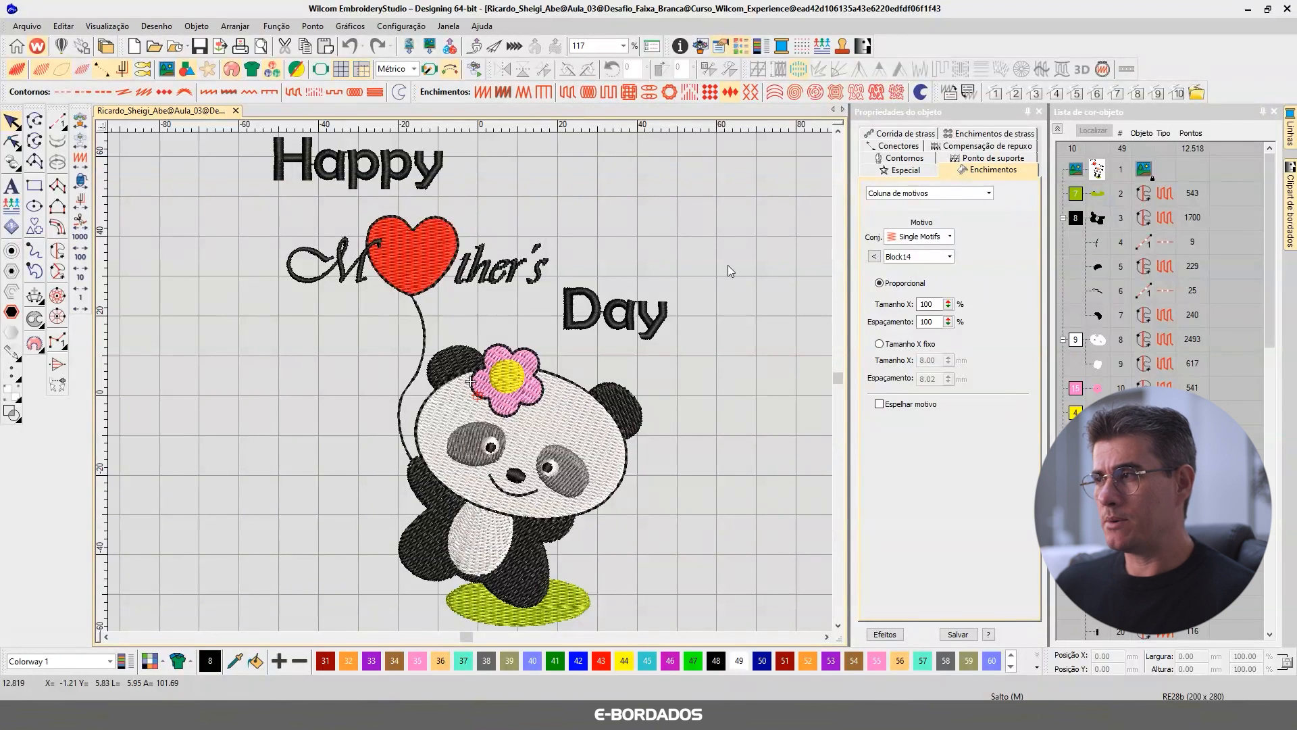
Collapse the colour-object list into colour groups and play back the stitching sequence of the whole design.
click(1058, 129)
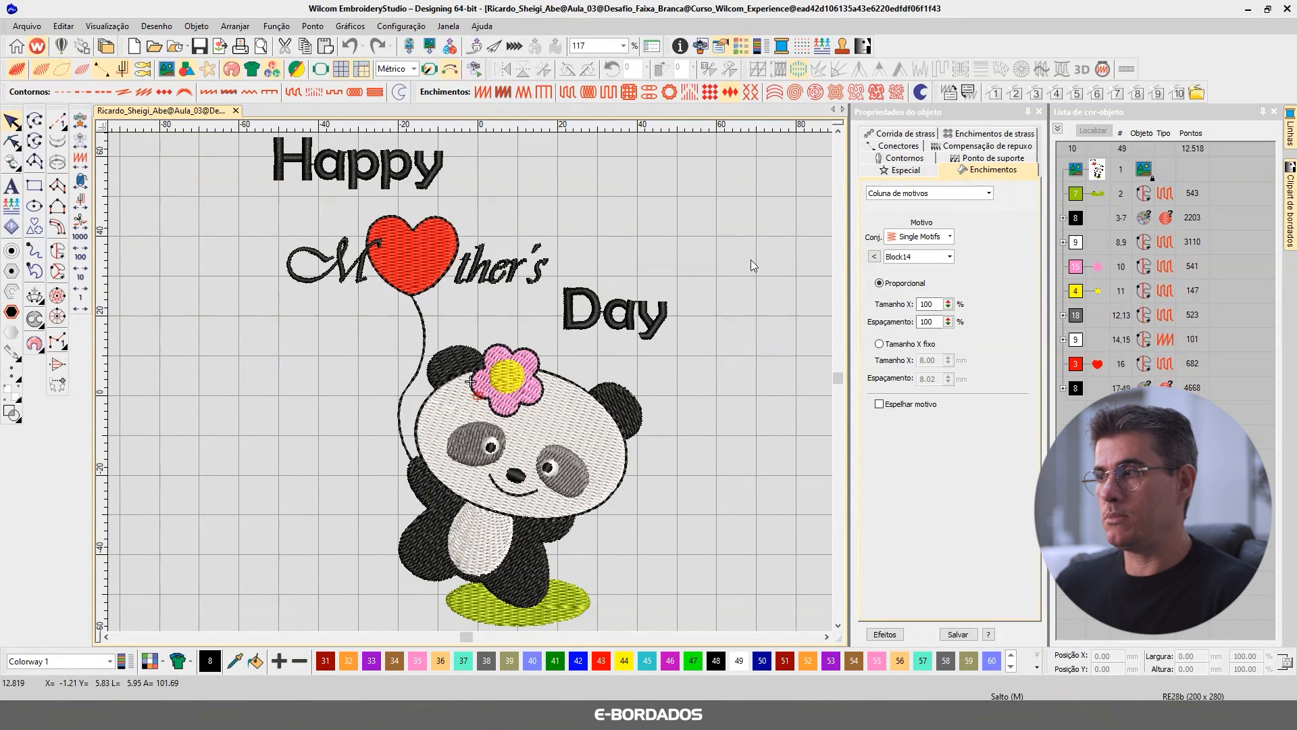
key(shift+r)
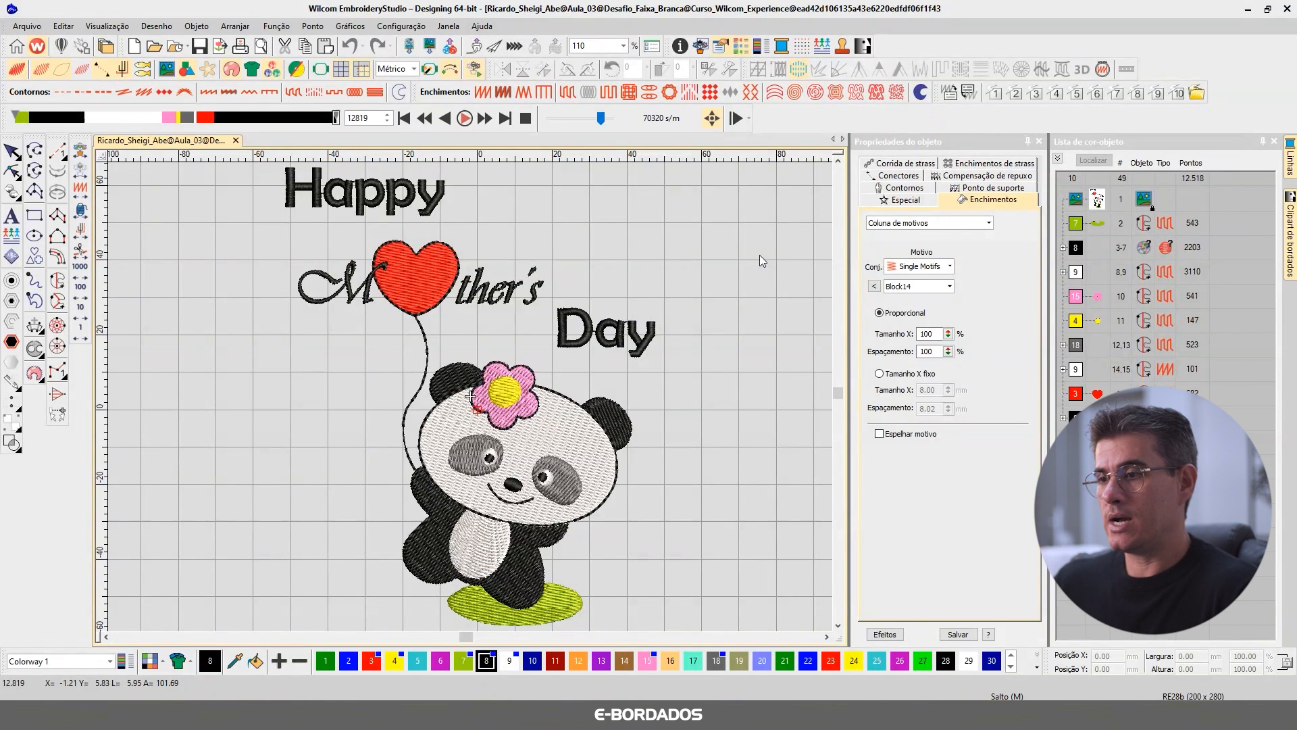
click(34, 150)
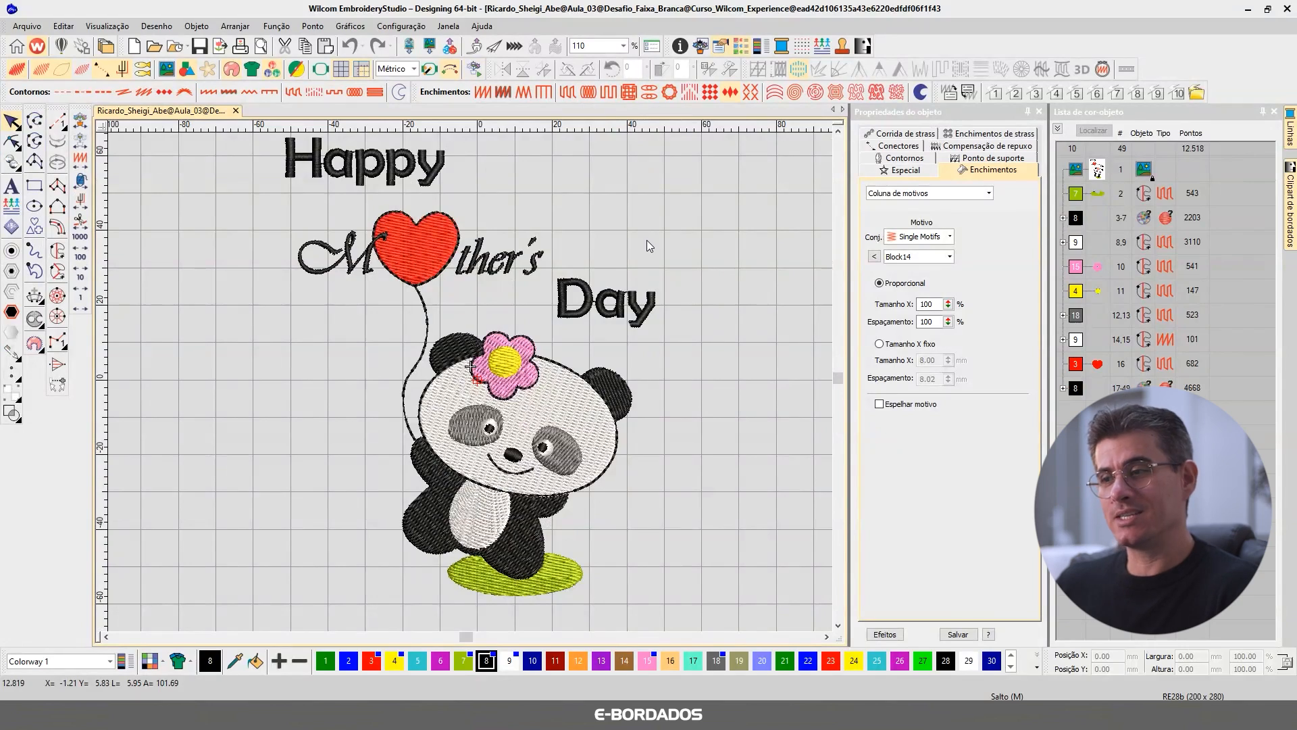
Select the panda's white face fill and inspect its stitches up close without the realistic thread rendering.
key(b)
drag(400, 338, 661, 537)
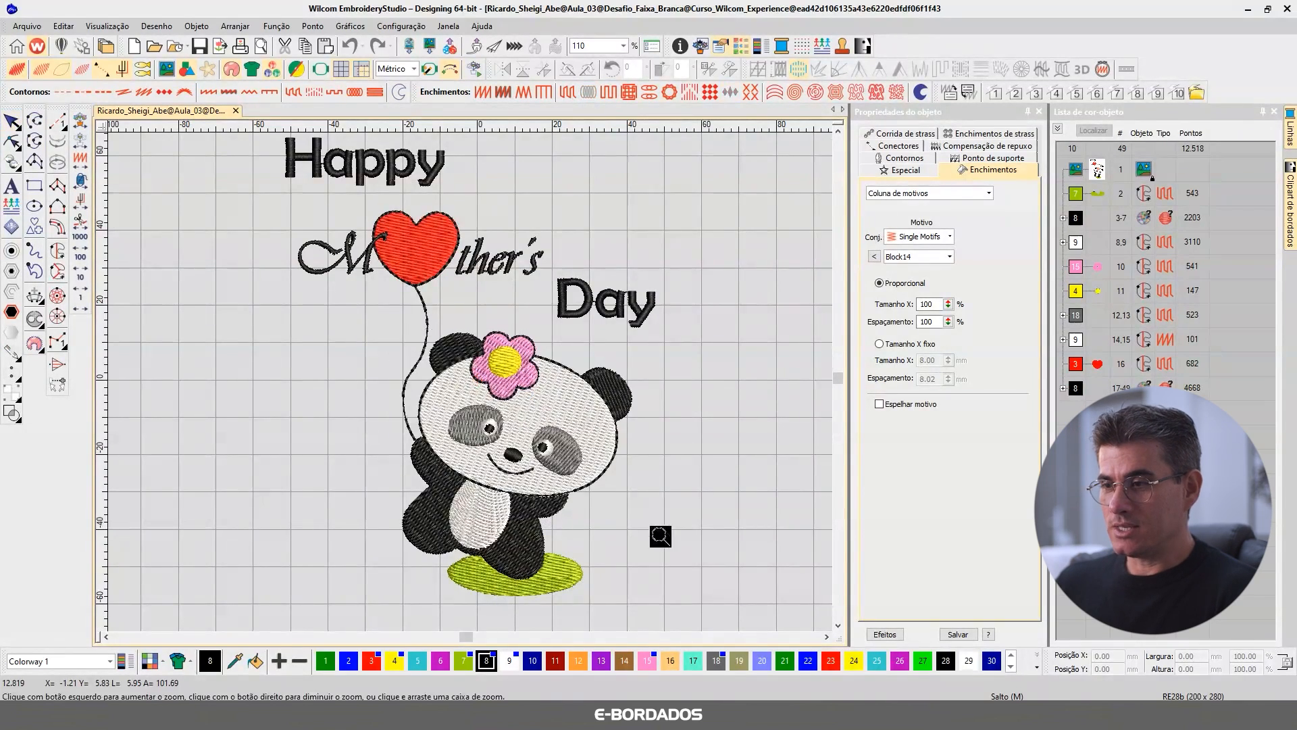
click(537, 309)
key(t)
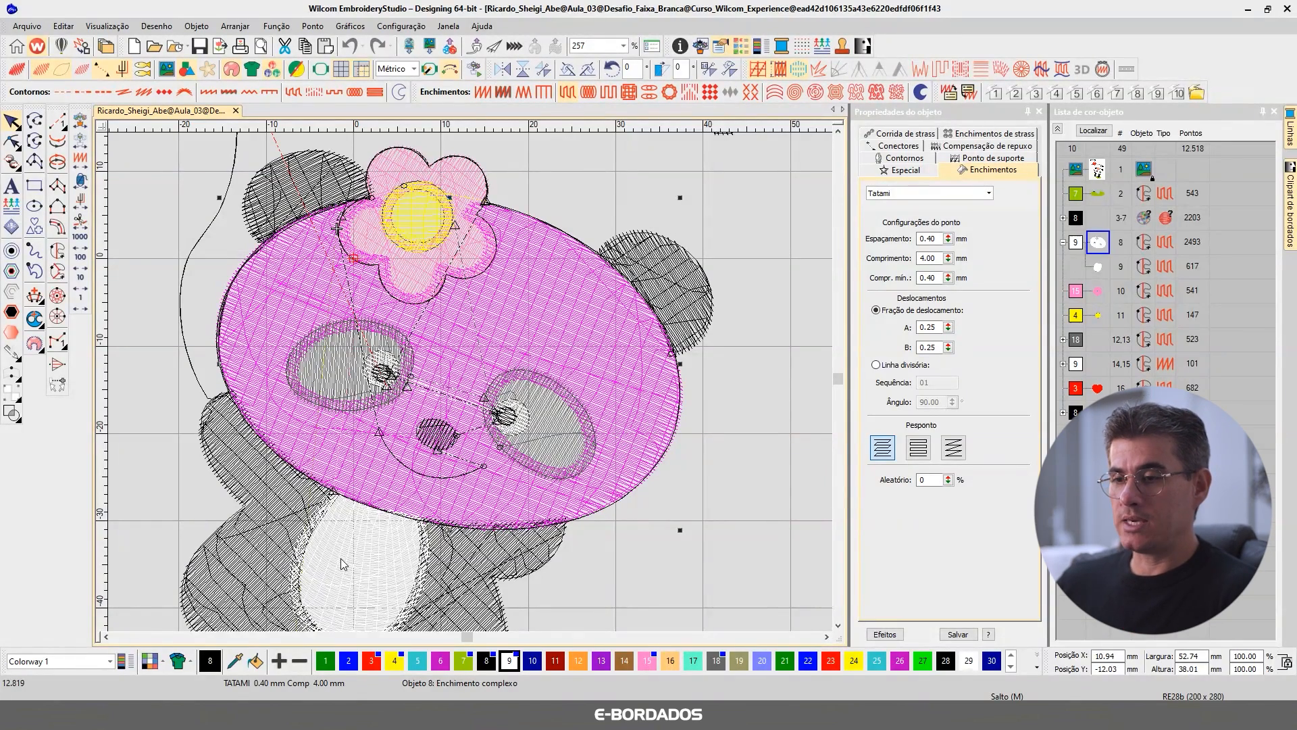
Examine how far the black body fill extends beneath the white belly patch, comparing the stitch and realistic views.
click(837, 625)
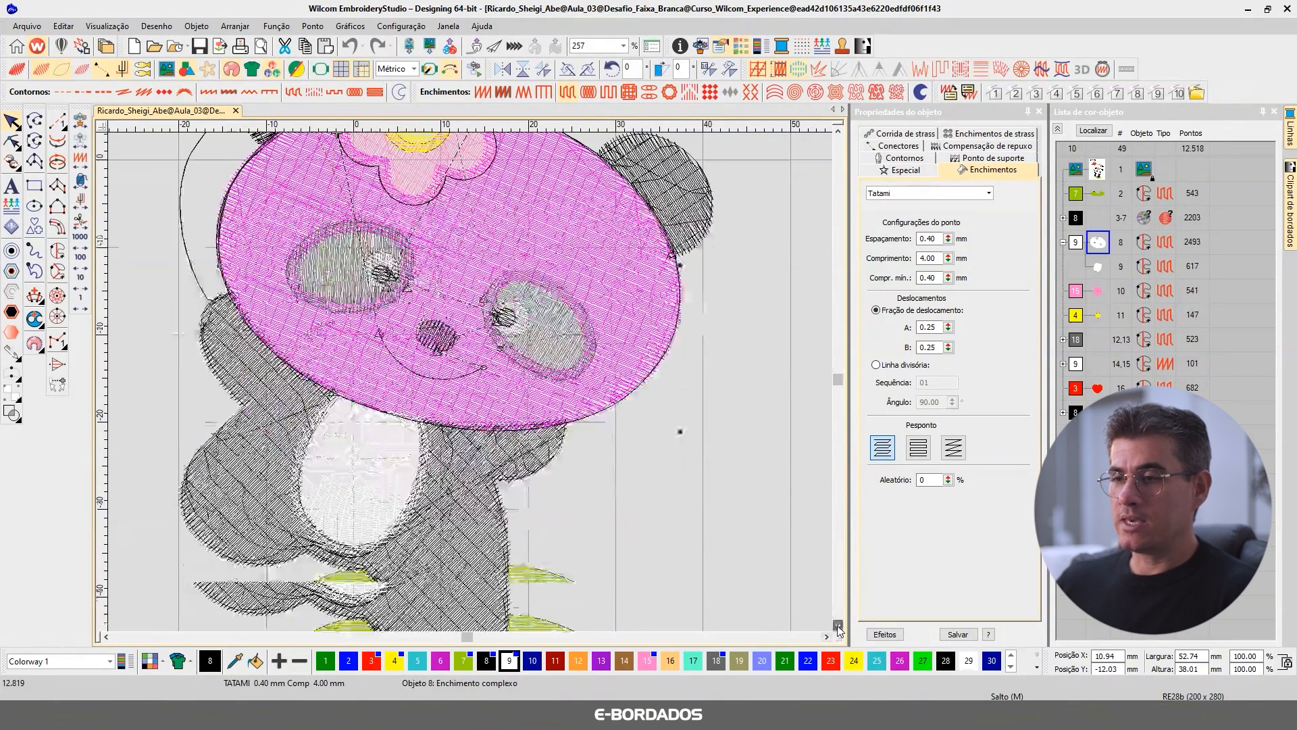
click(838, 625)
scroll(435, 367, up, 5)
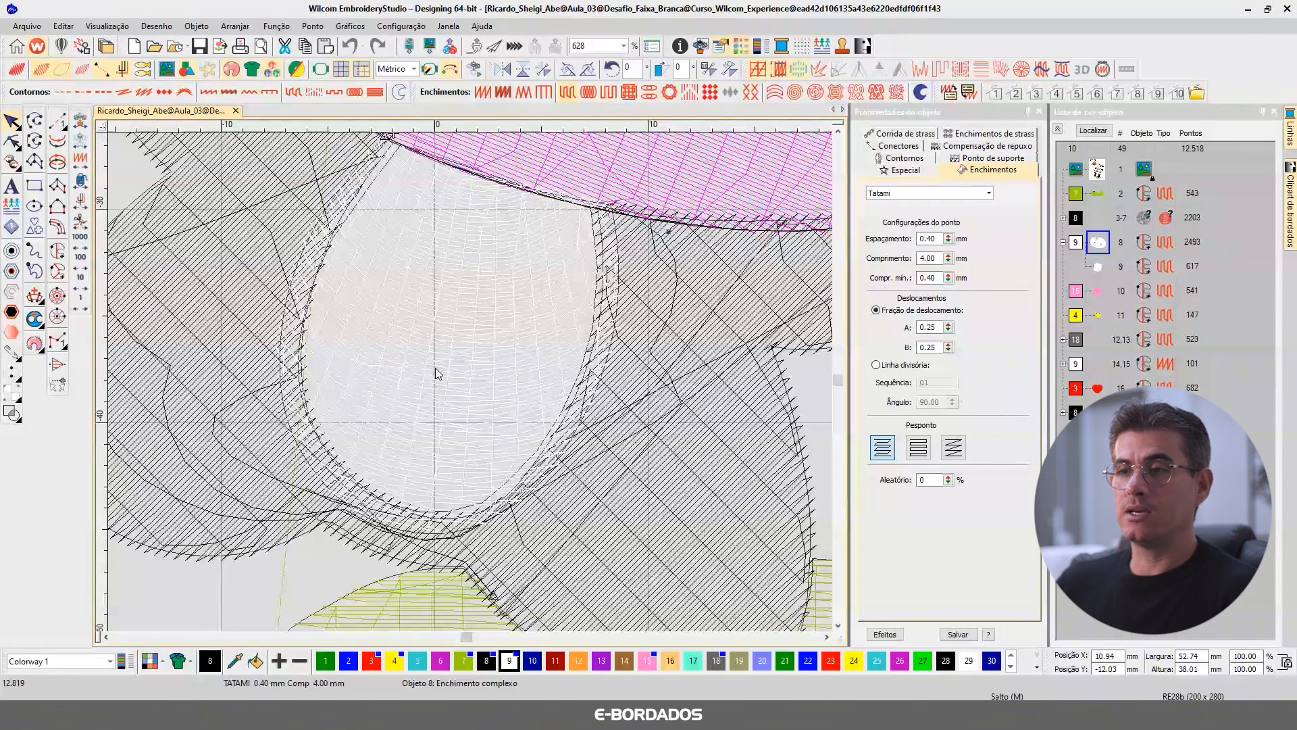
click(435, 368)
click(253, 288)
key(t)
key(t)
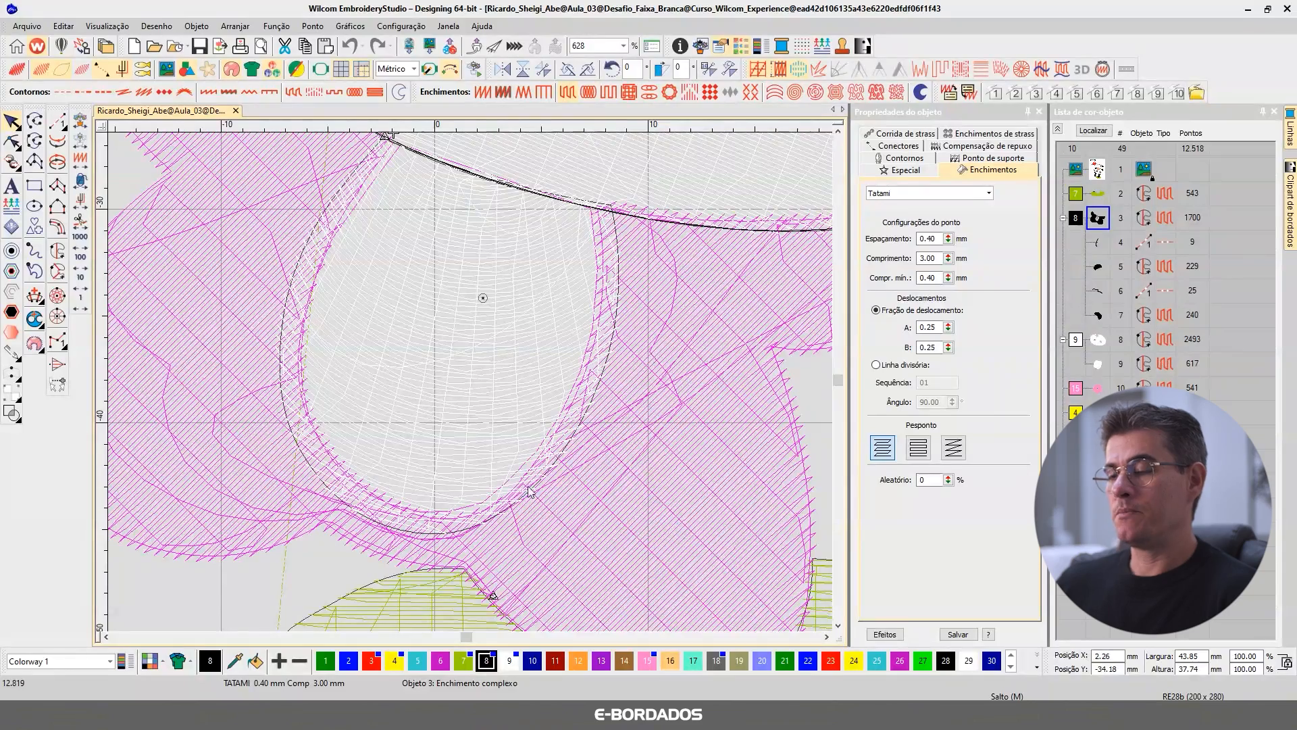
key(t)
key(t)
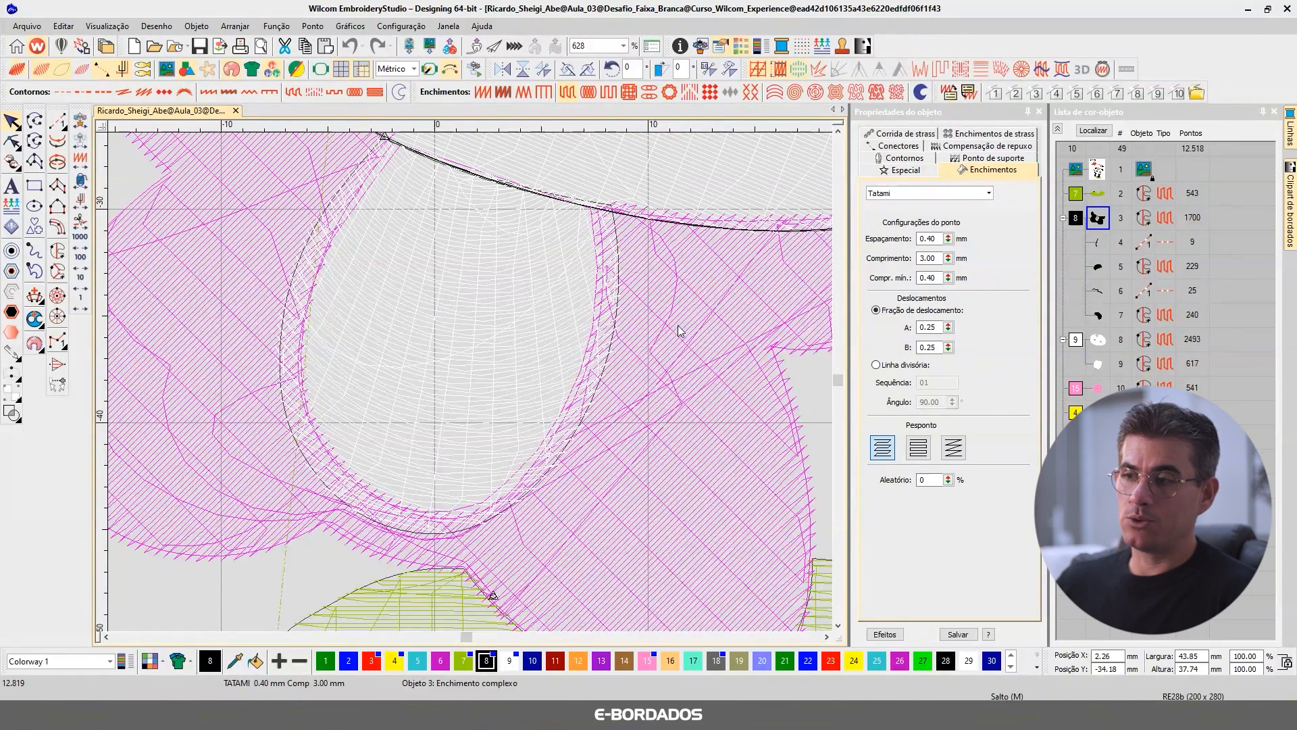
key(t)
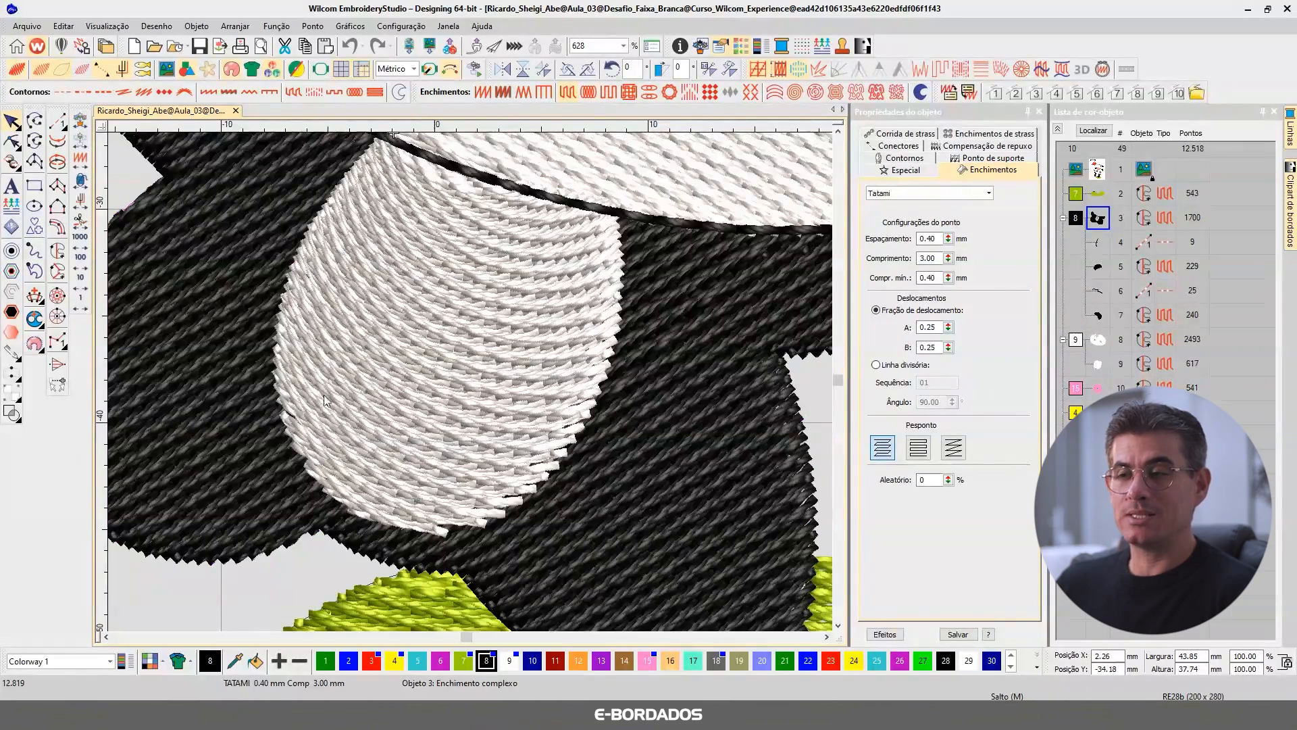
key(t)
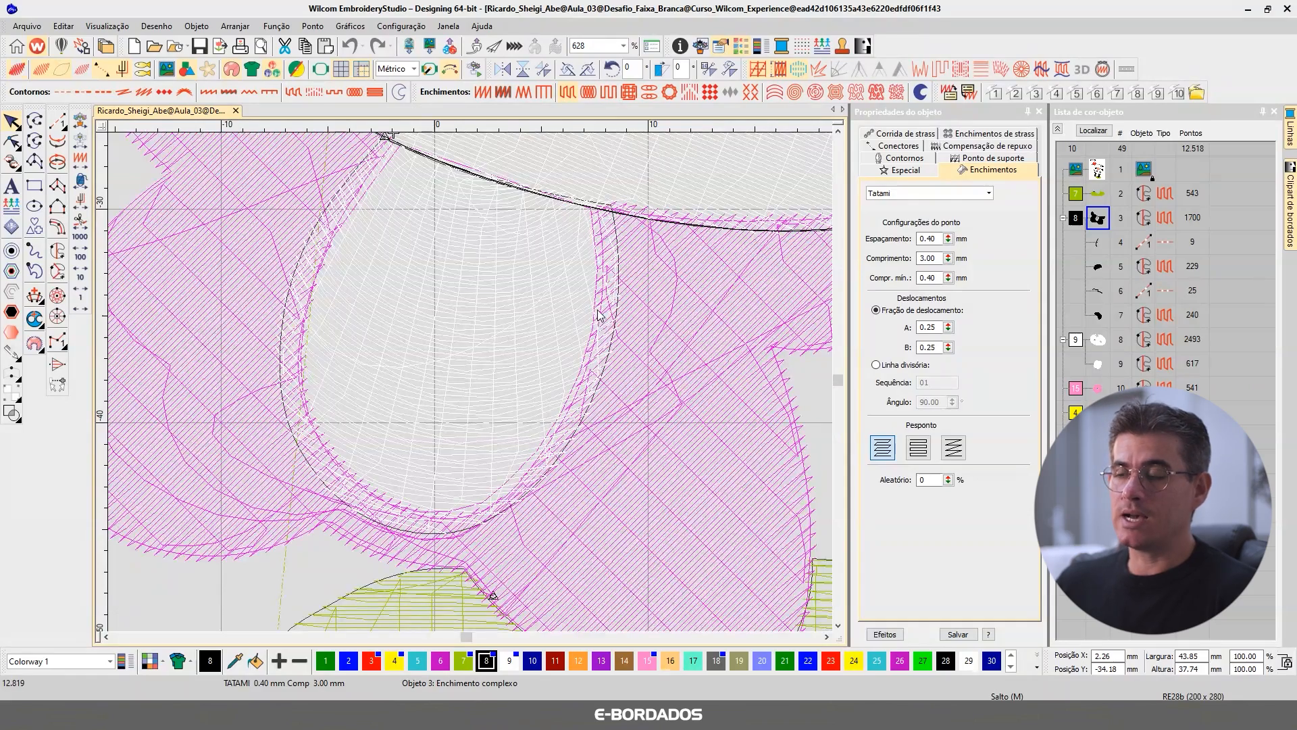
key(t)
key(t)
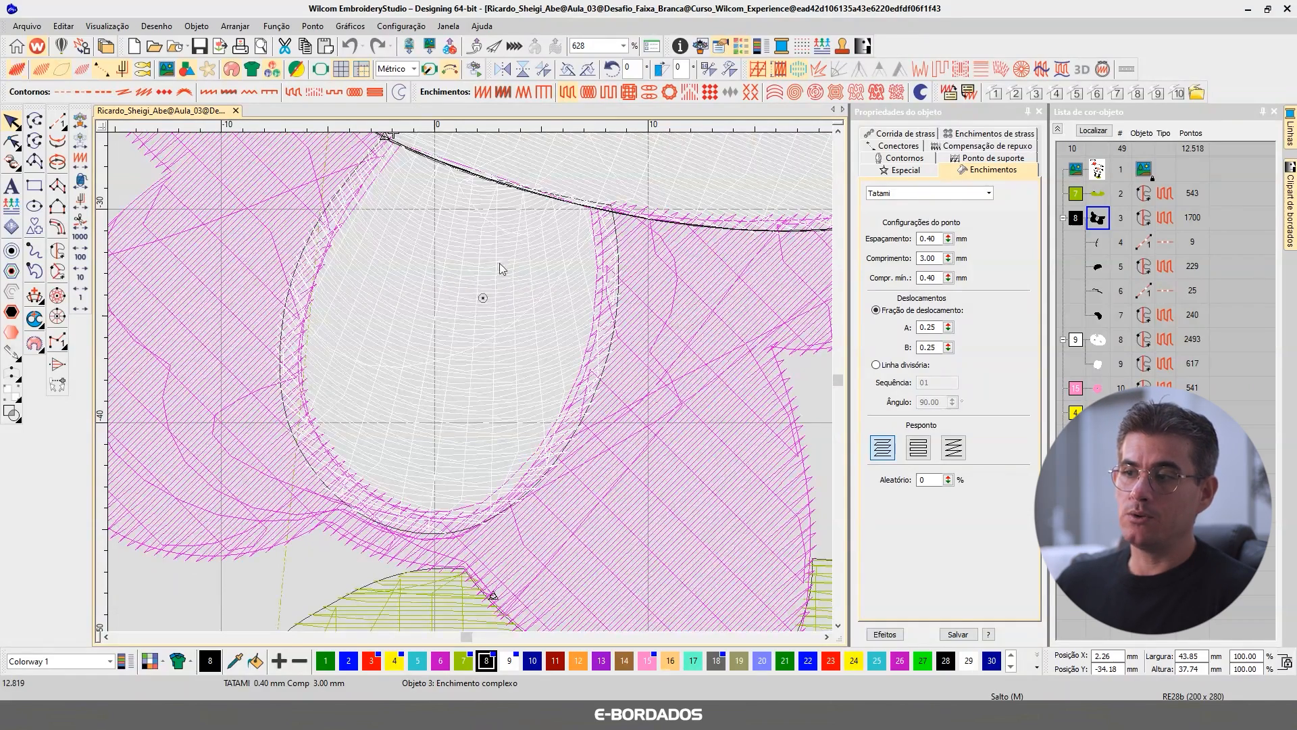
Reshape the black body fill by moving the outline nodes along the belly opening's right side outward to the white patch's edge.
click(12, 141)
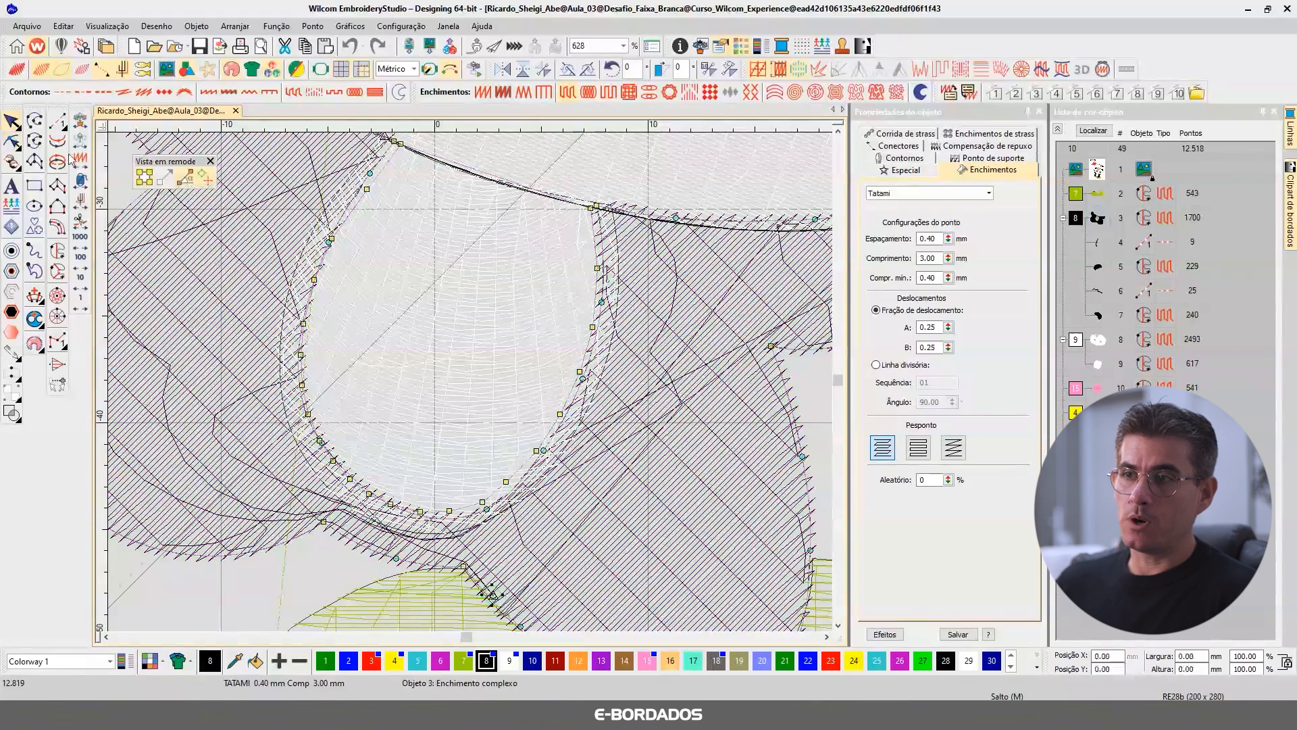
click(596, 205)
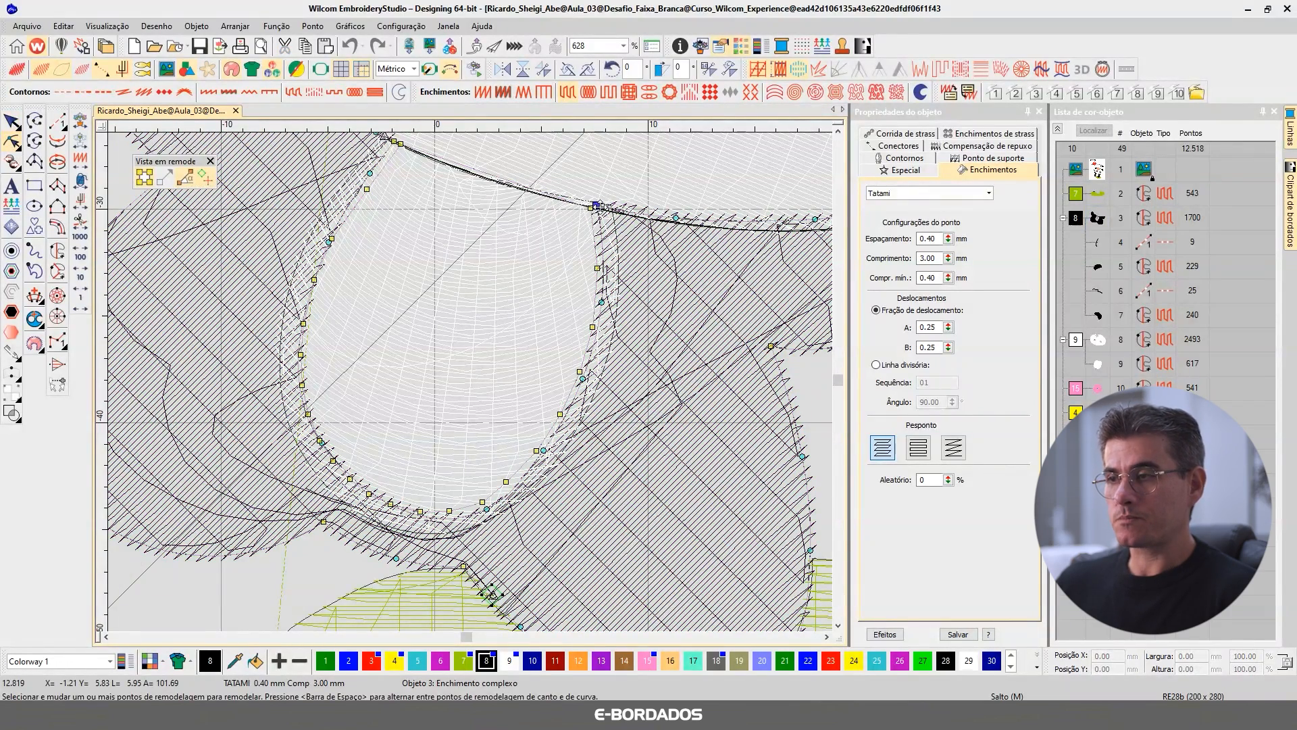
drag(596, 206, 615, 213)
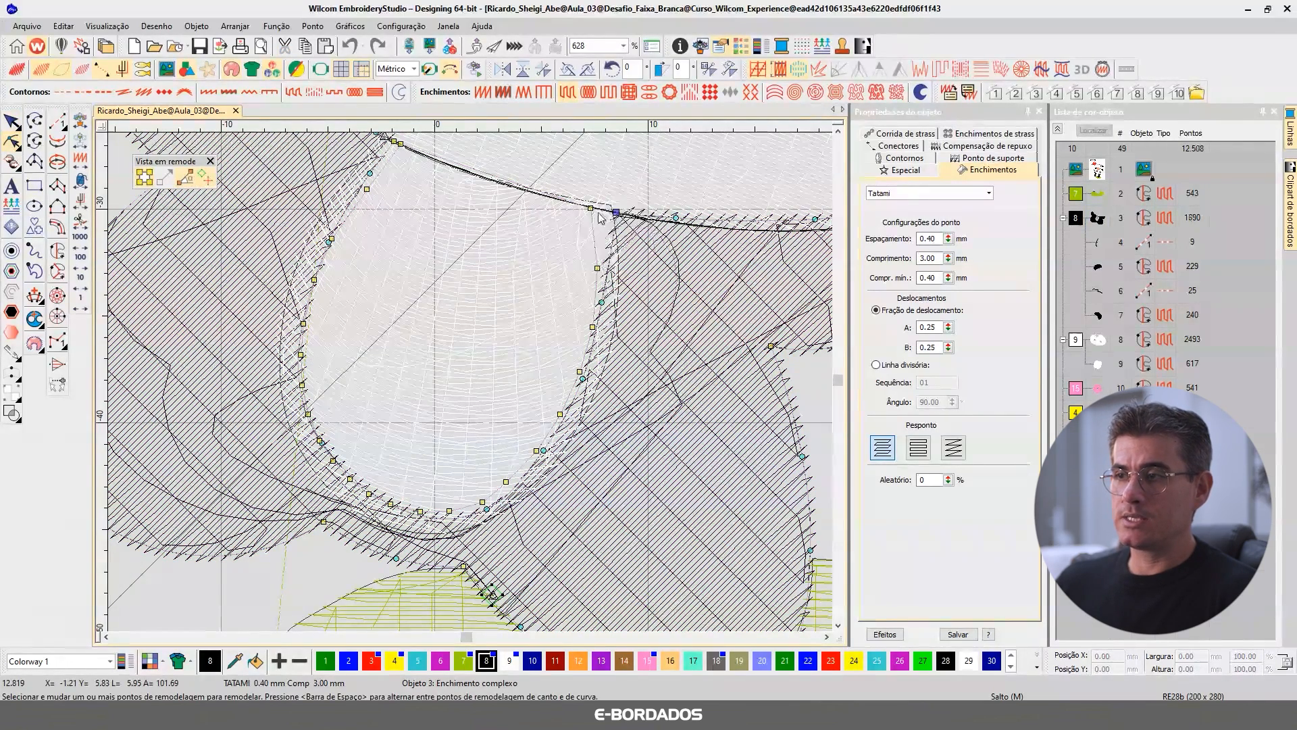
key(t)
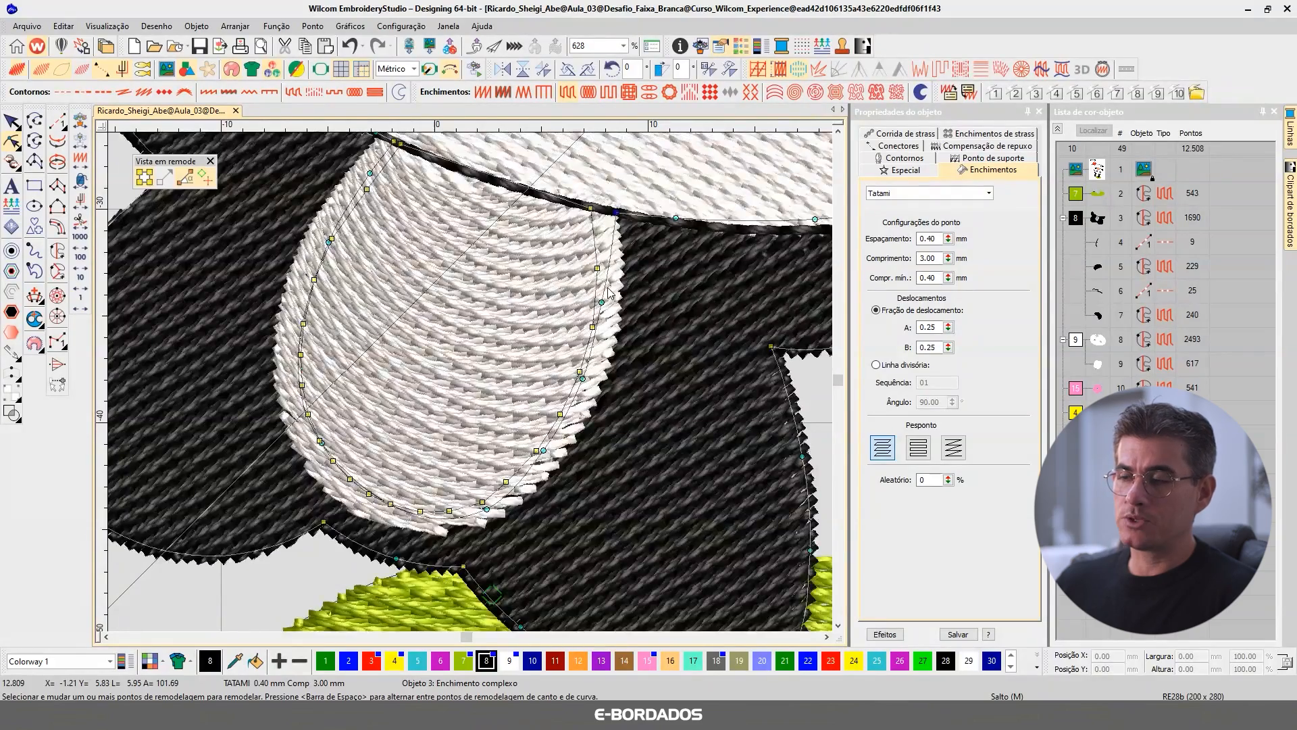
key(t)
drag(606, 302, 616, 305)
drag(584, 380, 596, 388)
drag(543, 451, 550, 466)
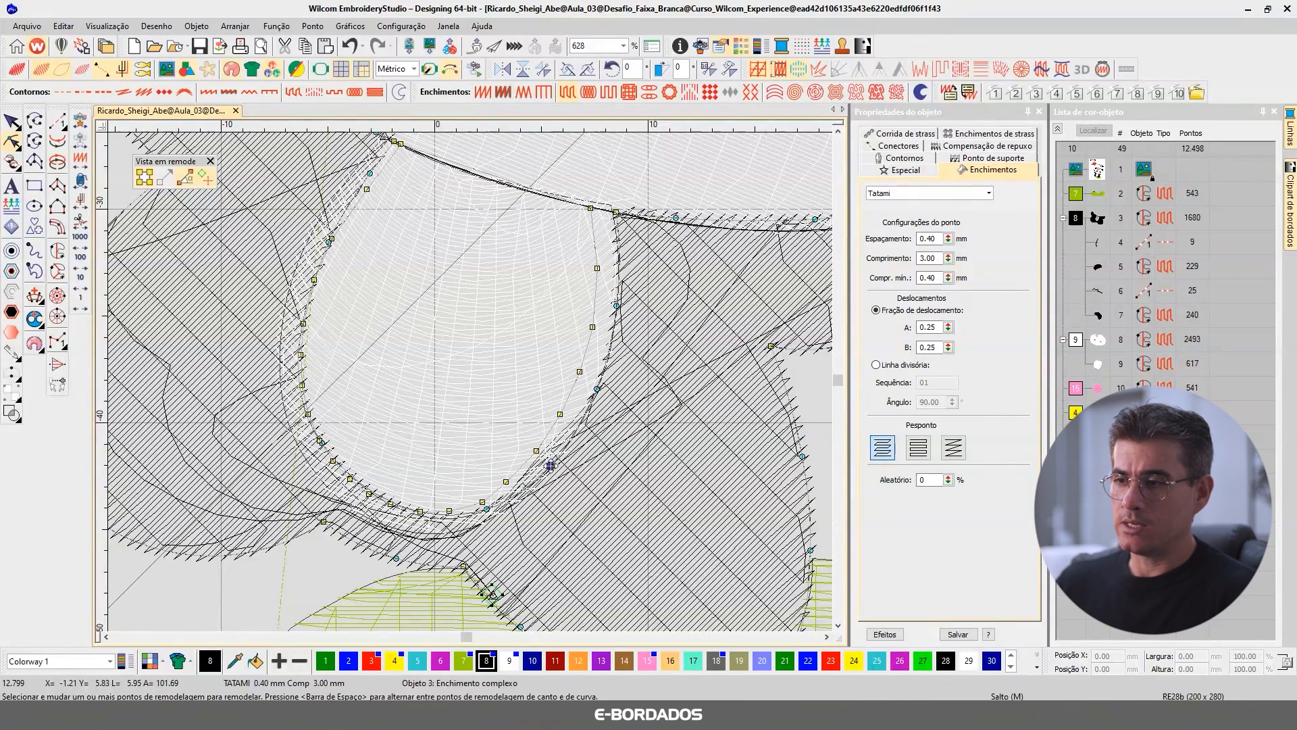
drag(487, 508, 488, 520)
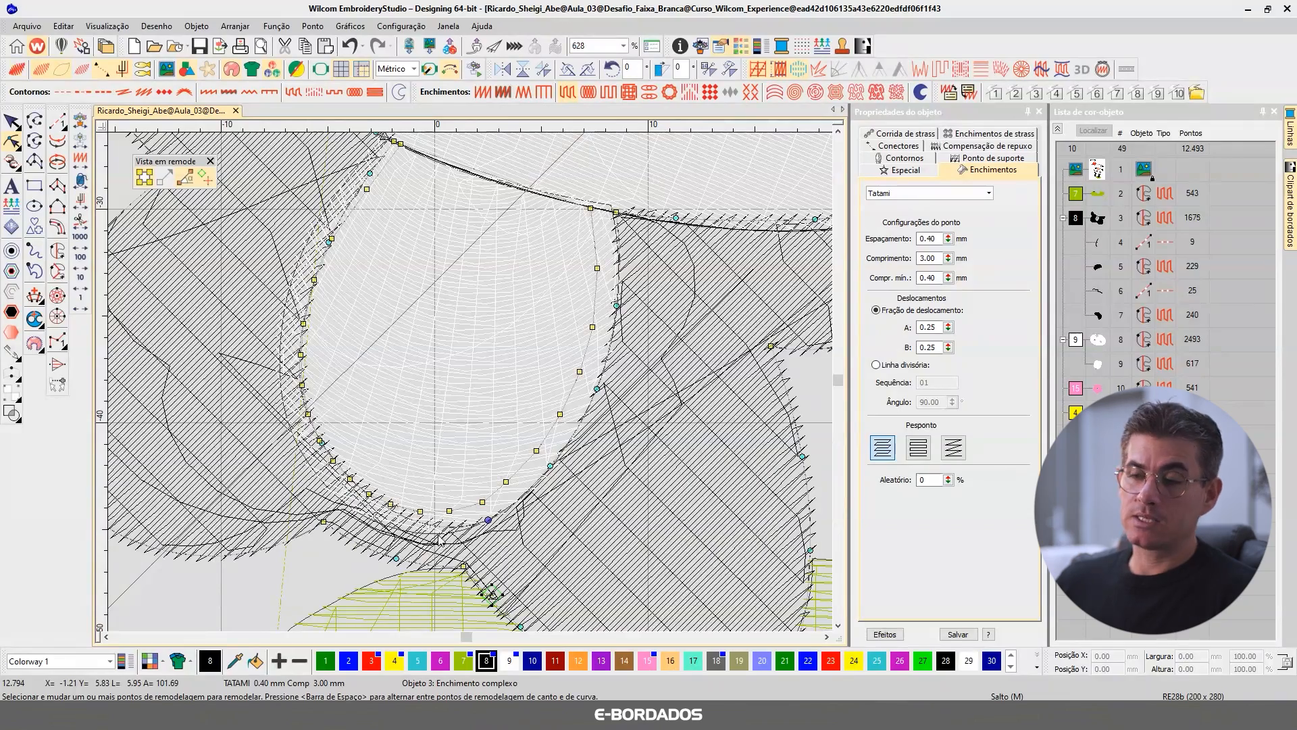
Check the reshaped belly edge in realistic and stitch views and review the outline nodes of the black body fill.
key(t)
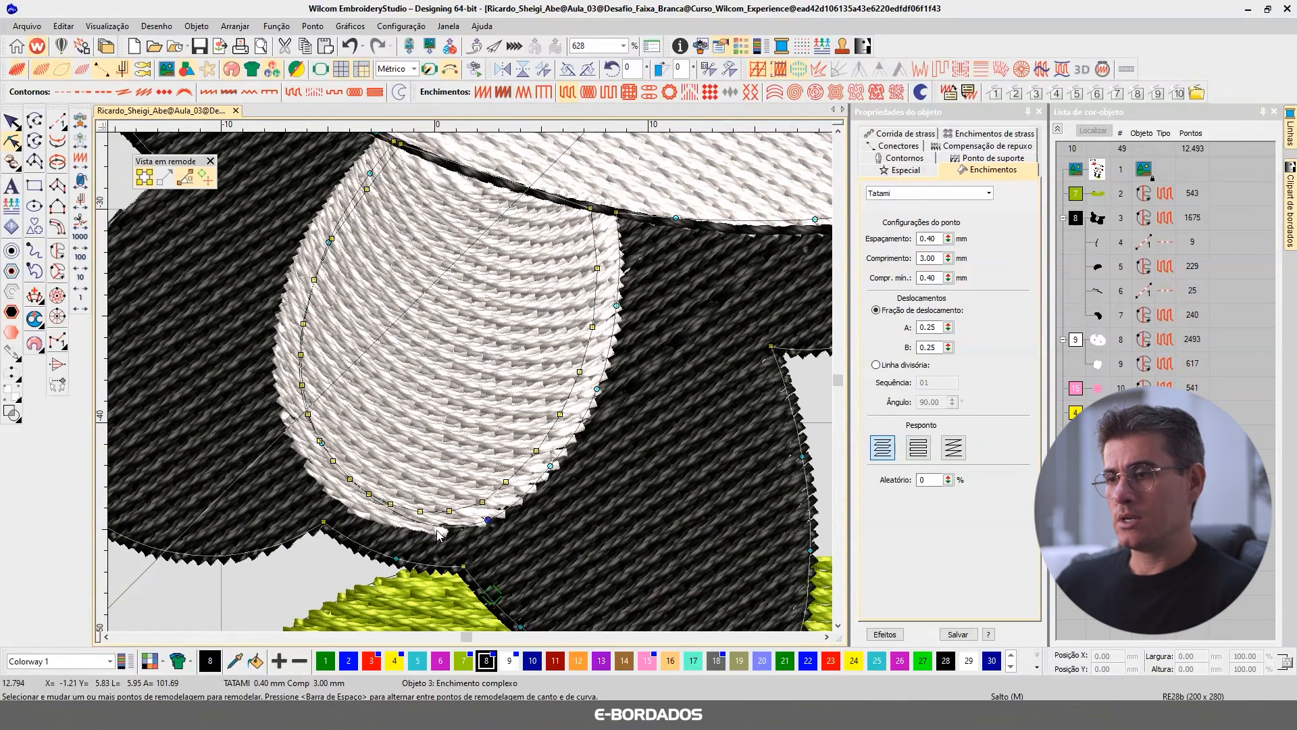
key(t)
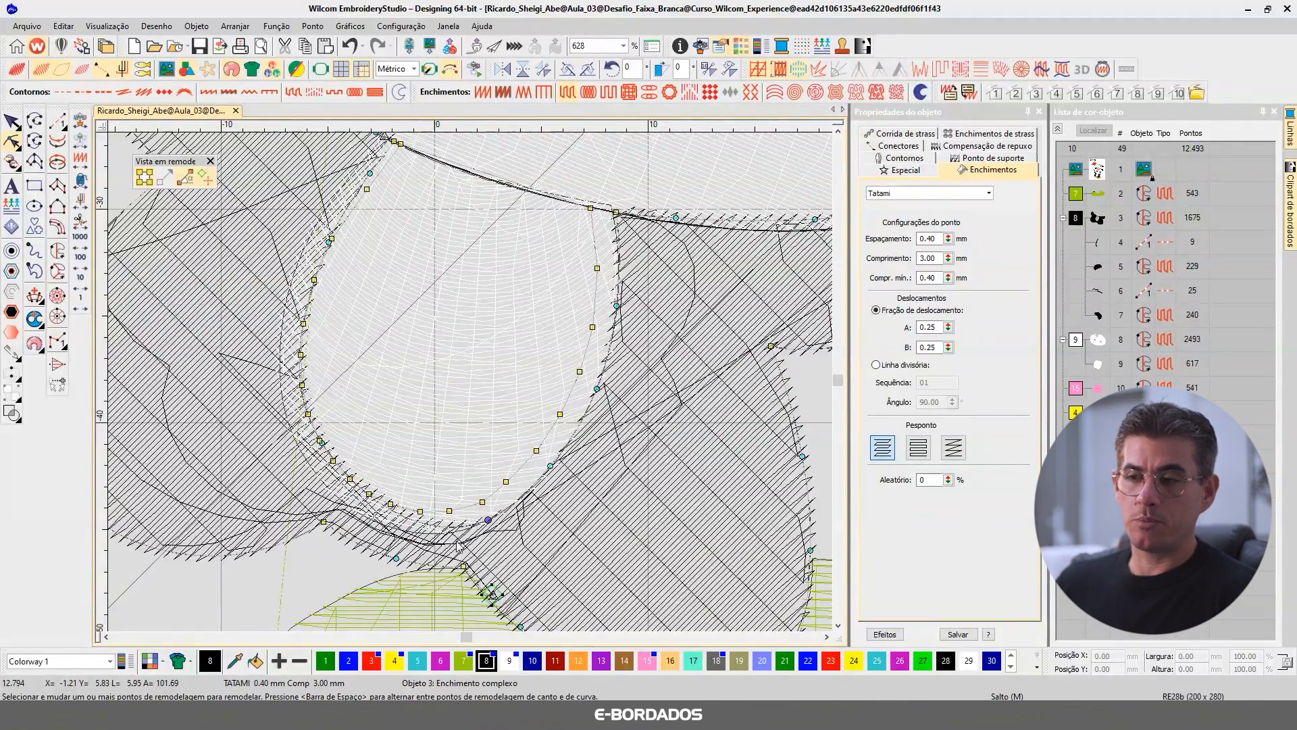
key(t)
key(Escape)
click(197, 241)
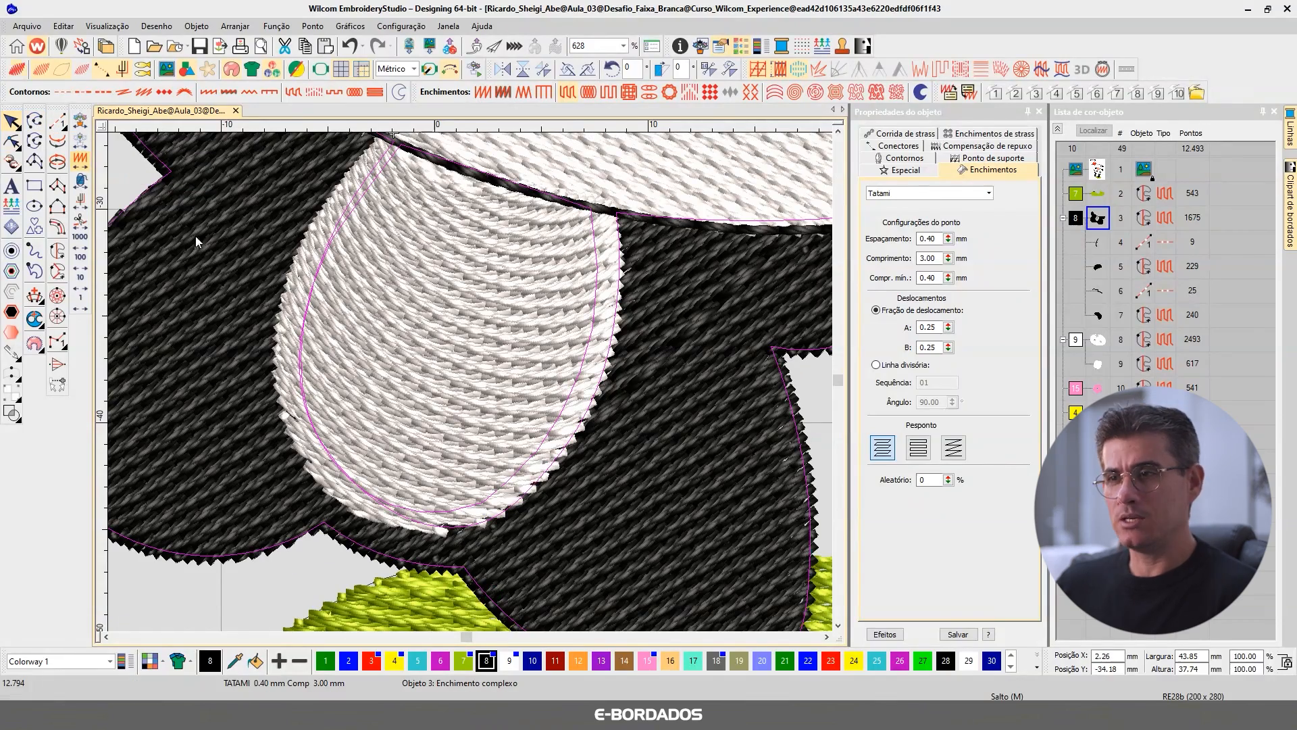
key(t)
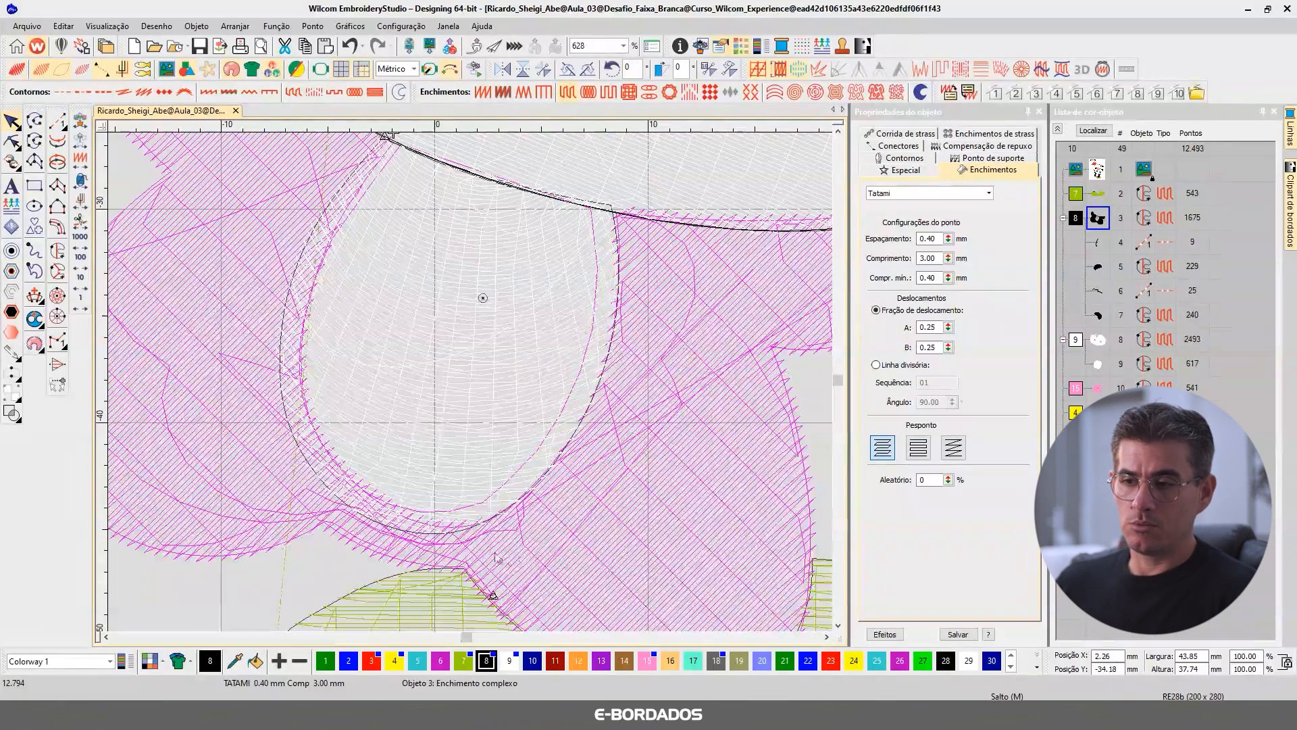
click(13, 142)
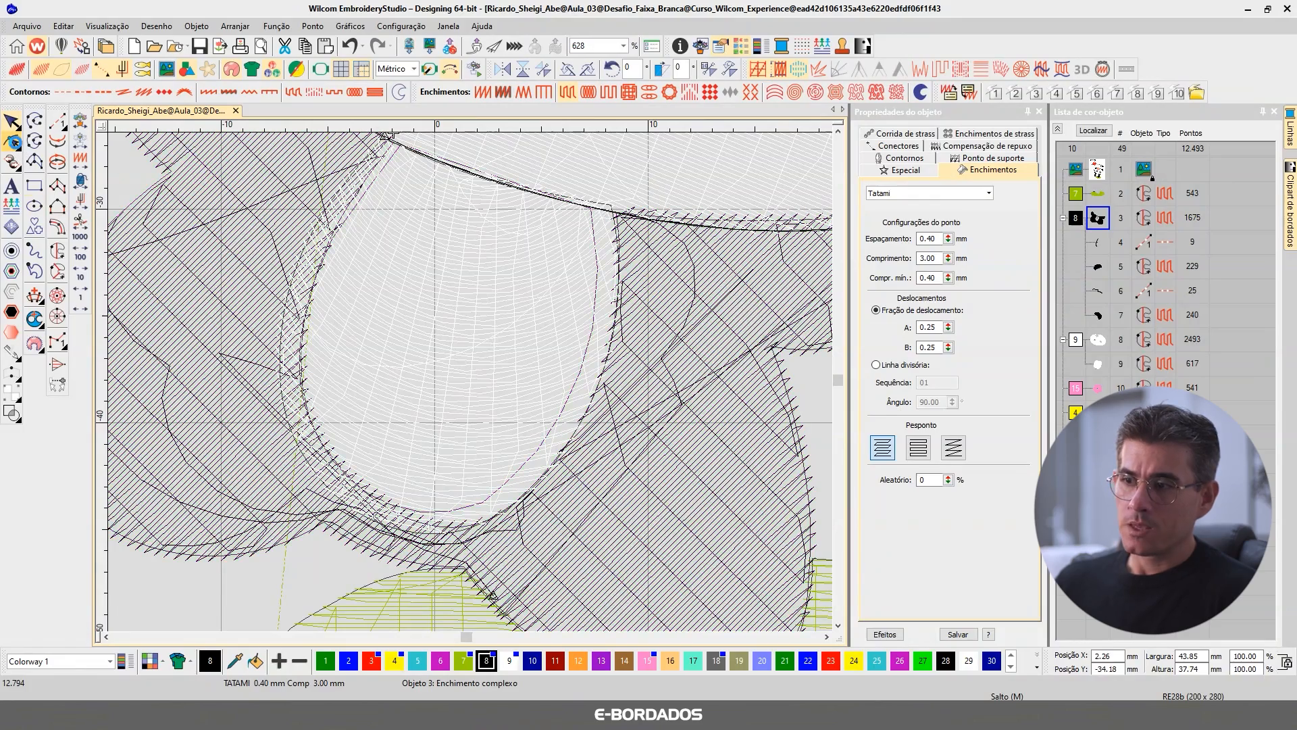
click(386, 135)
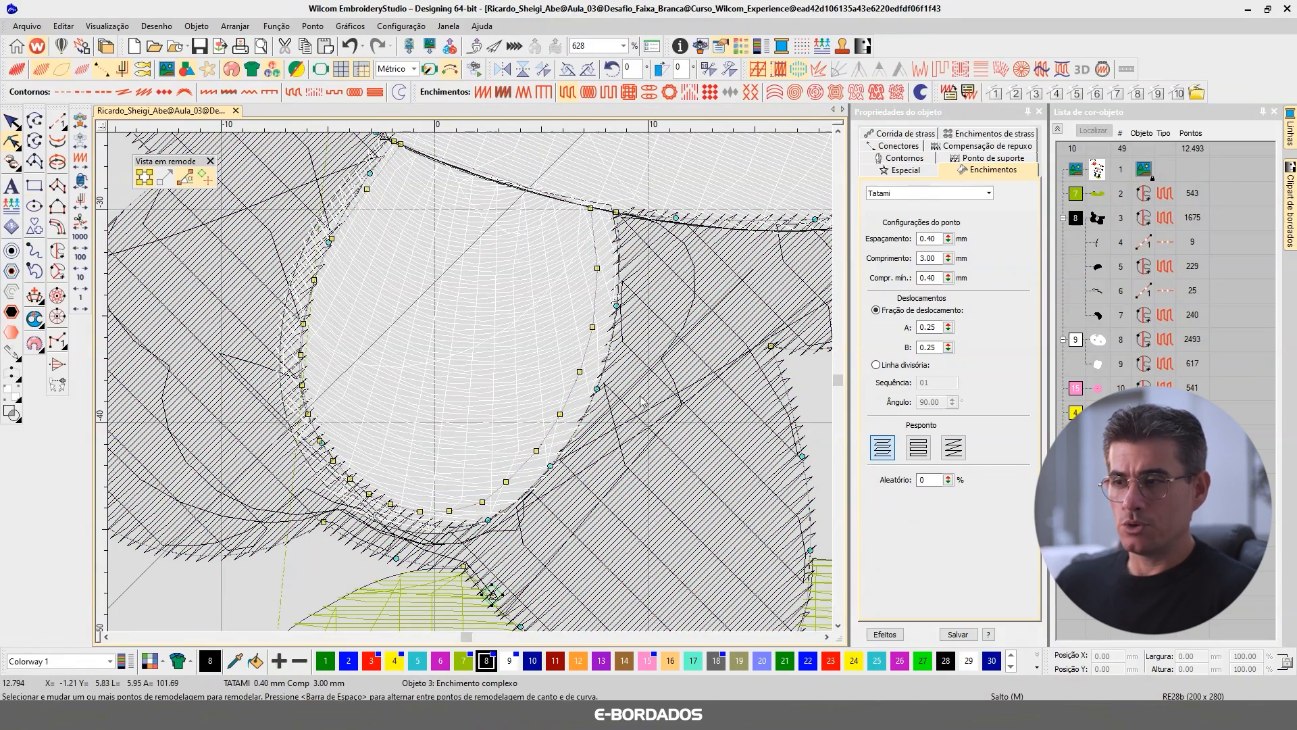
click(11, 123)
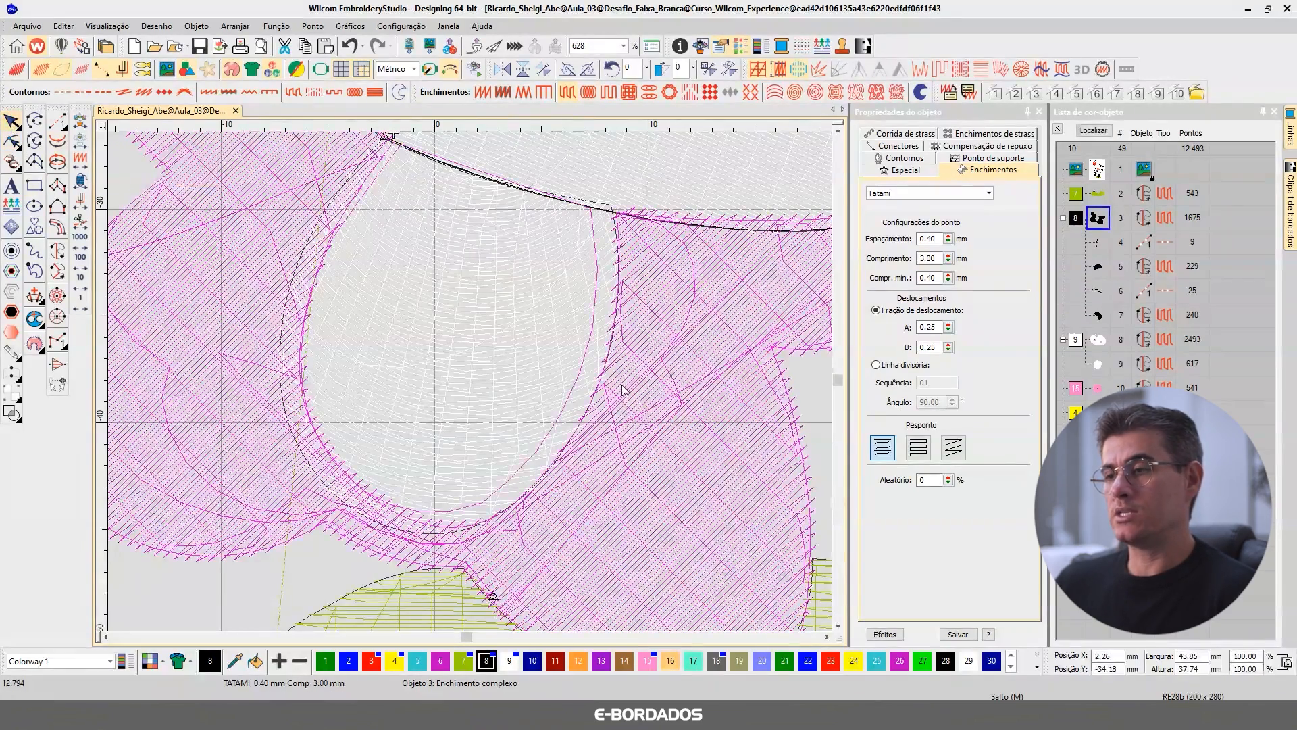
Select the white face fill and examine its cut-out and overlap beneath the grey eye patch next to the flower.
scroll(371, 377, down, 4)
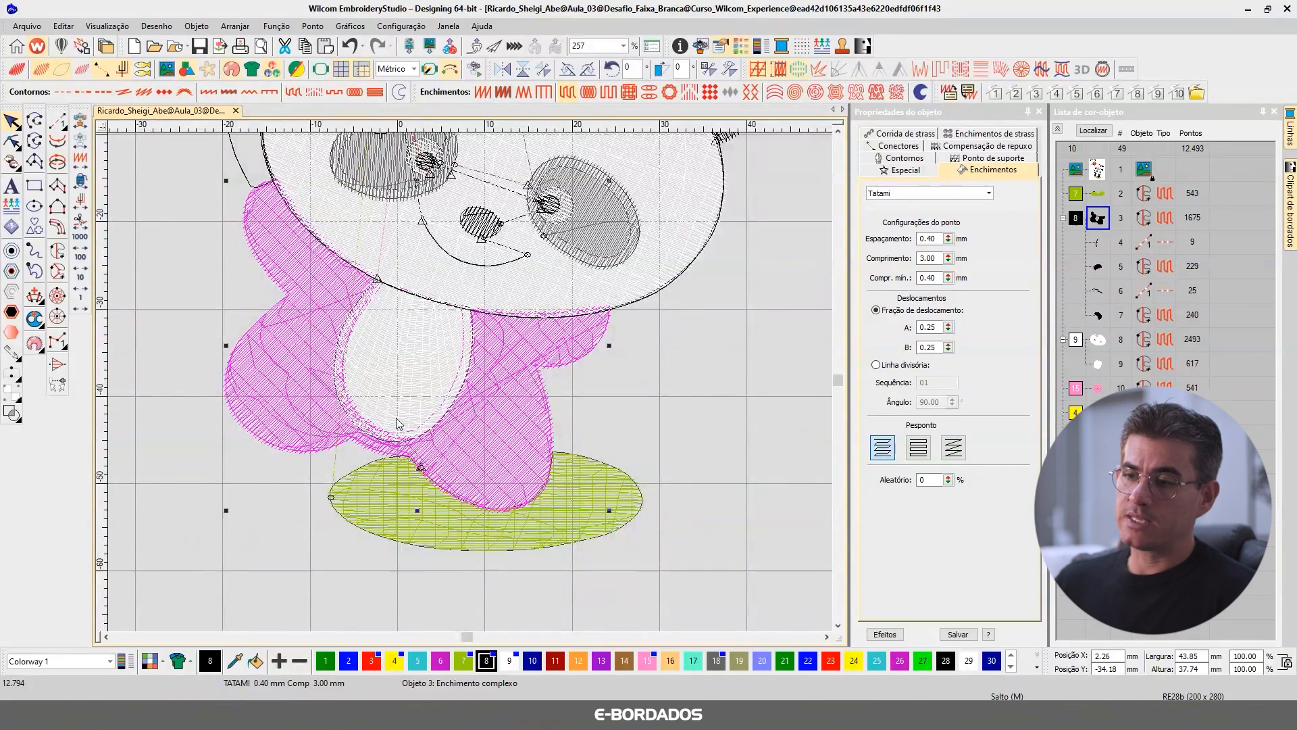
scroll(399, 423, down, 3)
scroll(497, 389, up, 6)
click(497, 389)
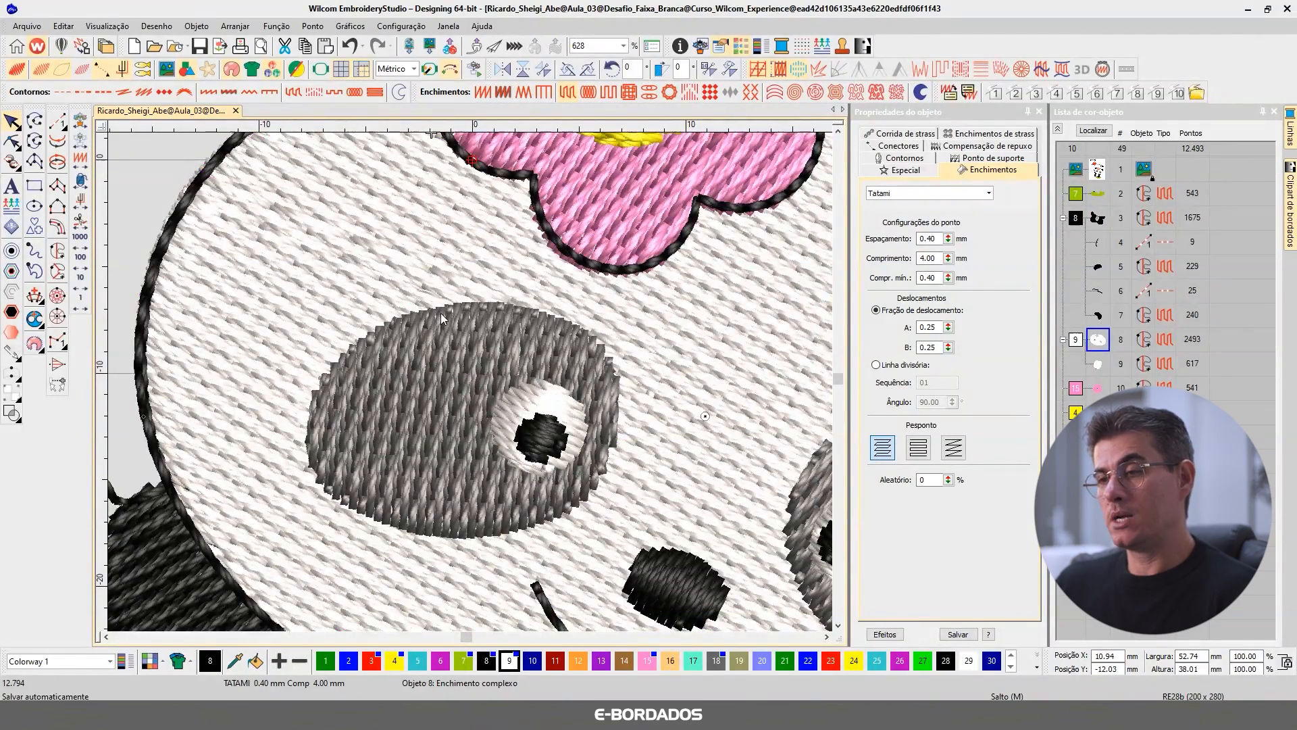
key(t)
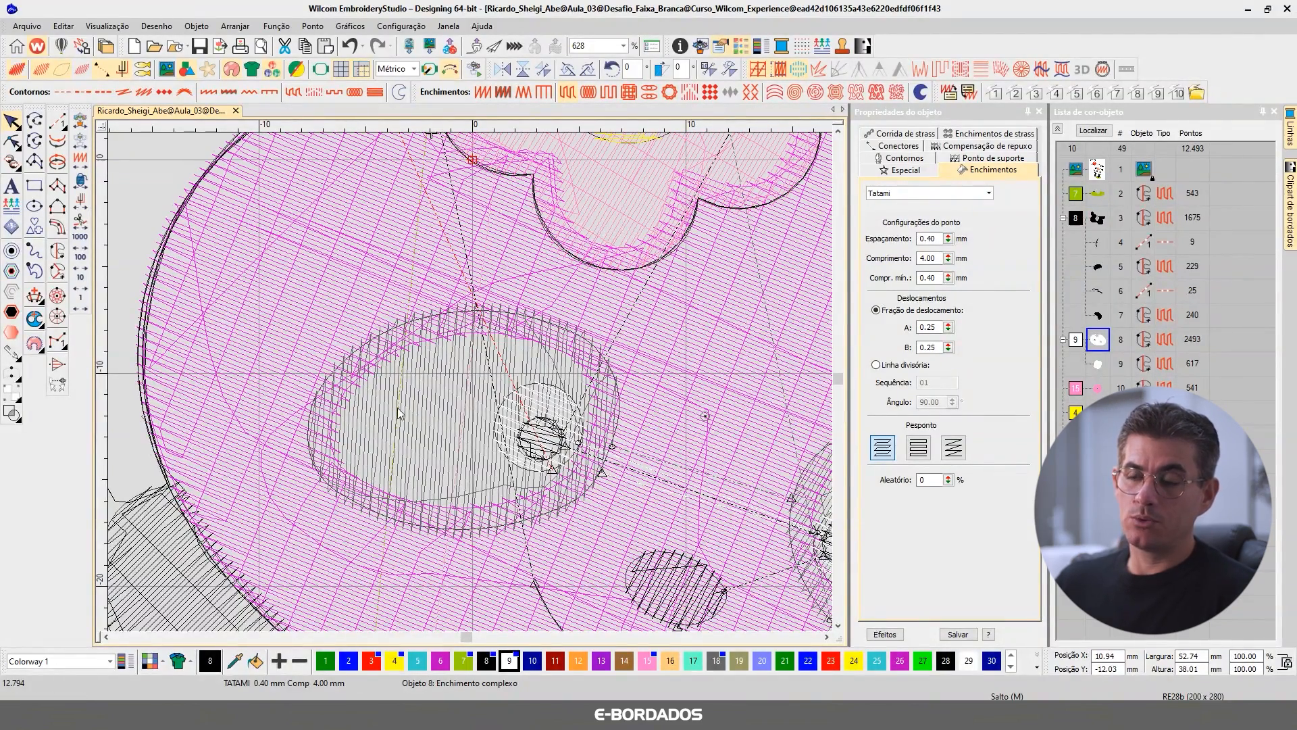
key(t)
click(432, 403)
key(t)
click(405, 365)
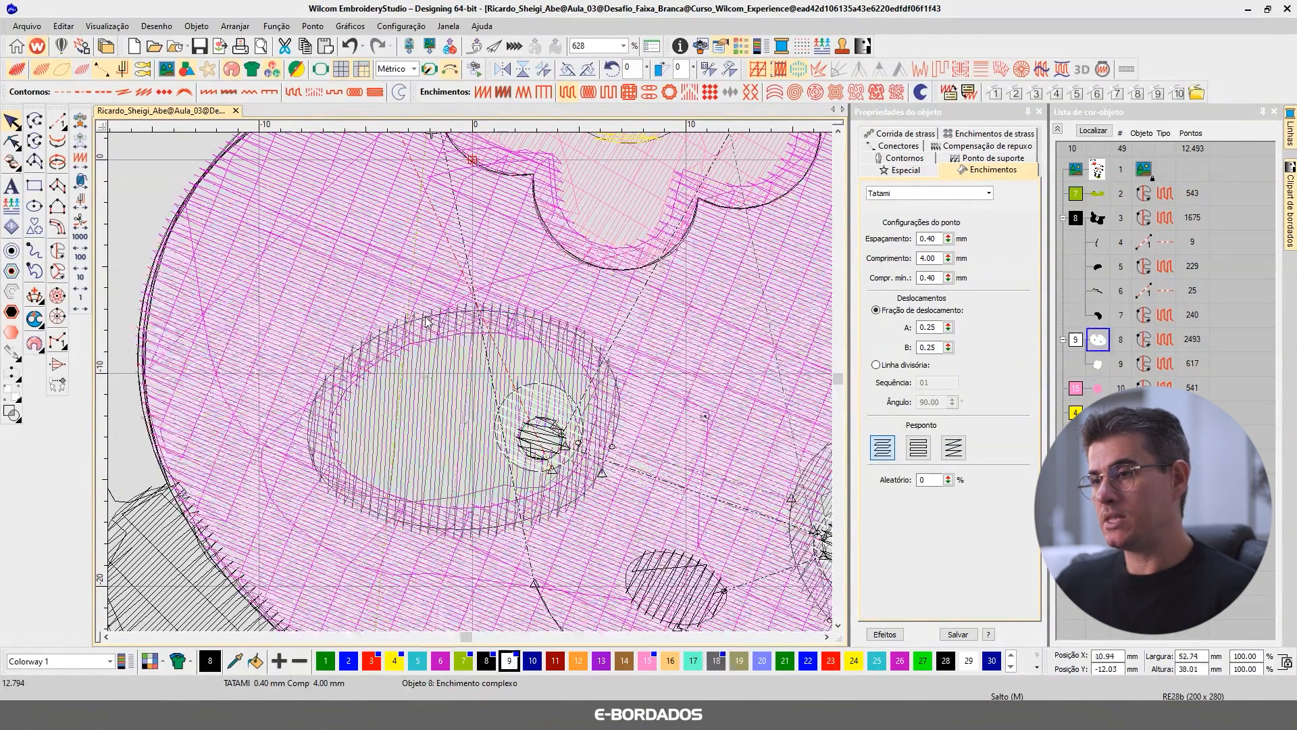
Compare the eye patch's overlap with the face fill in realistic and stitch views, ending with the whole design in view.
key(t)
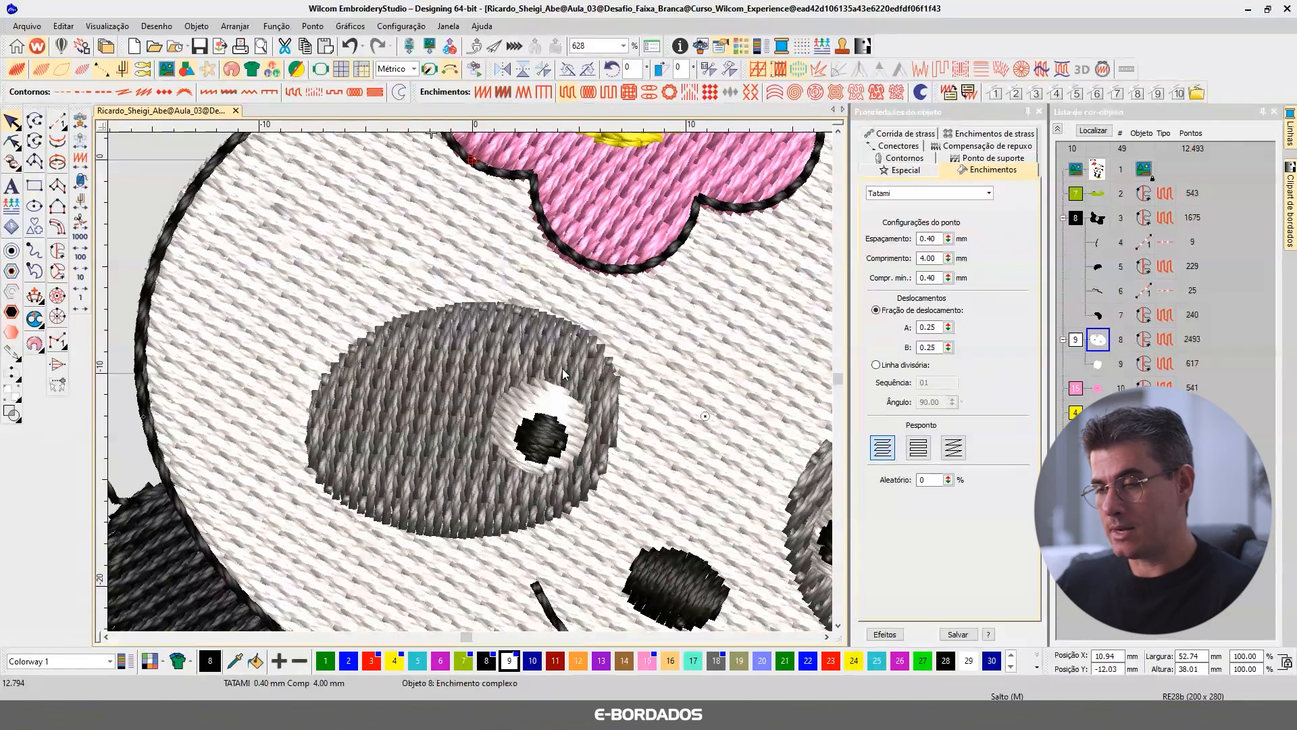
key(t)
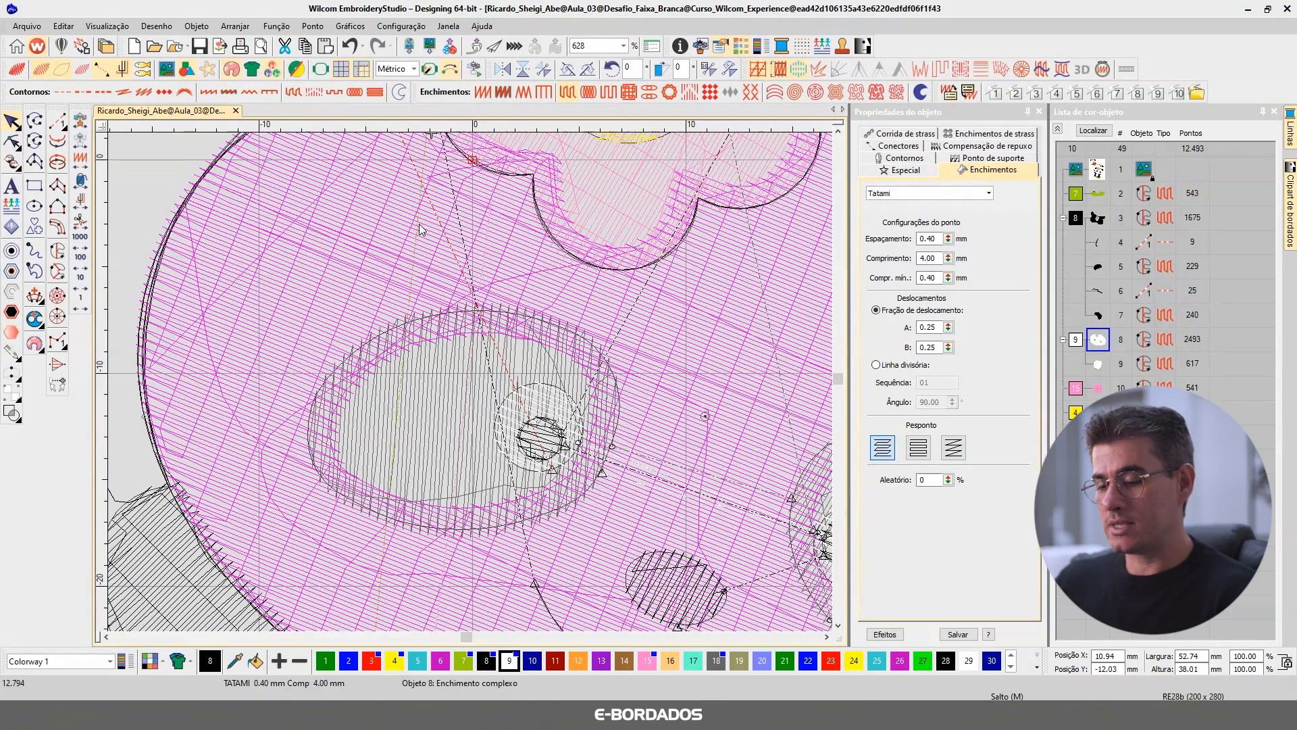
key(t)
key(t)
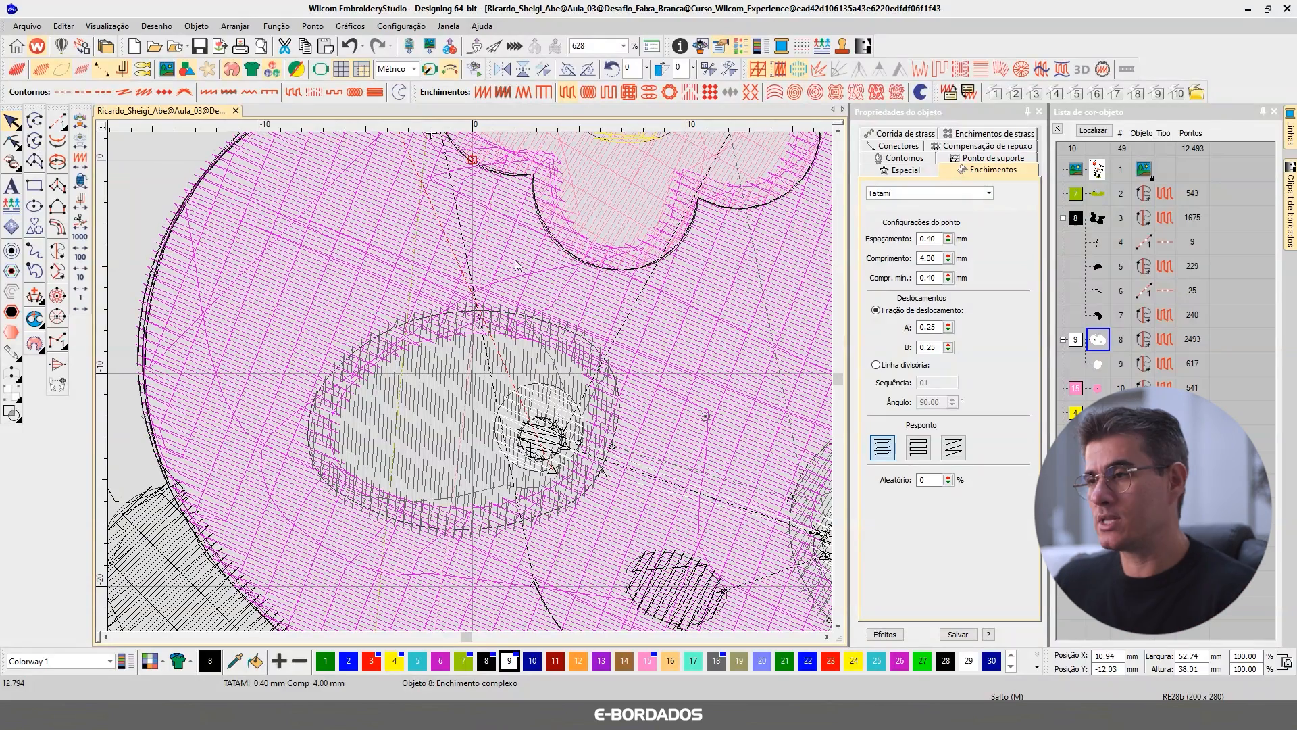
key(t)
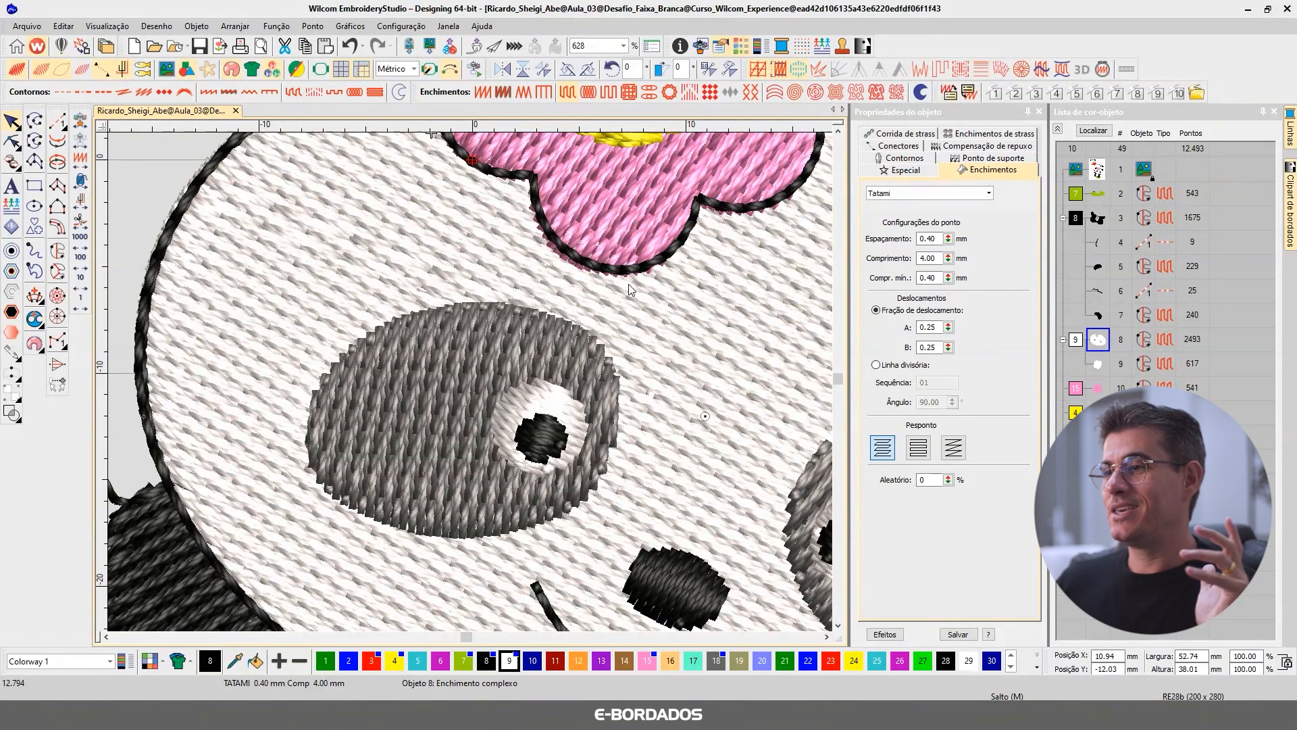
key(r)
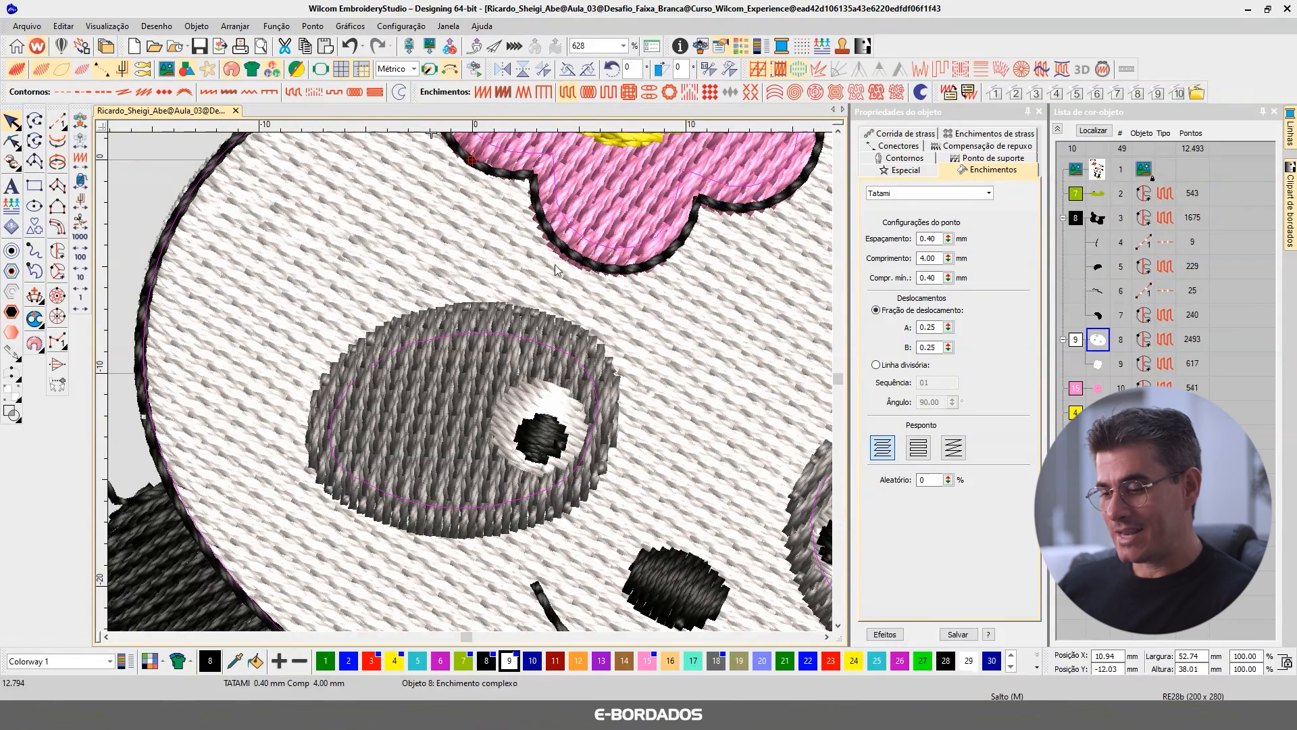
key(0)
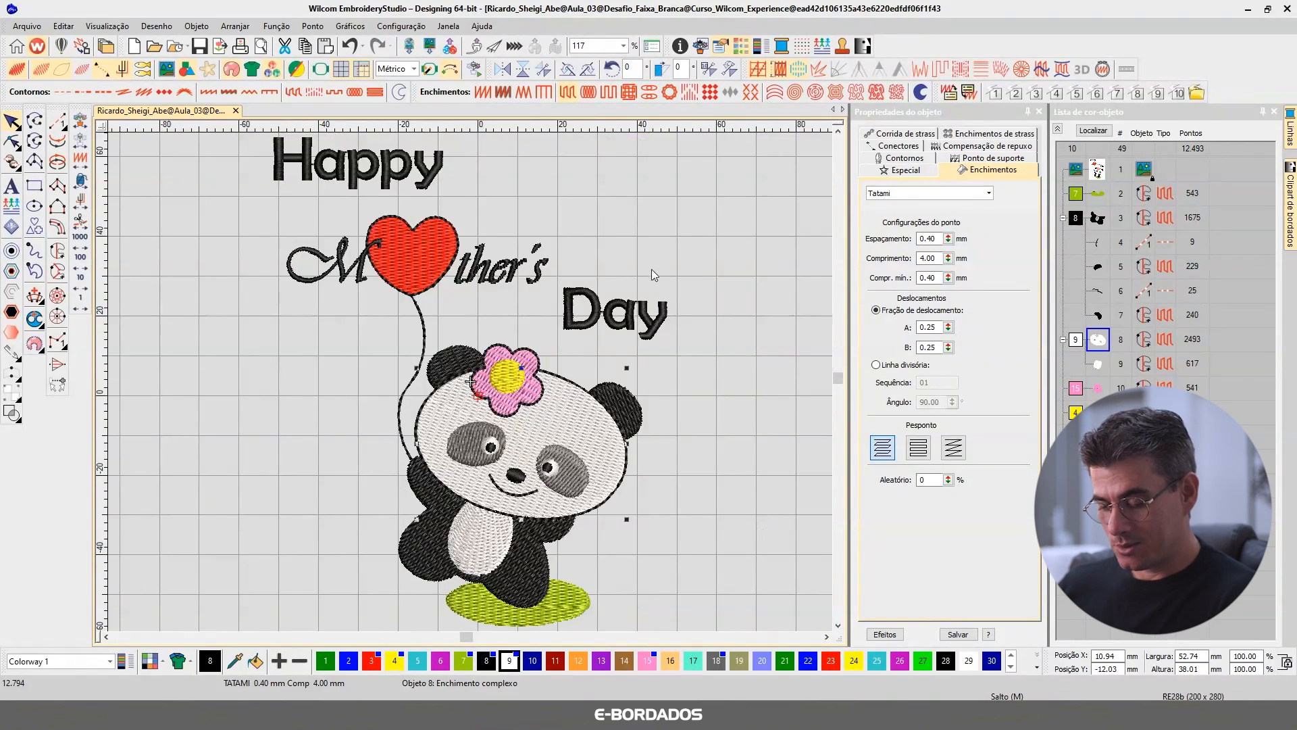
Examine the overlaps of the white belly fill and the pink flower petals in stitch view.
scroll(559, 464, up, 4)
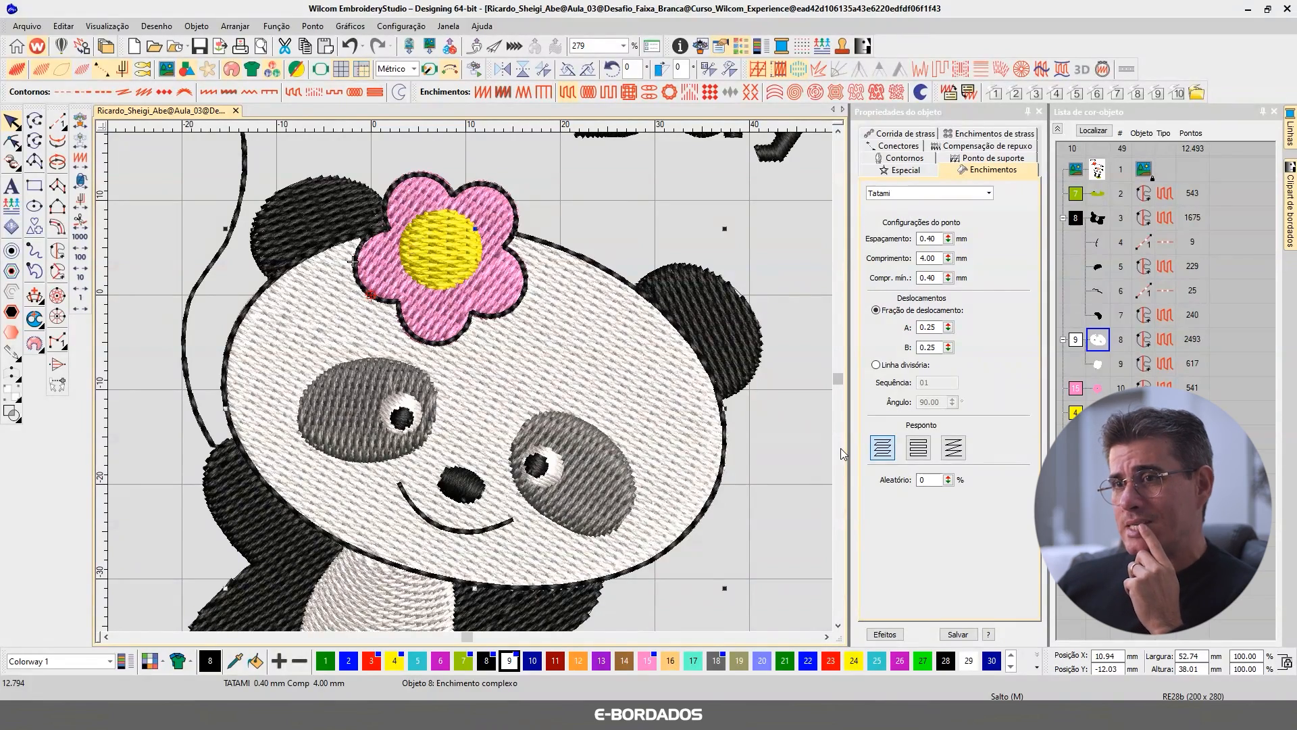
key(t)
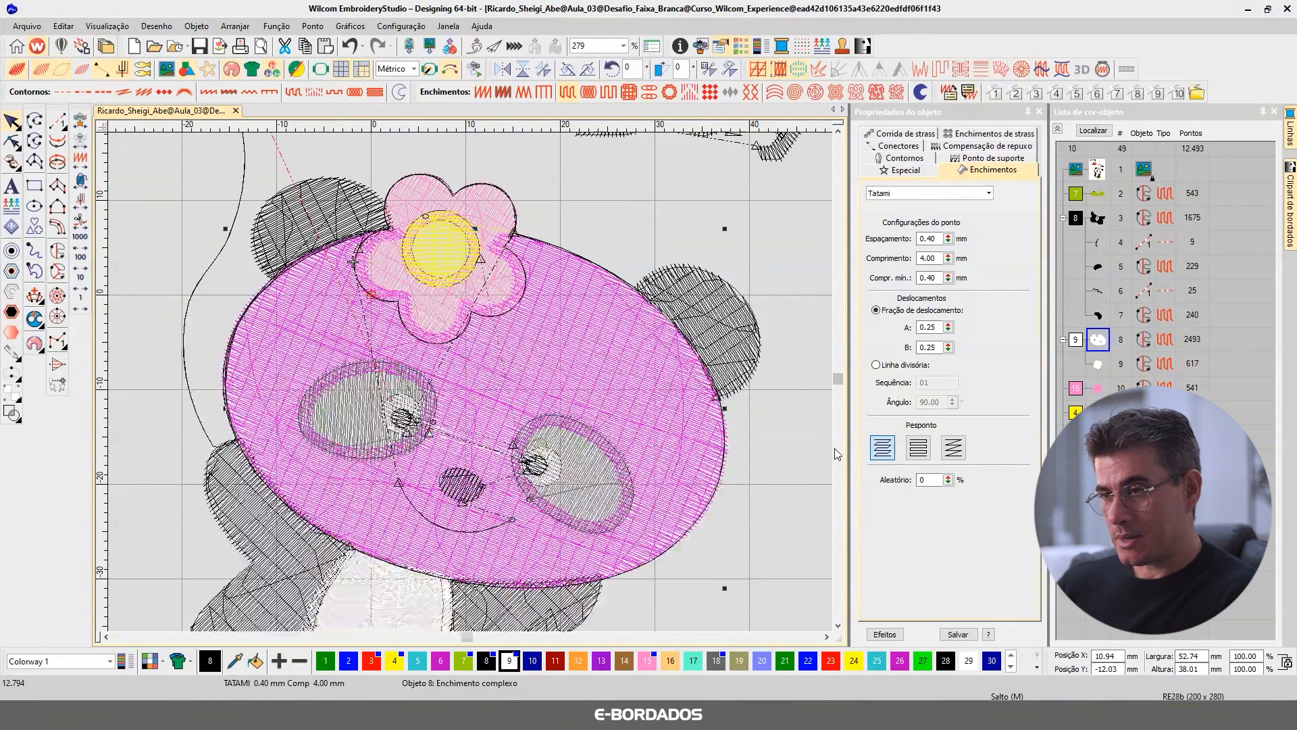
click(360, 598)
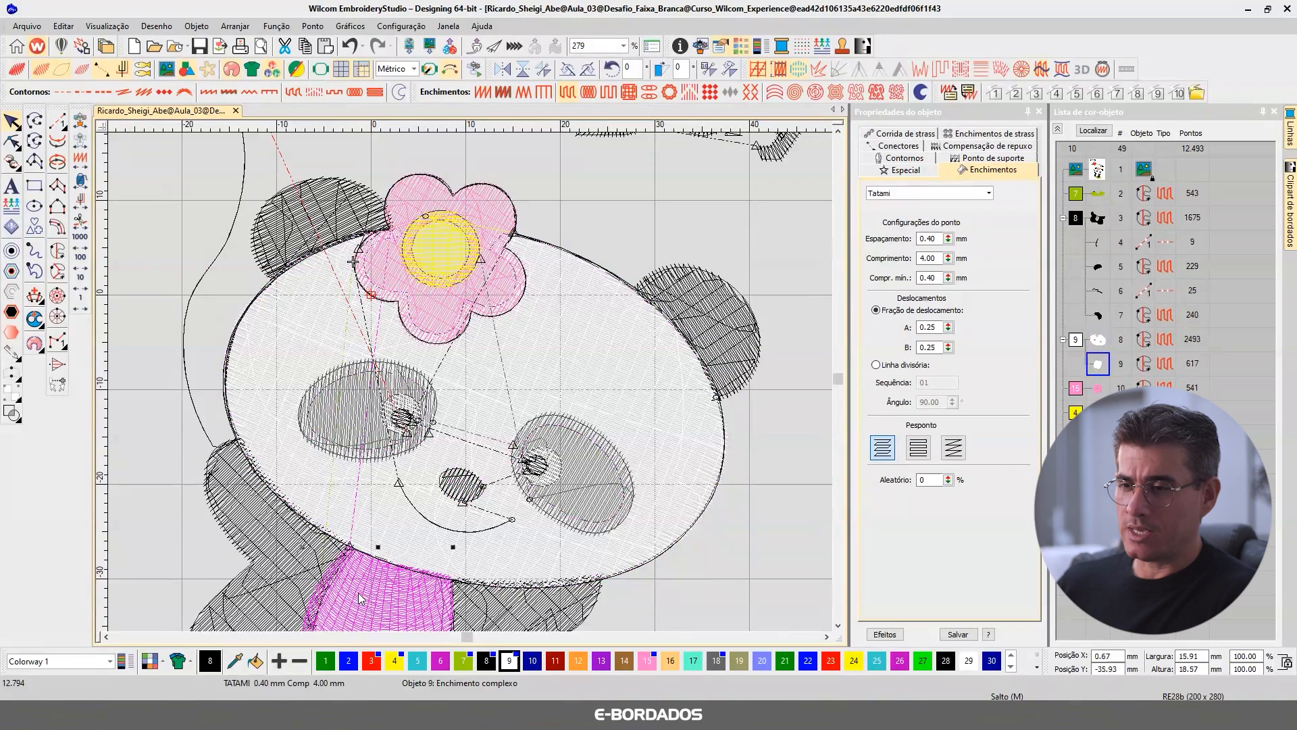
click(360, 357)
click(447, 328)
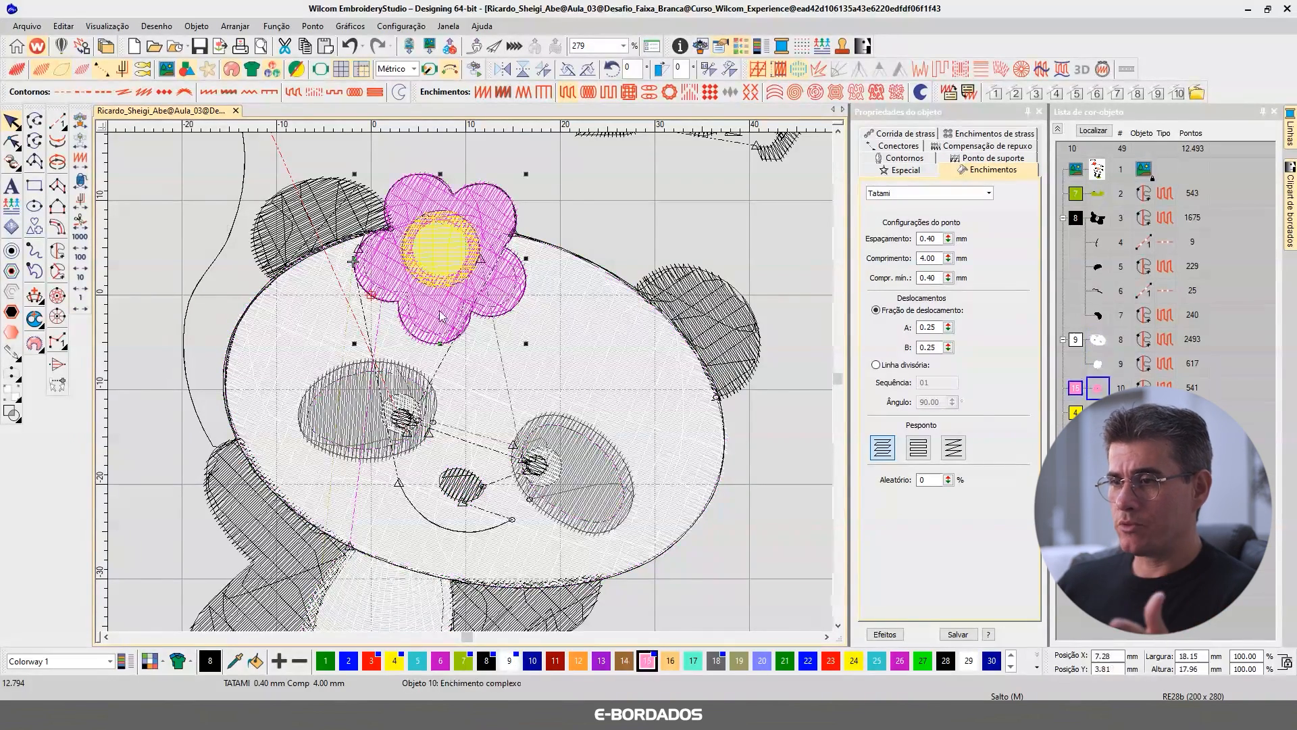
Select the yellow flower centre and compare its overlap with the pink petals in stitch and realistic views.
scroll(440, 315, up, 3)
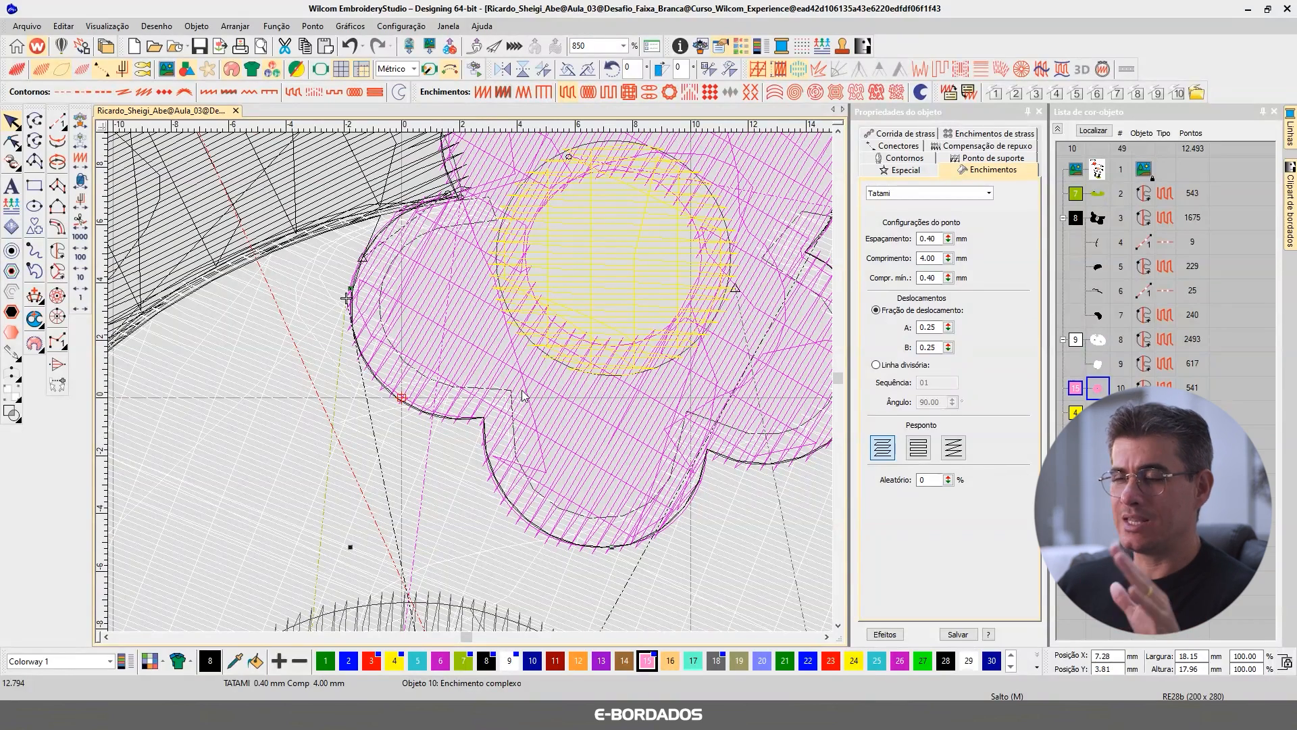
click(600, 297)
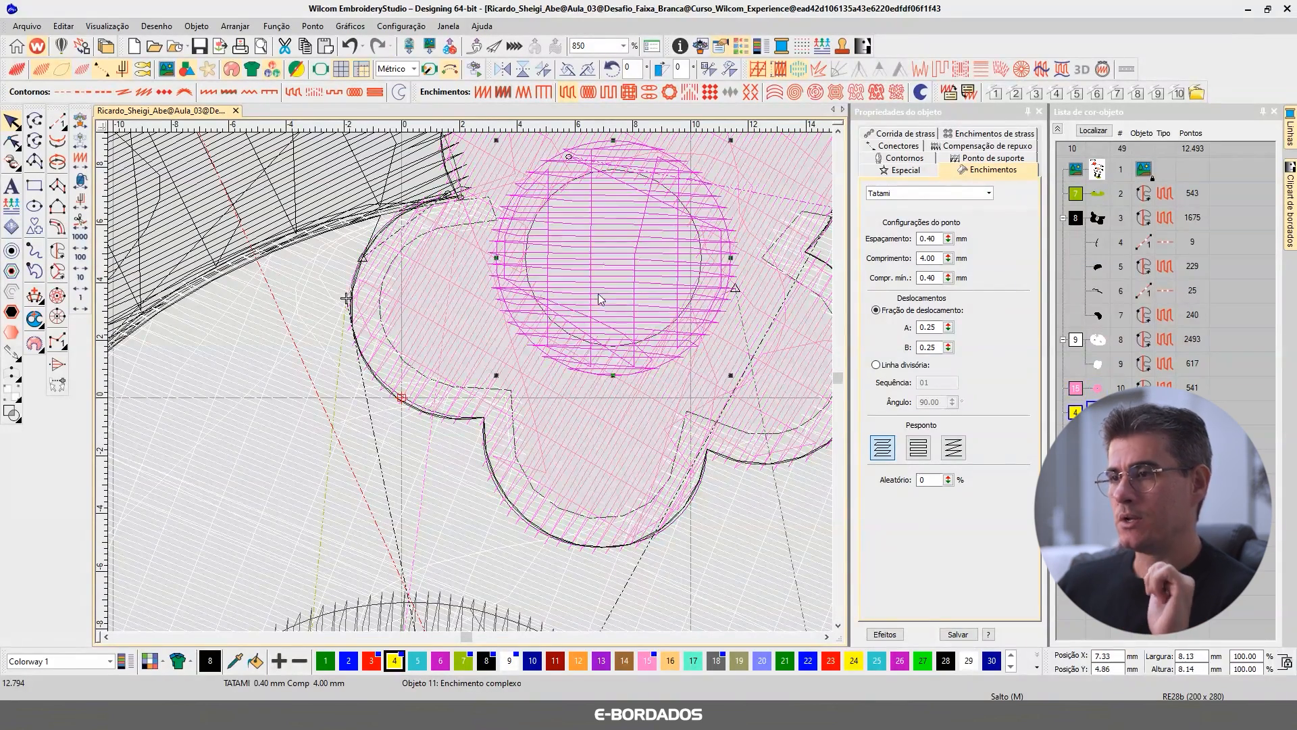
key(t)
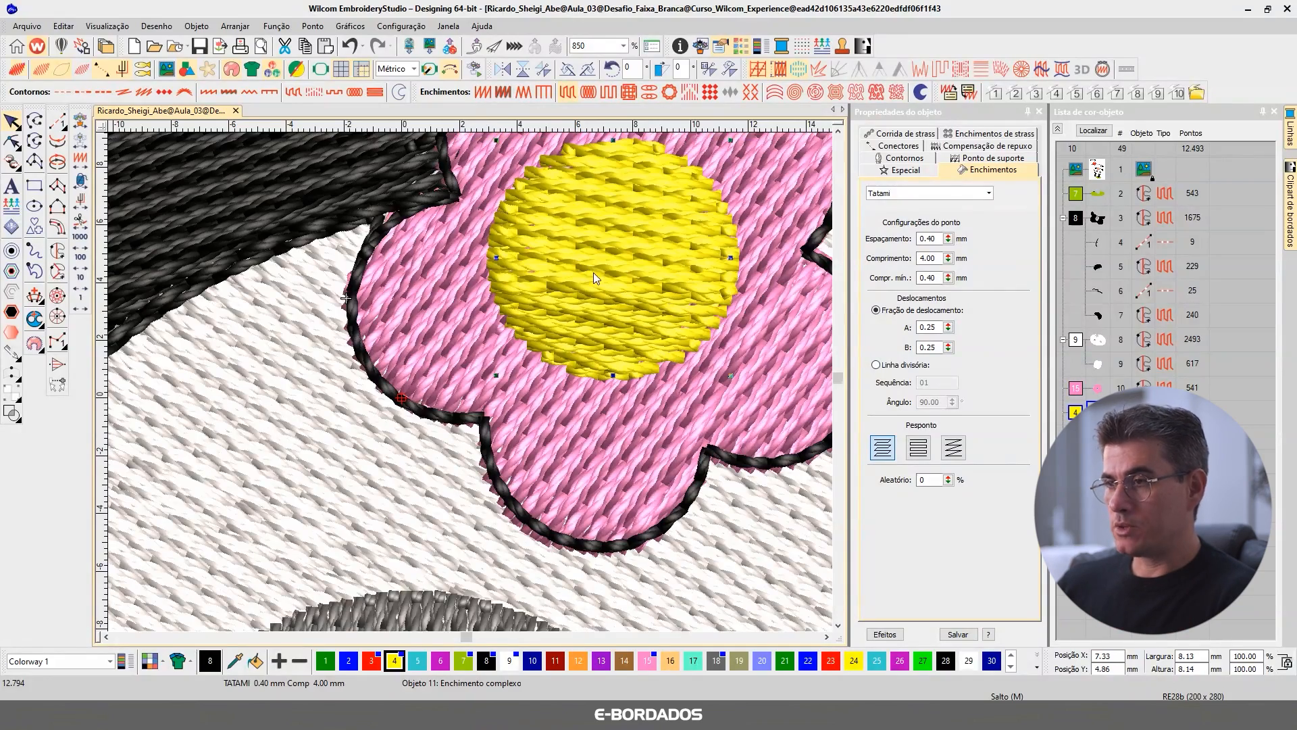
Review the panda's head and body, the heart and the lettering in stitch view.
scroll(471, 383, down, 5)
key(t)
key(0)
scroll(433, 453, up, 3)
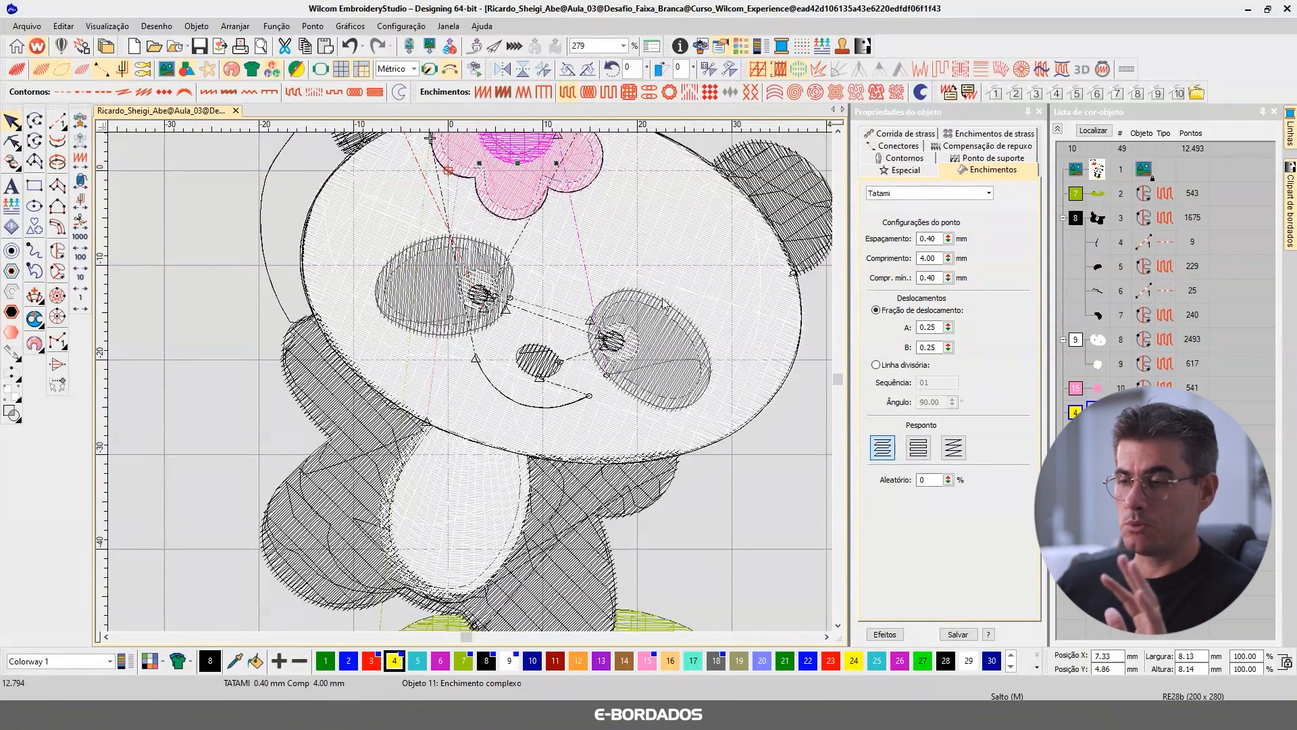
click(837, 130)
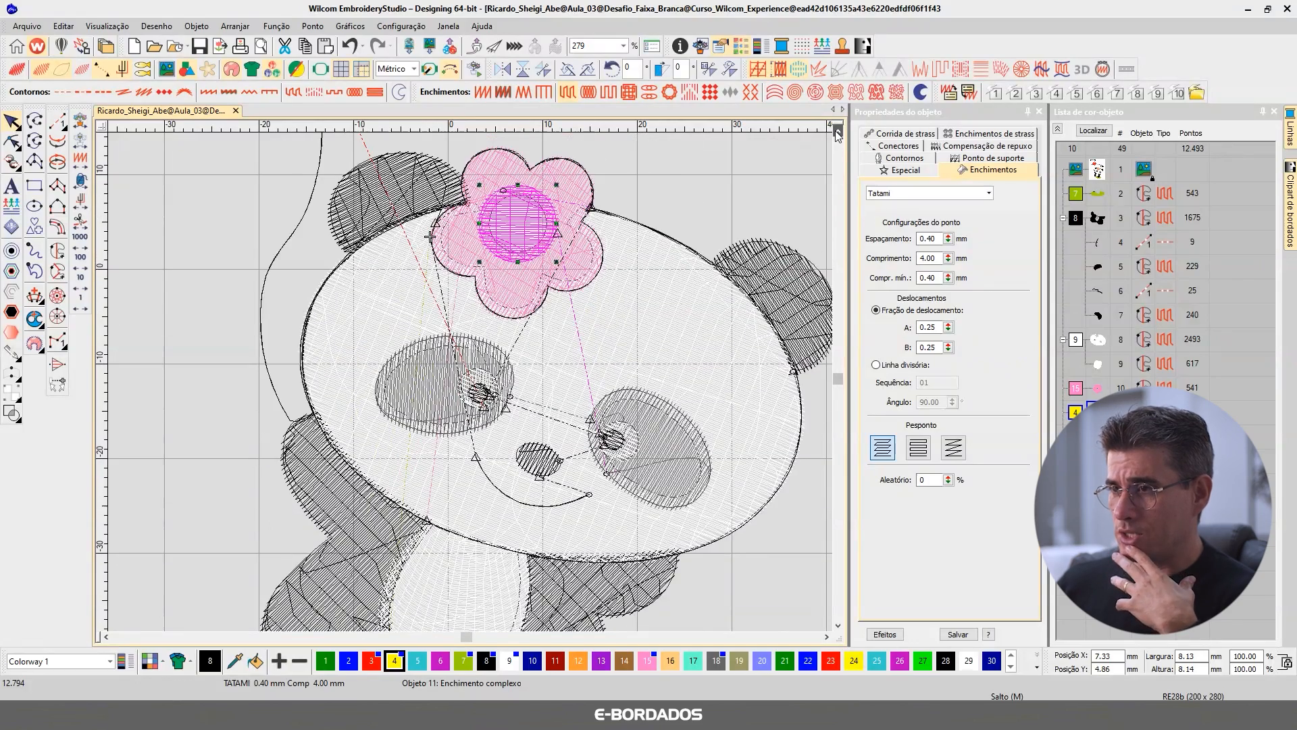
click(836, 132)
scroll(663, 465, down, 2)
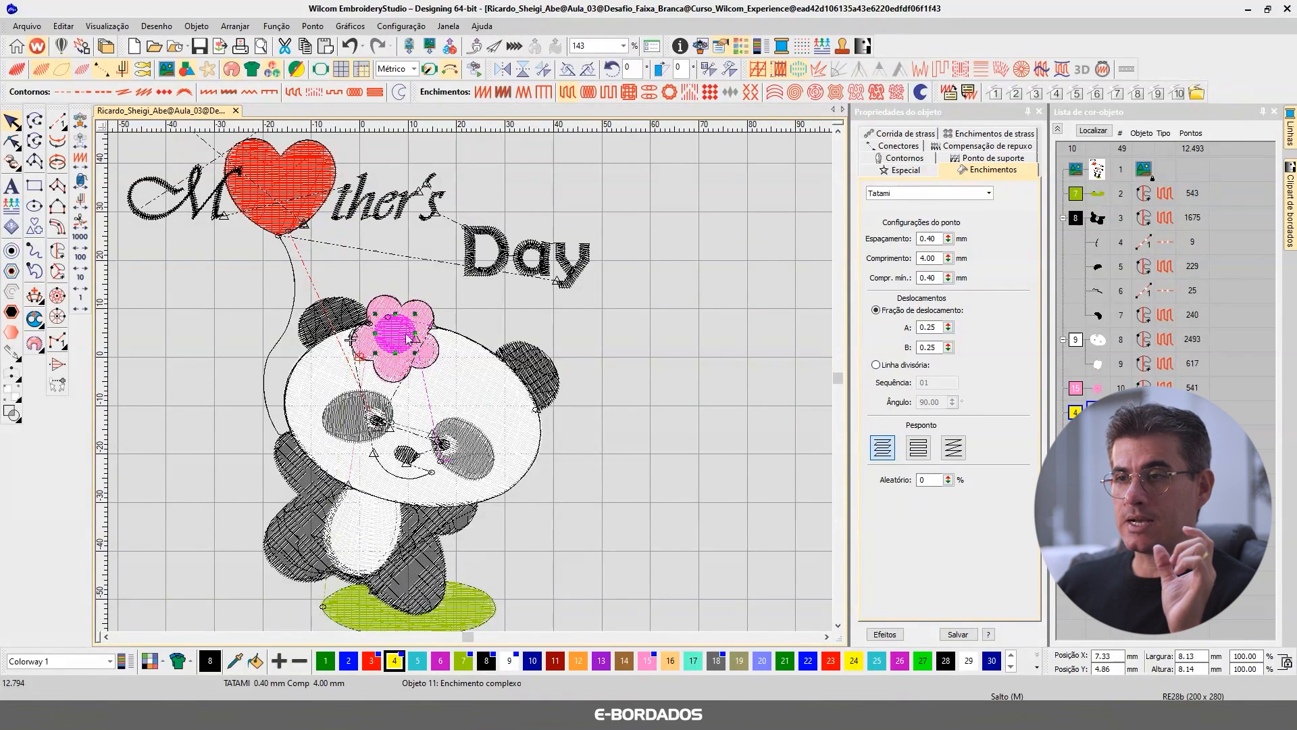
scroll(473, 388, up, 5)
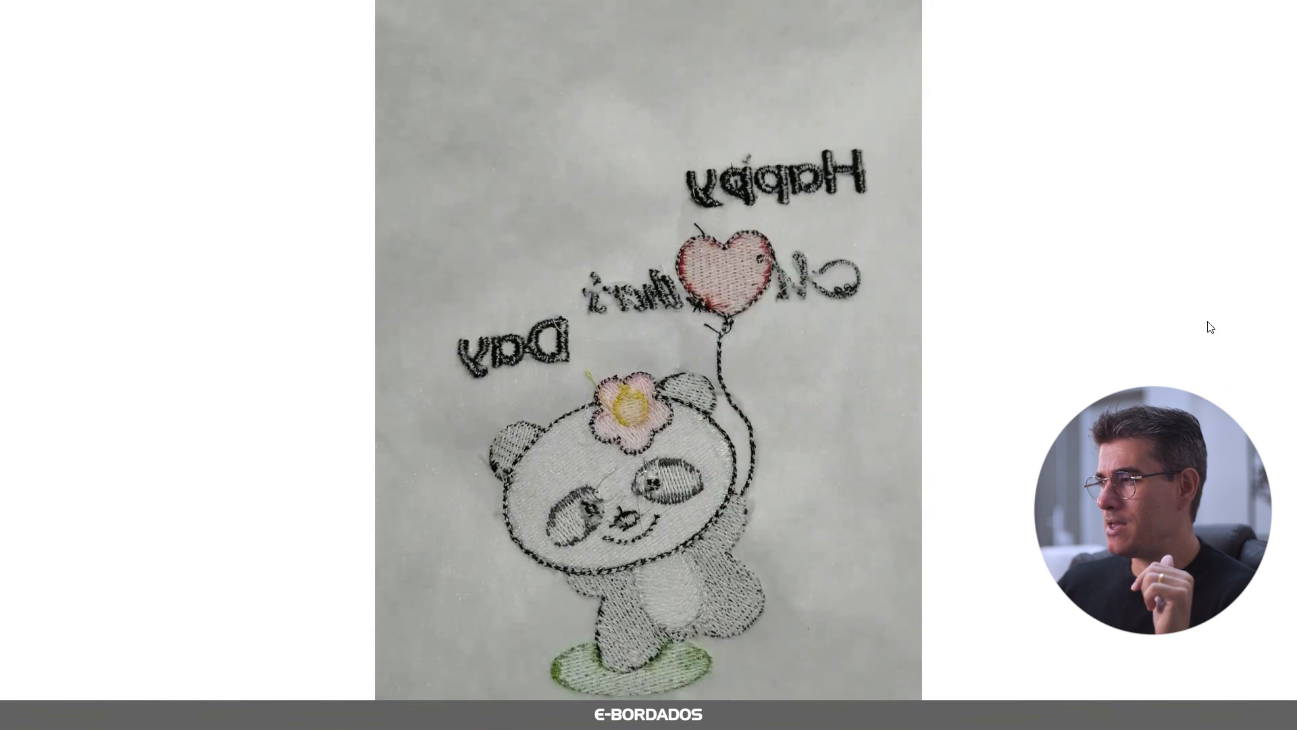
In the Photos app, go from the embroidery's back-side photo to the front one and inspect the heart and "Mother's" lettering up close.
key(Escape)
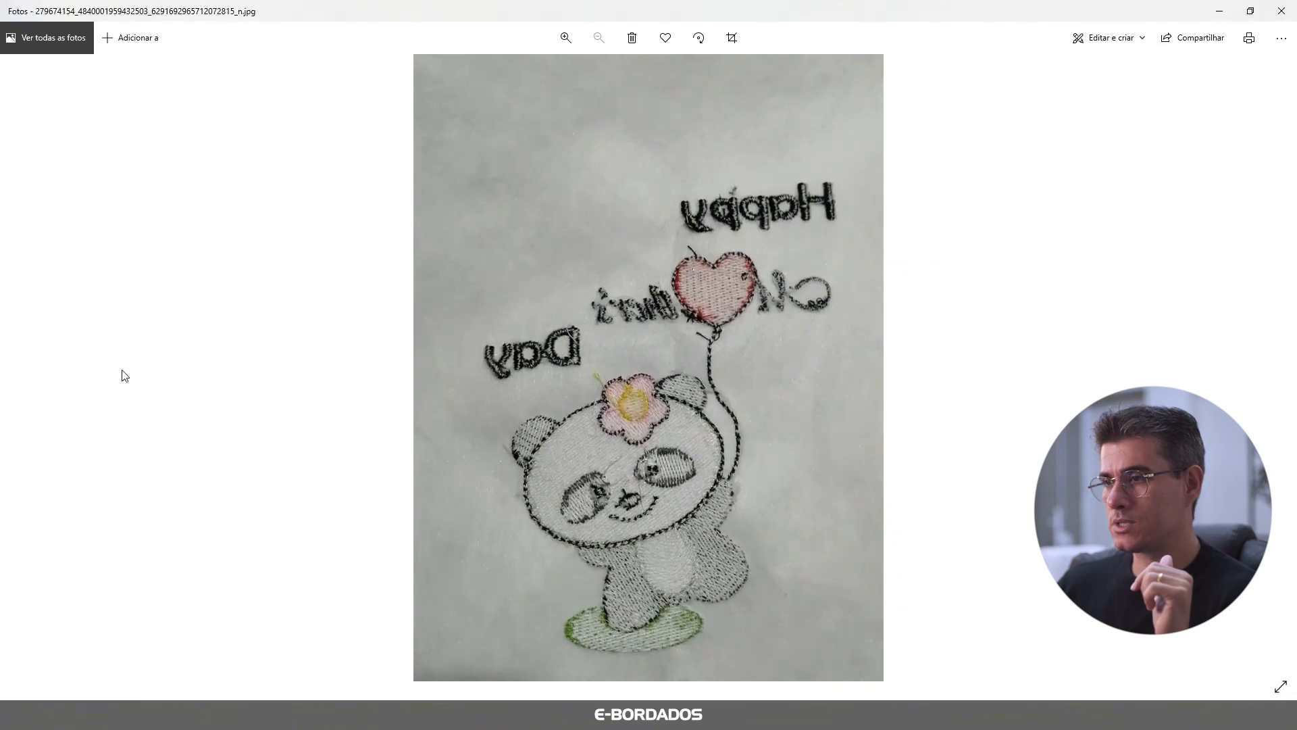
click(17, 376)
scroll(590, 277, up, 6)
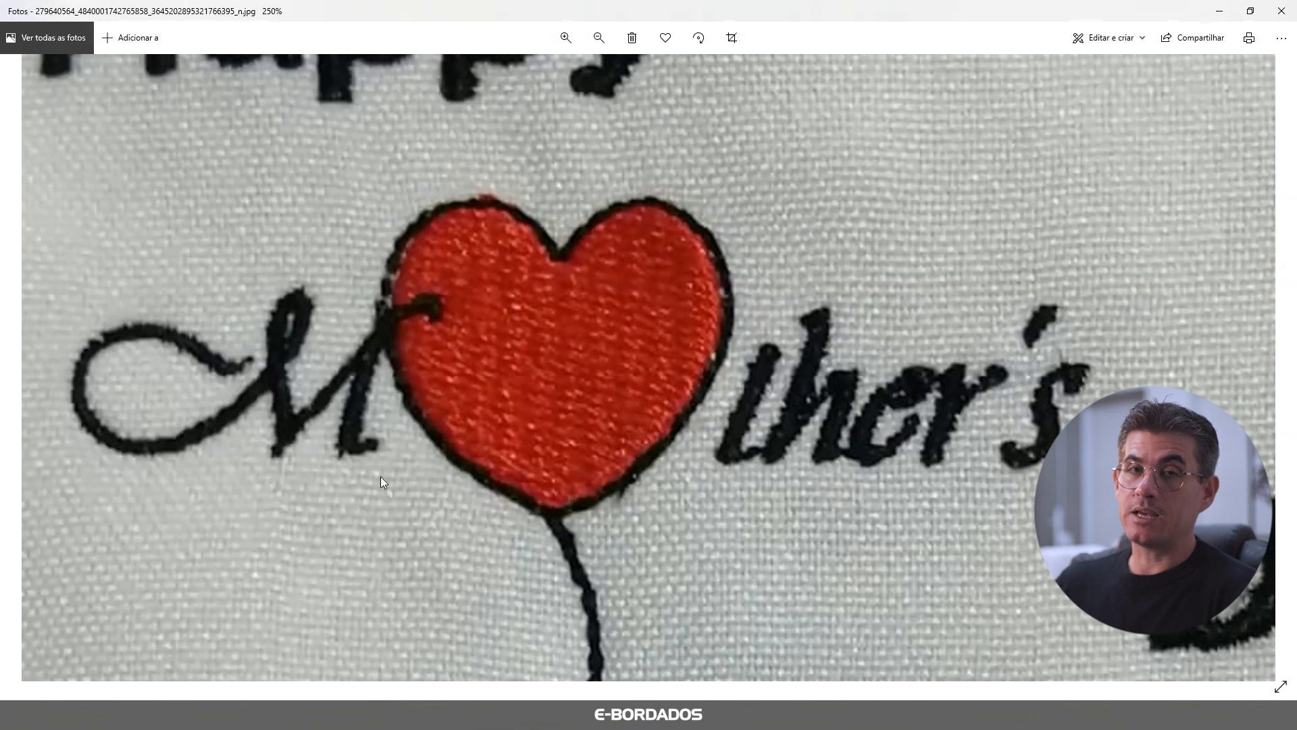
scroll(345, 310, down, 5)
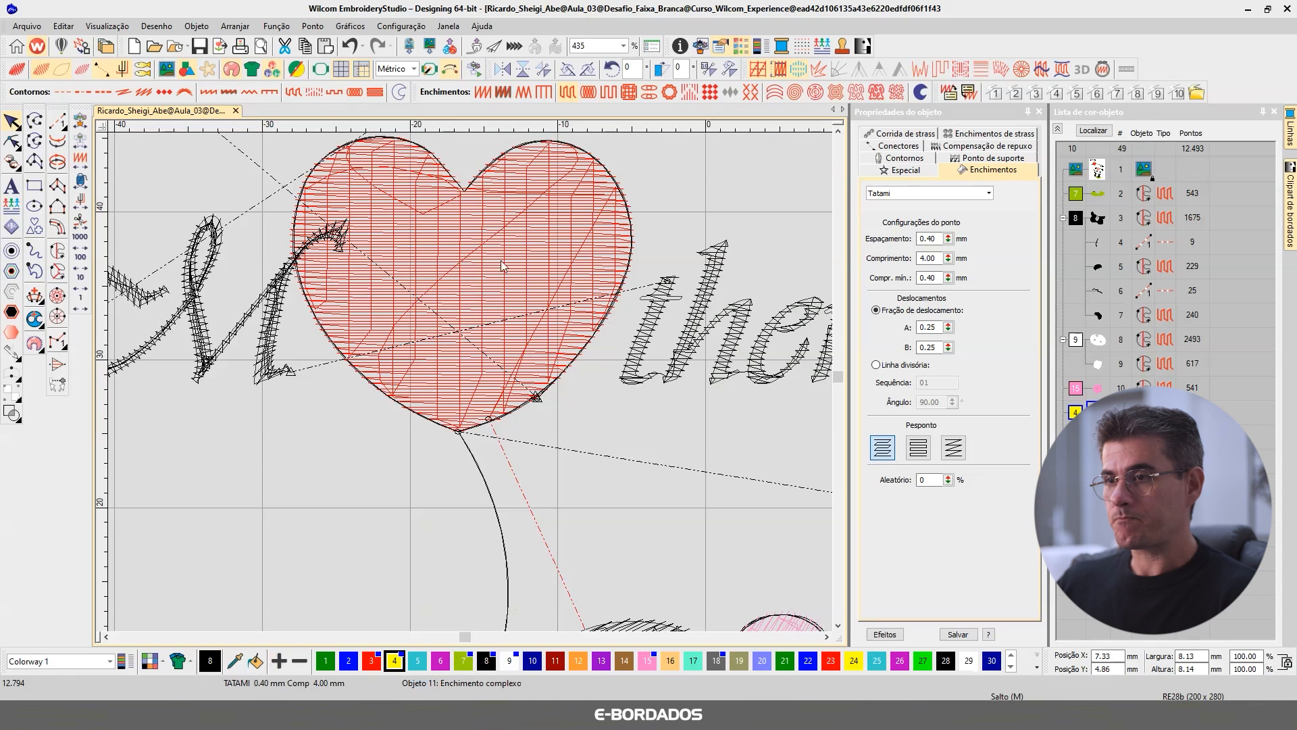
Select the red heart fill, isolate it in the view and open its underlay settings.
click(476, 238)
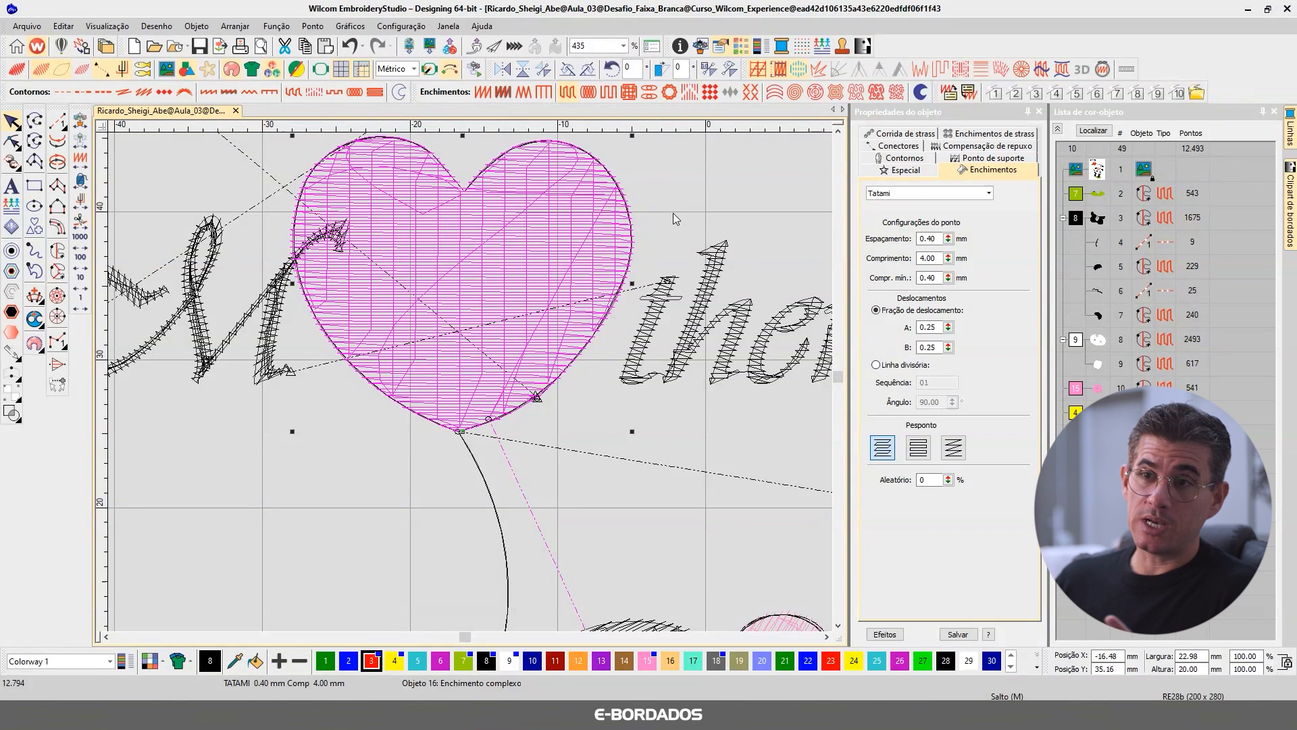
click(993, 160)
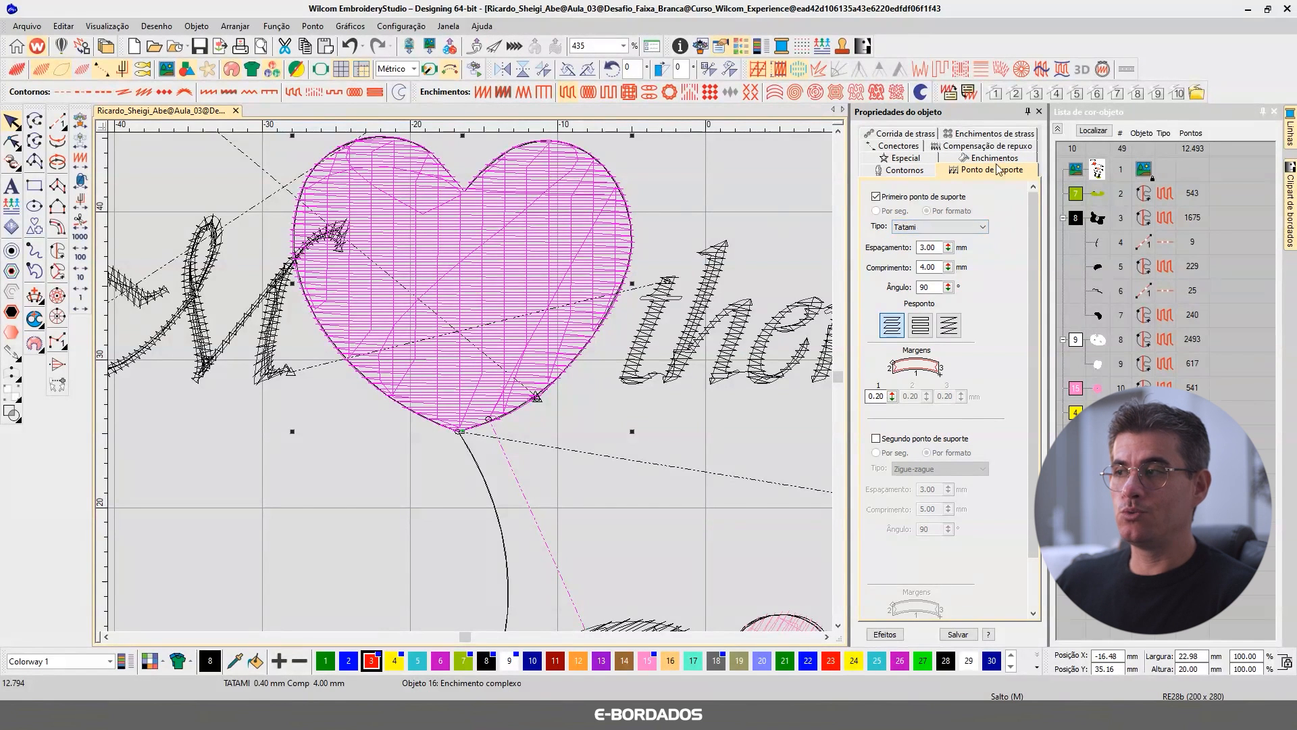
click(1090, 133)
click(1089, 133)
click(1090, 133)
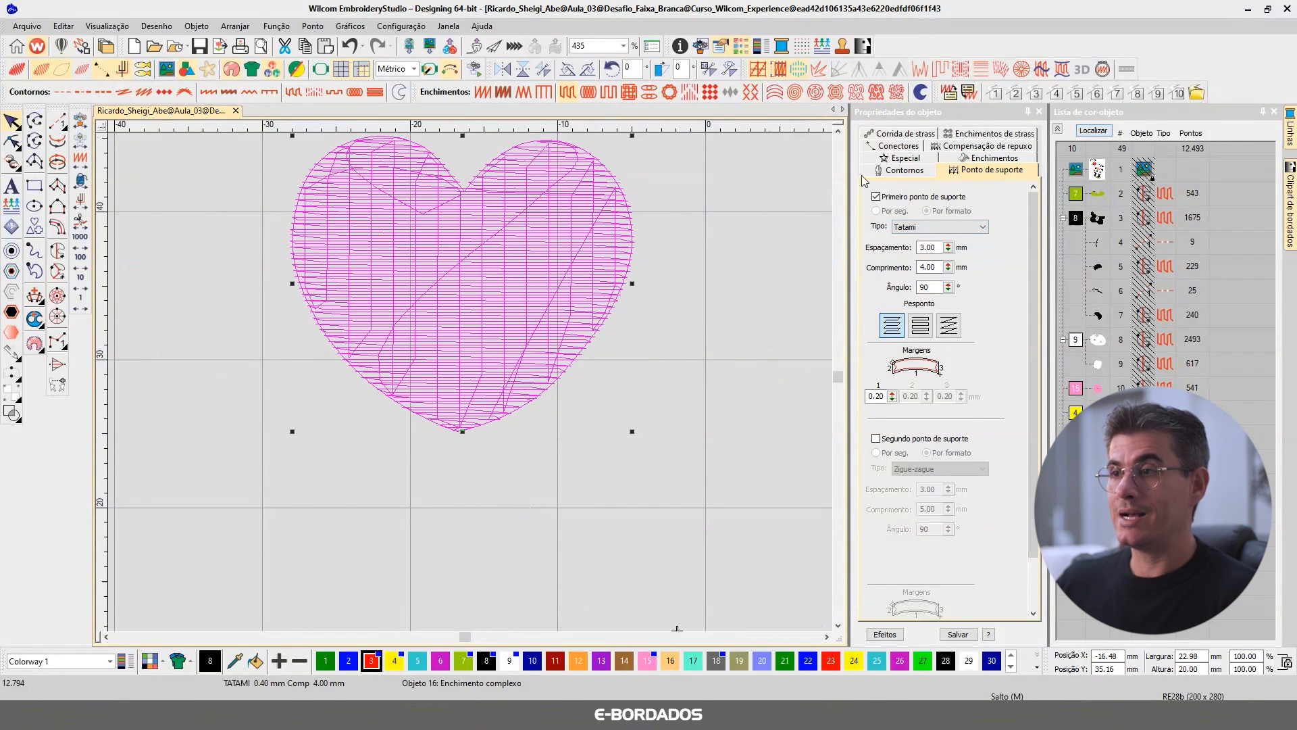
key(shift+0)
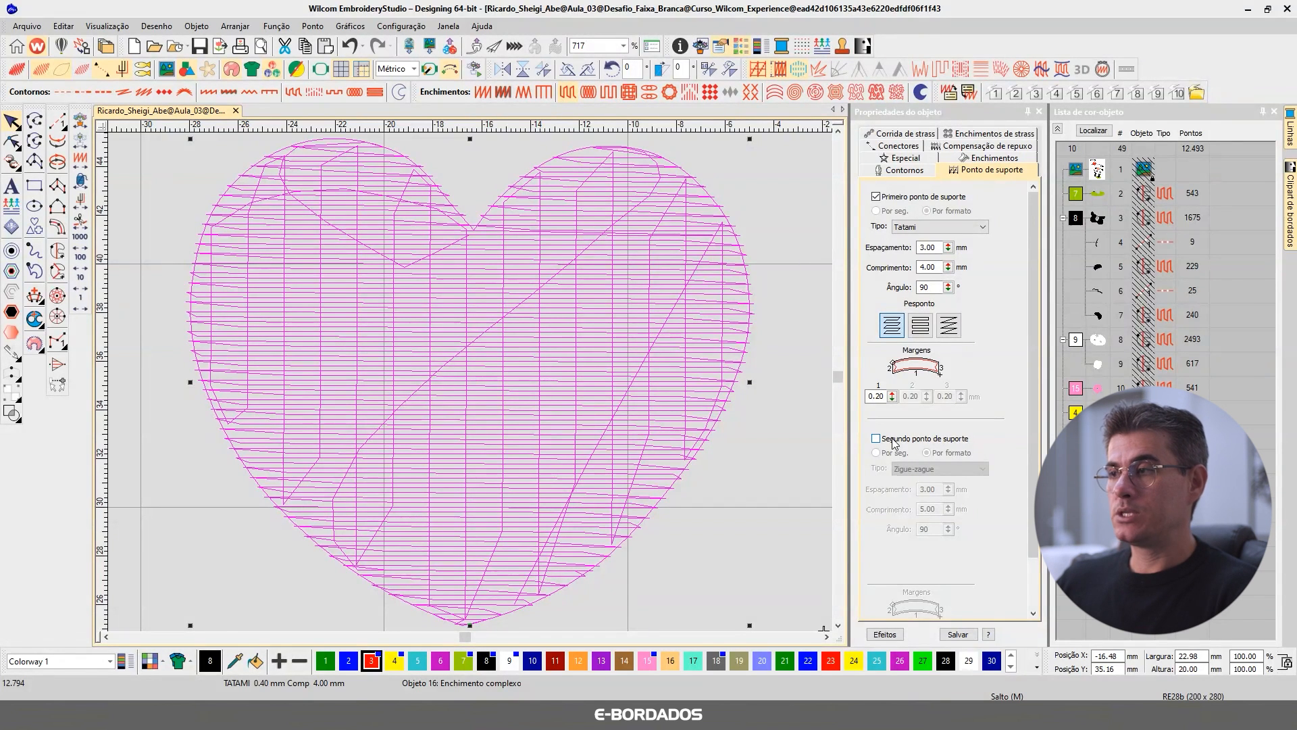
Try a Tatami duplo second underlay on the heart fill.
click(894, 440)
click(936, 468)
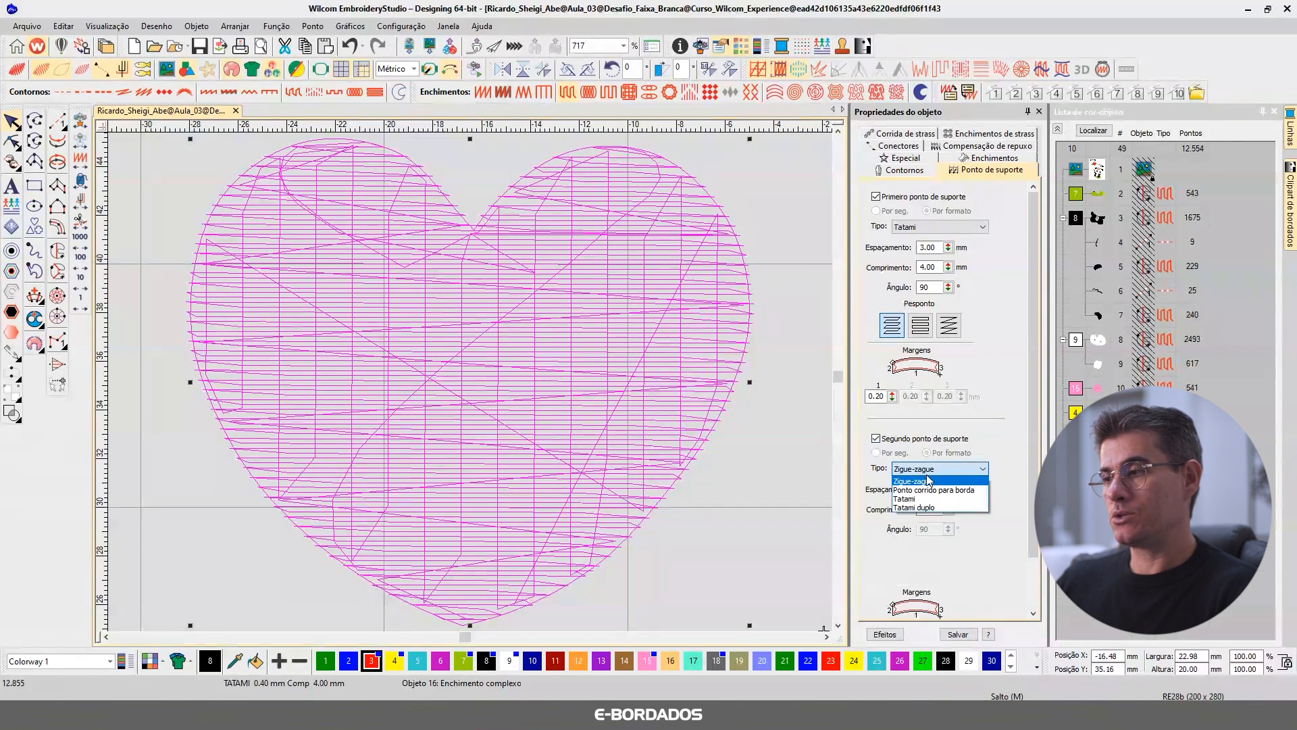
click(924, 508)
click(894, 441)
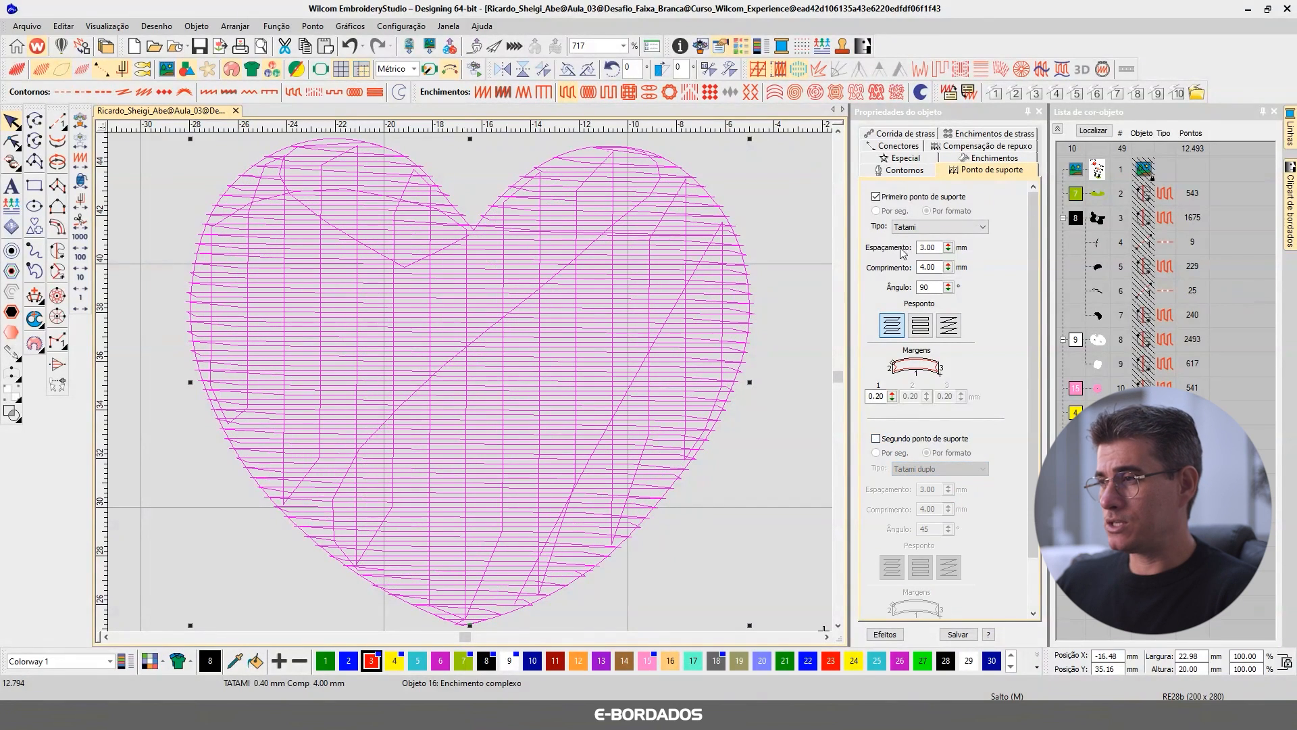
Set the heart's first underlay type to Tatami duplo and check the fill in realistic and stitch views.
click(936, 227)
click(926, 267)
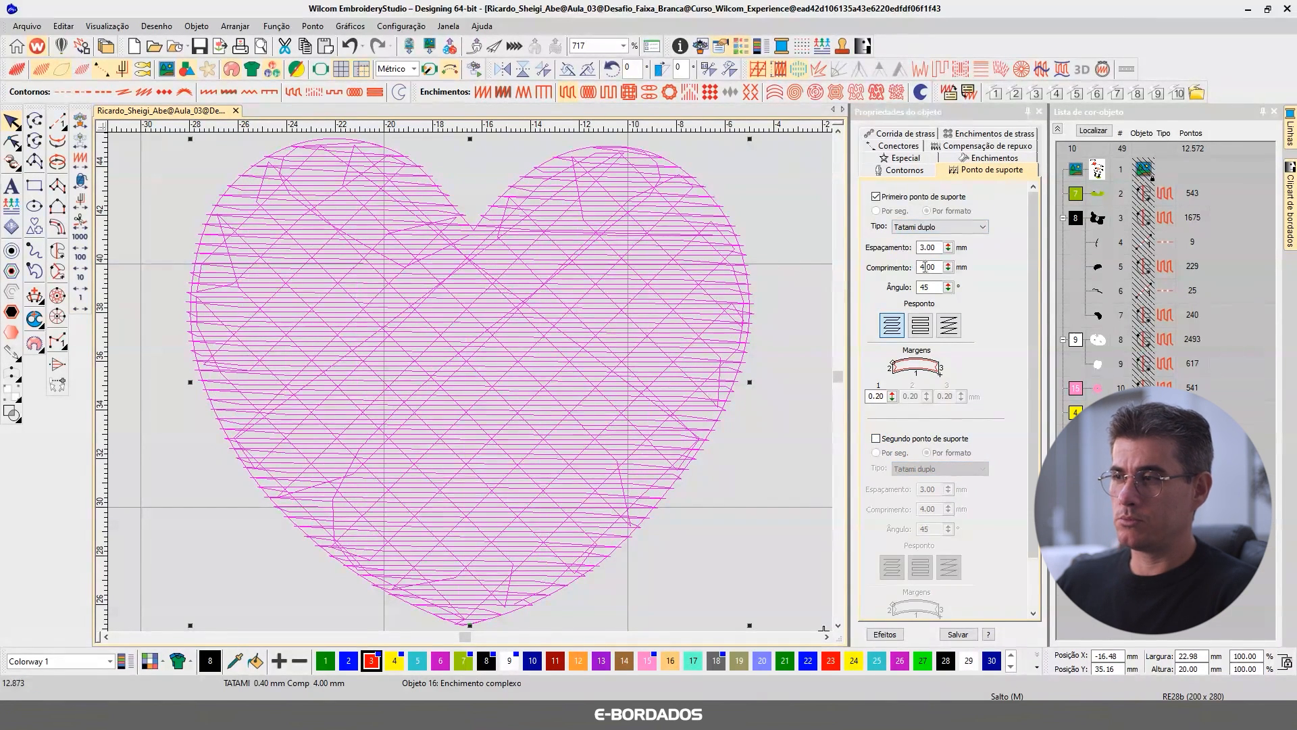
click(912, 233)
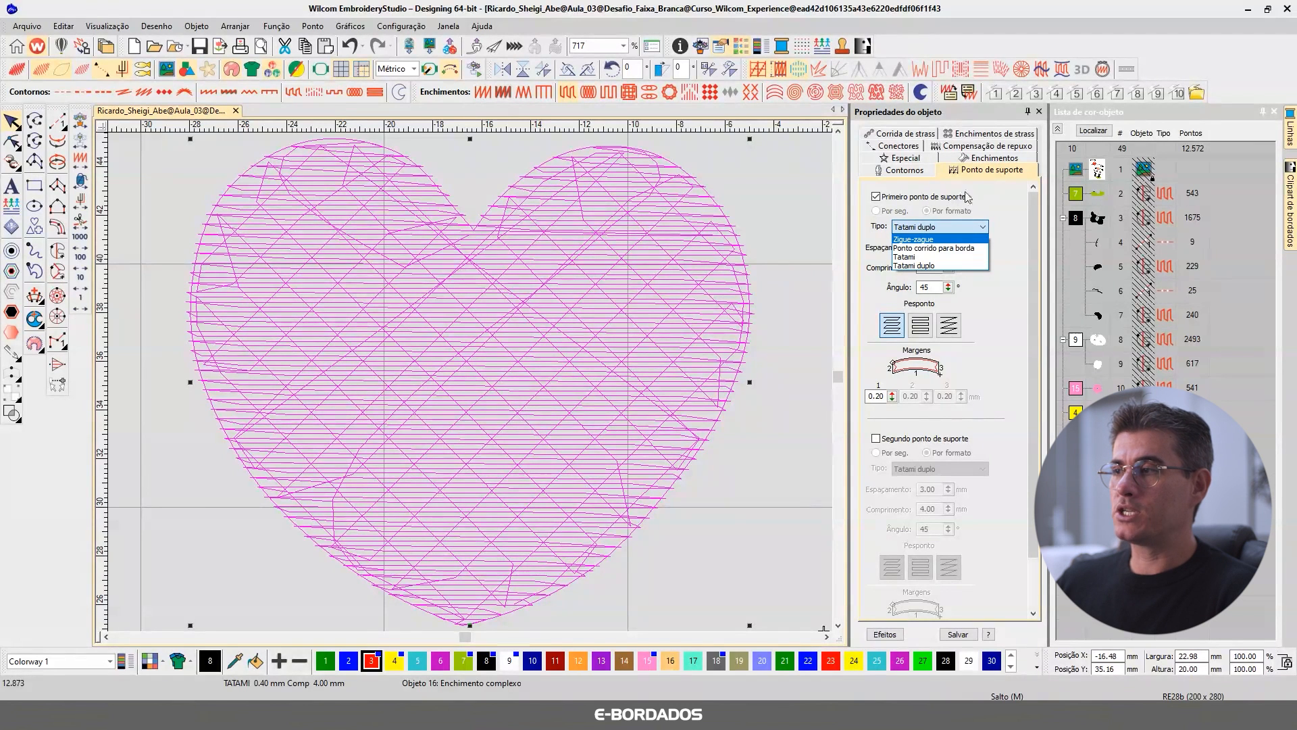
click(917, 266)
click(1093, 131)
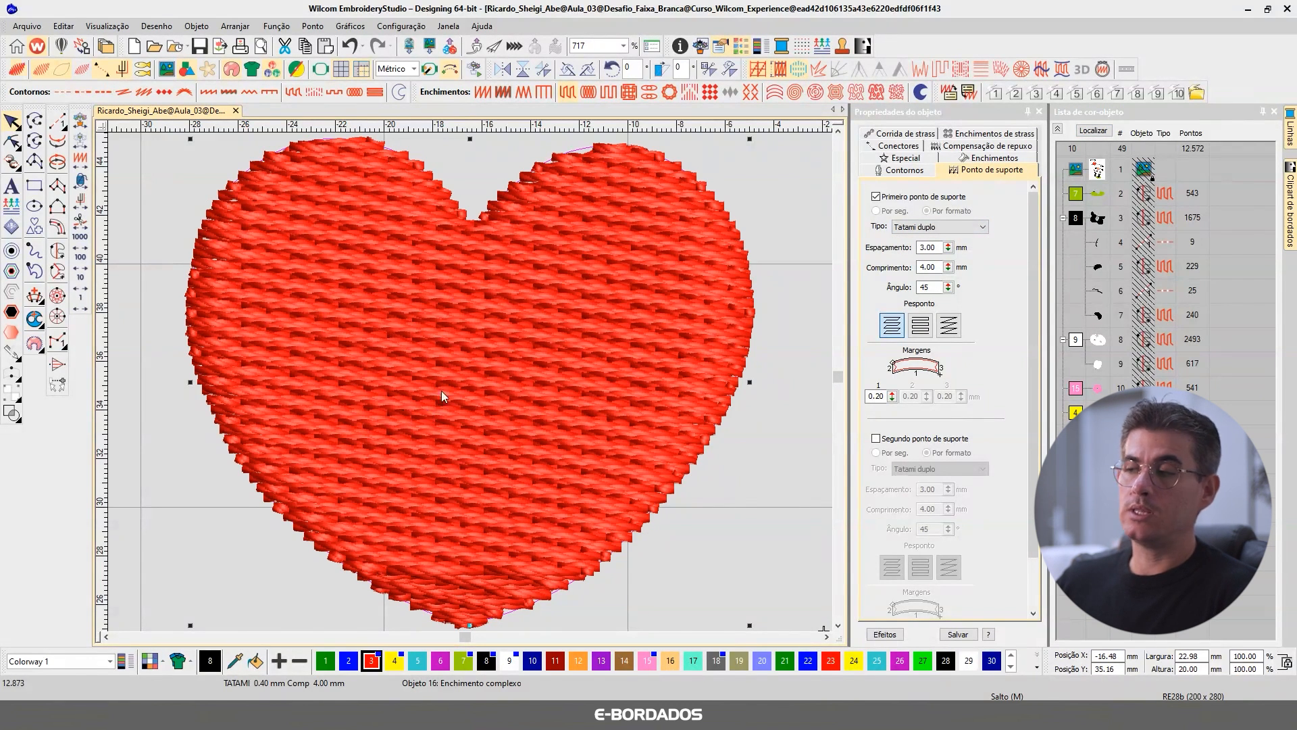
key(t)
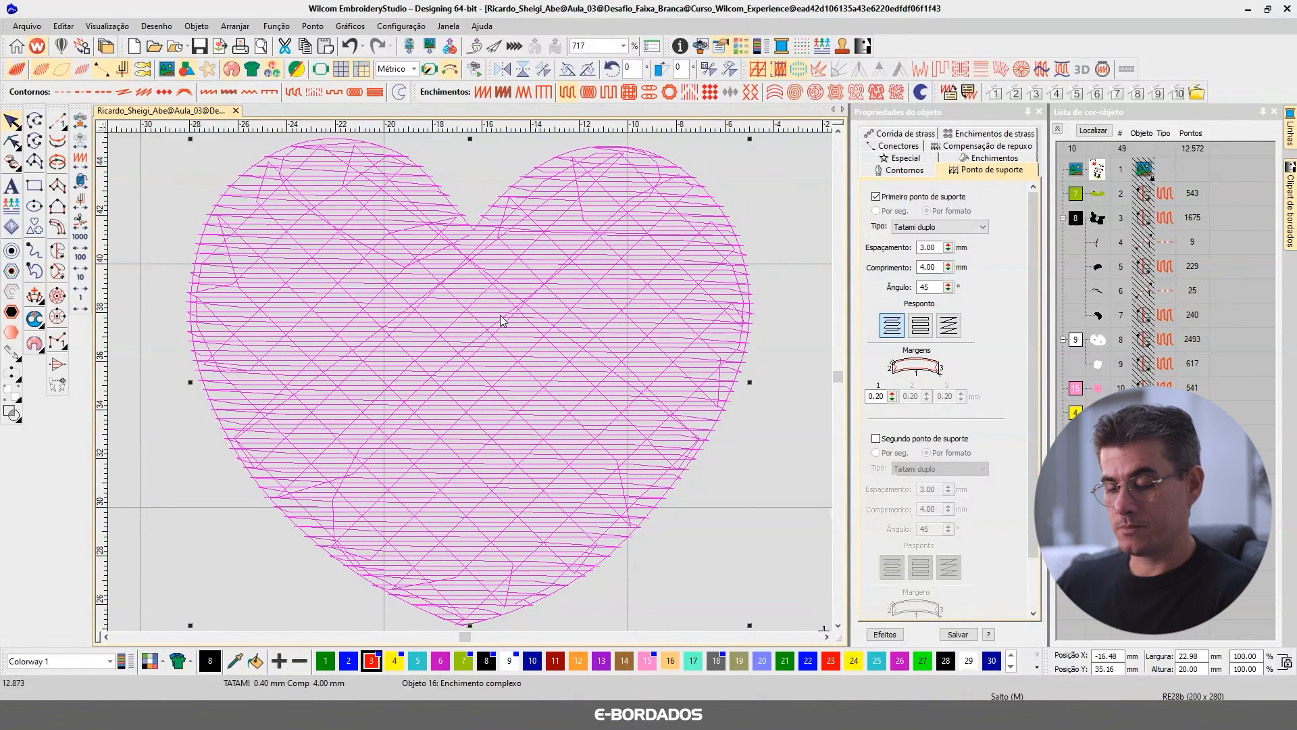
key(t)
key(t)
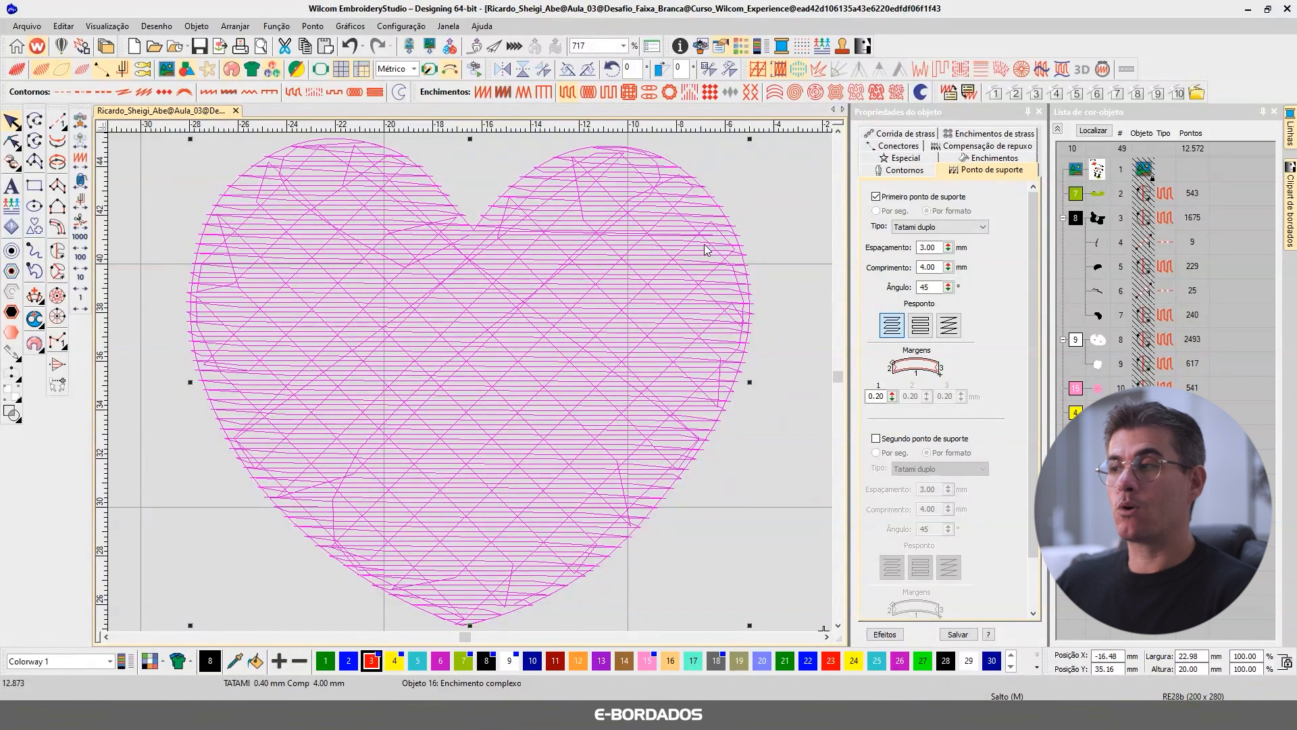
Set the heart fill's pull compensation to 0.40 mm.
click(962, 147)
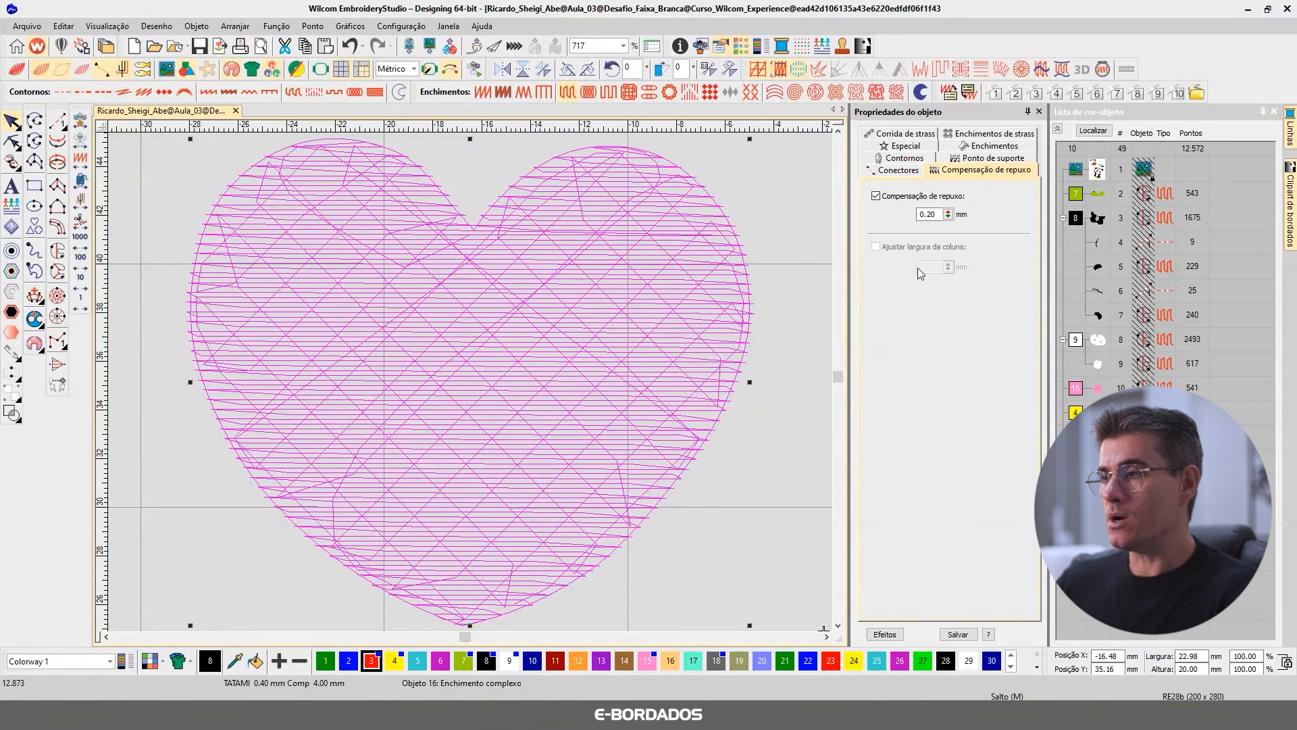
double_click(928, 215)
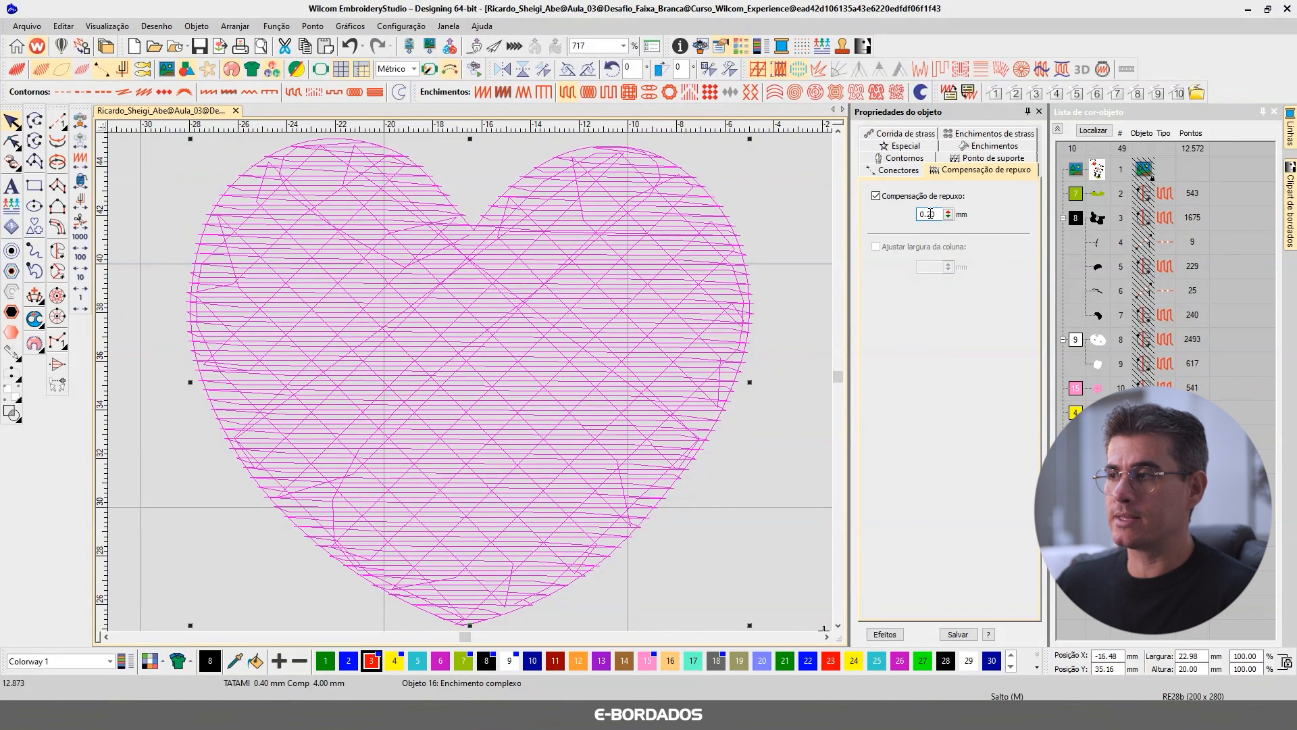
drag(927, 214, 943, 214)
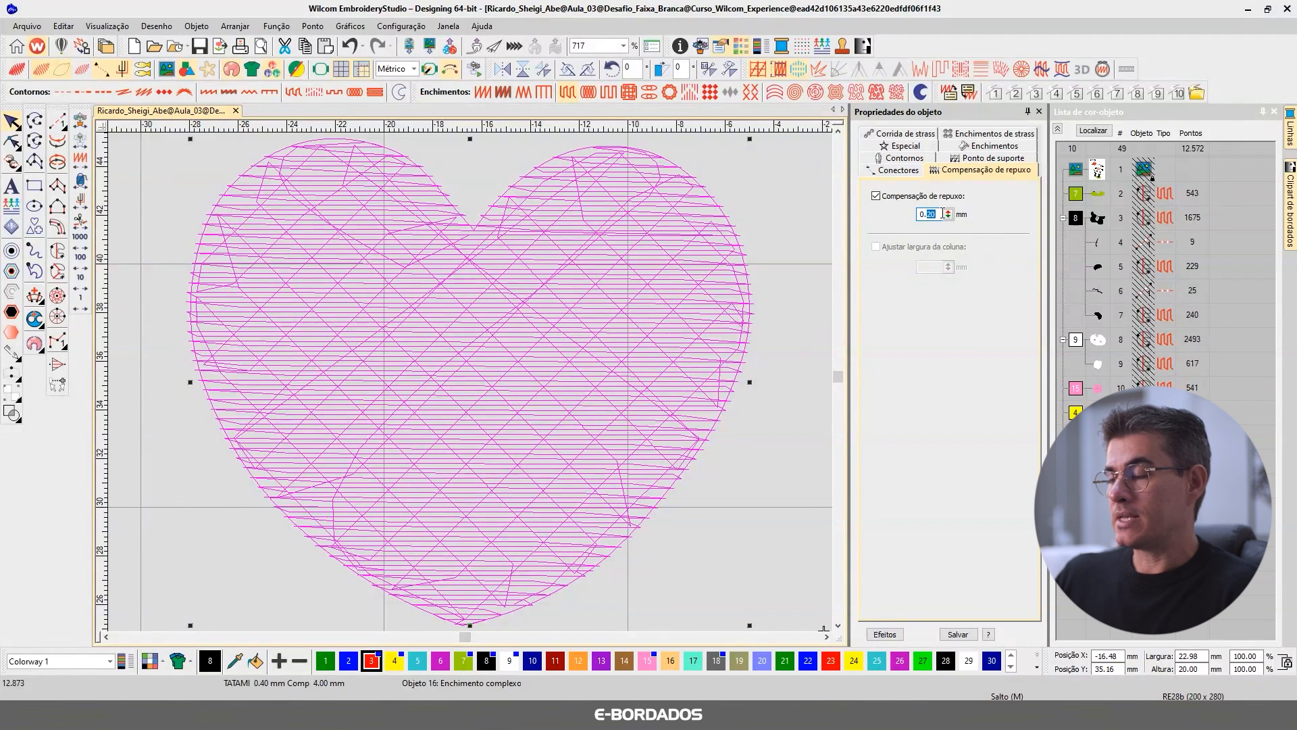
text(40)
key(Return)
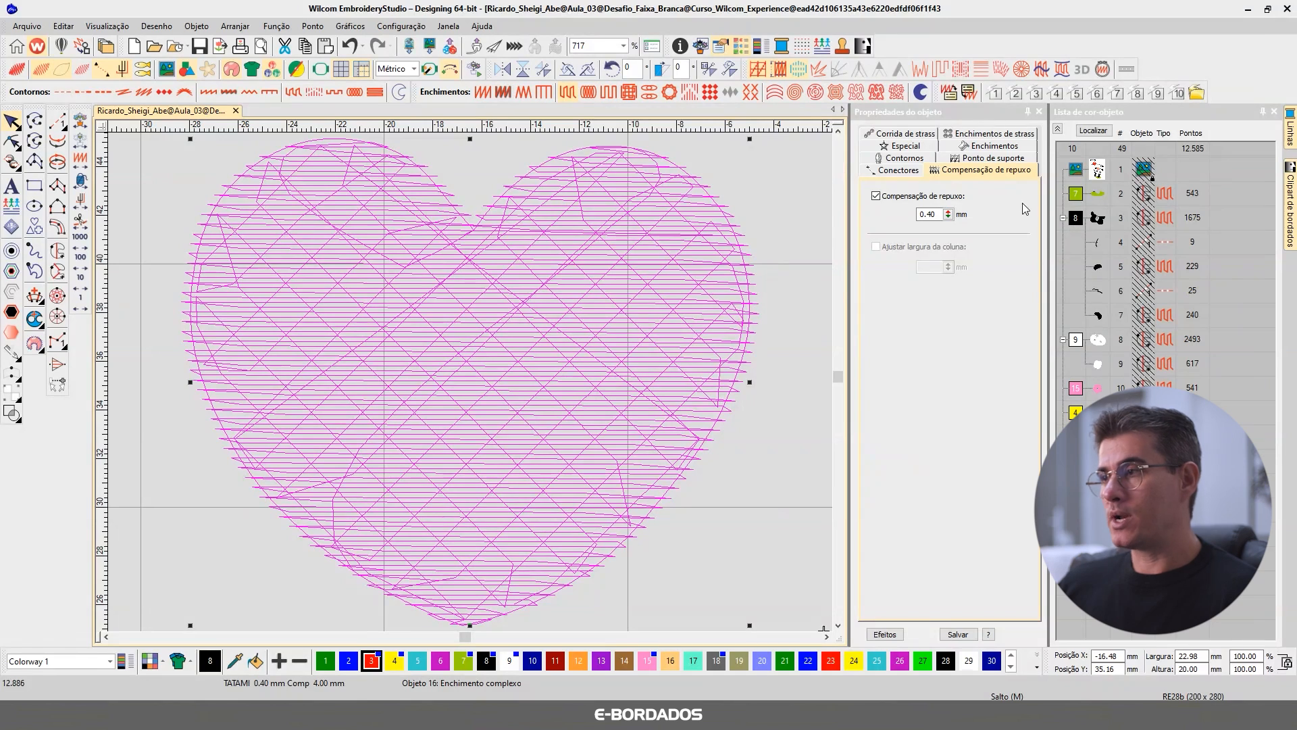
Check the heart in realistic view, show all objects again and bring the panda into view.
key(t)
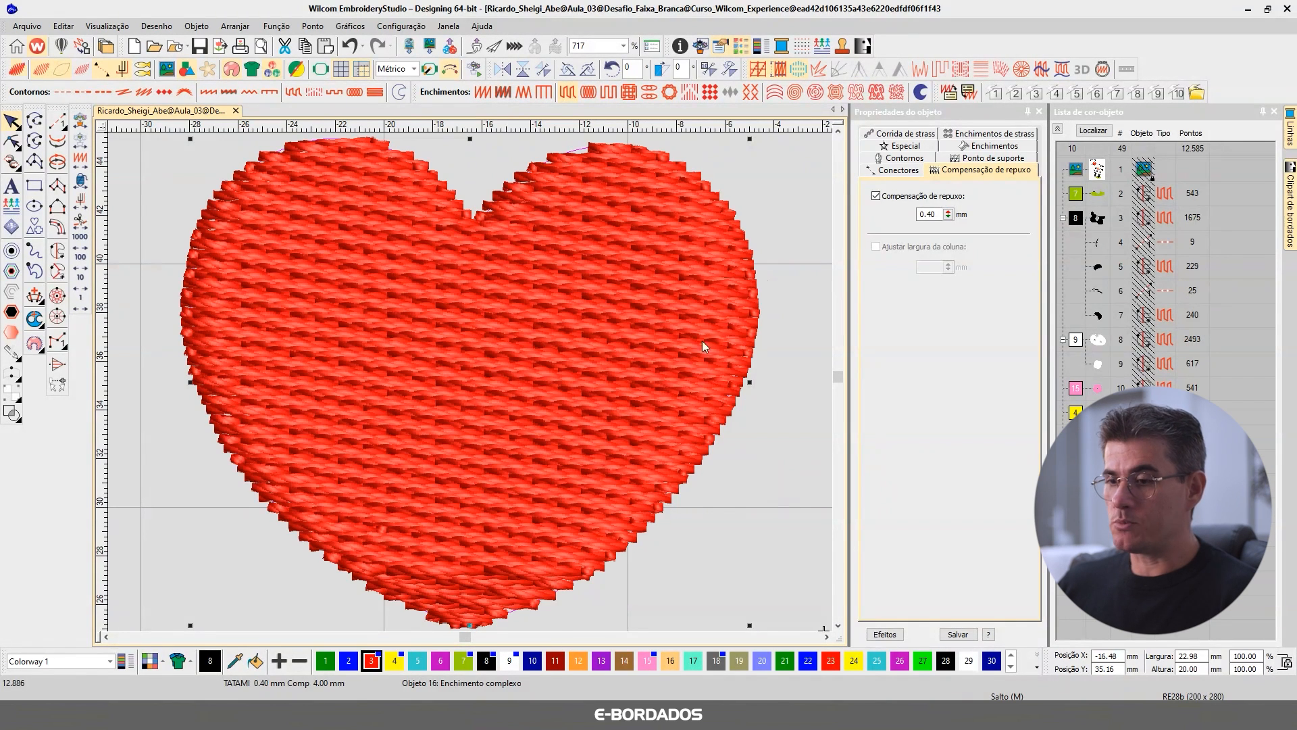
scroll(662, 381, down, 8)
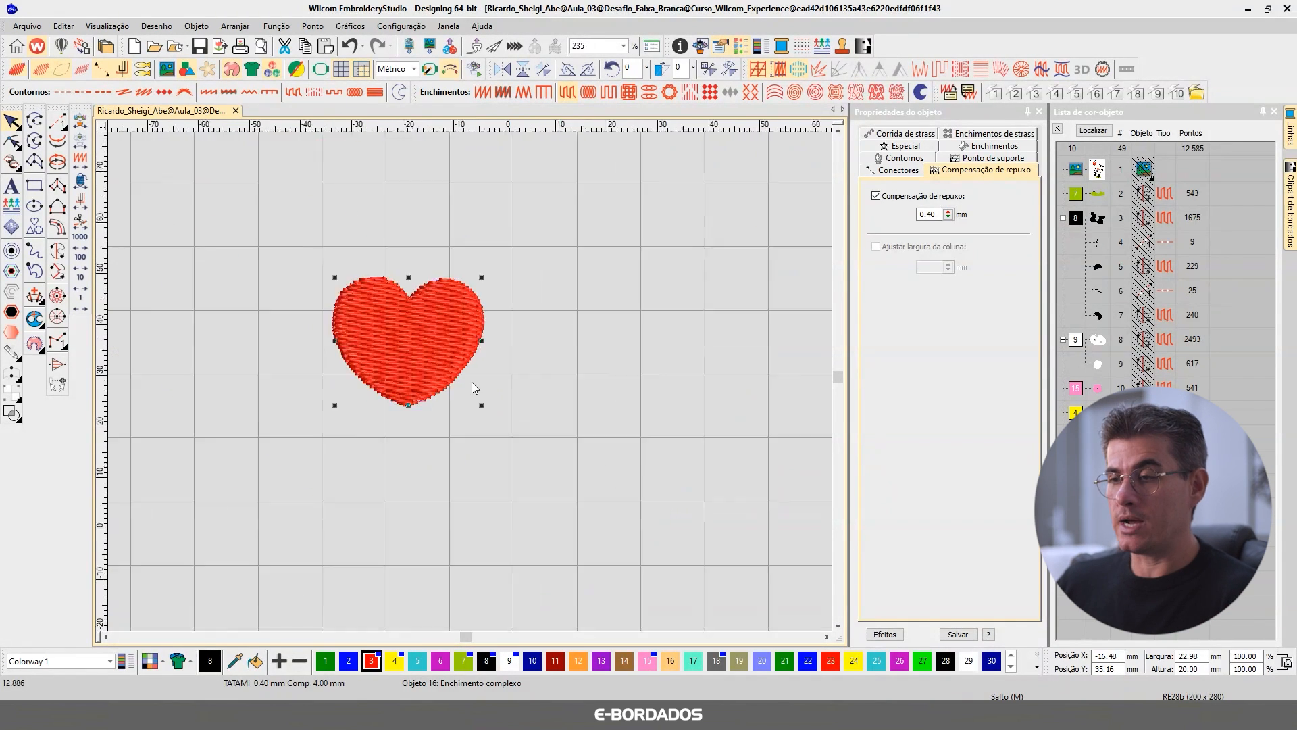
click(590, 363)
key(shift+s)
key(b)
drag(390, 418, 637, 590)
key(b)
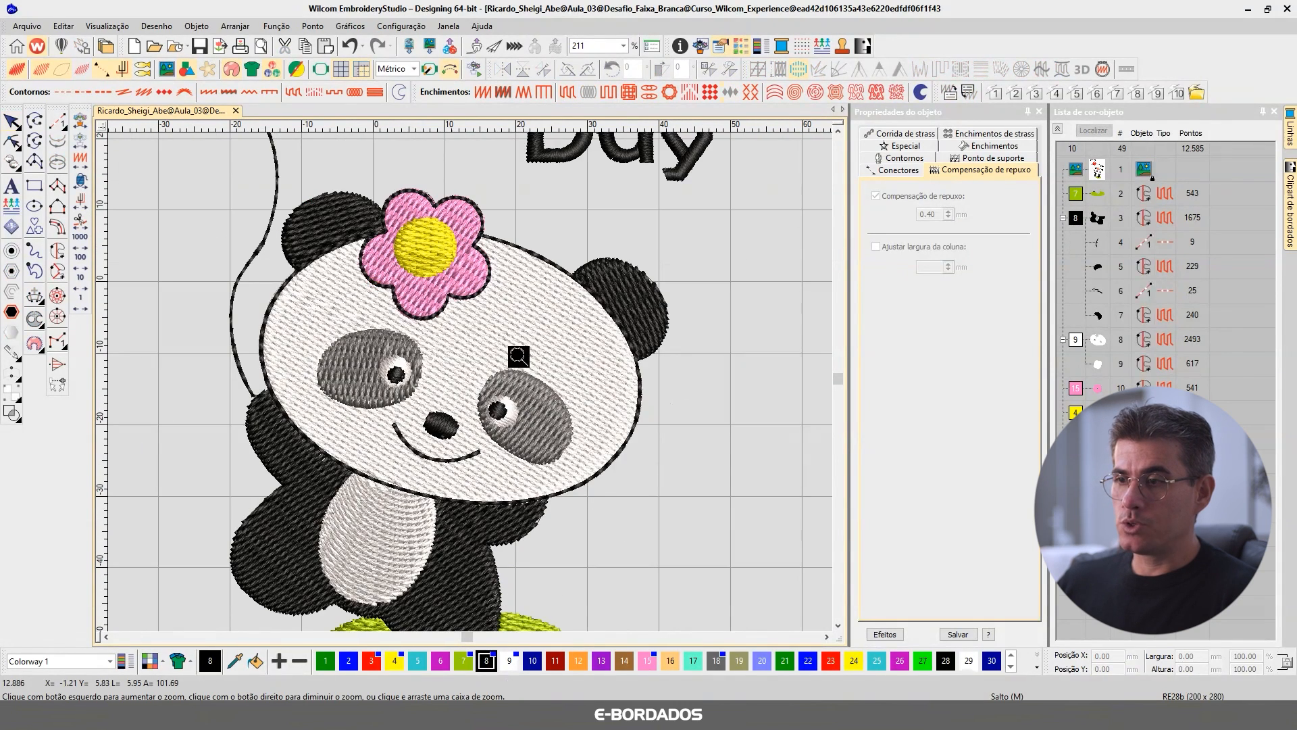
Set the pull compensation of the panda's white face fill to 0.65 mm and check it in realistic view.
drag(217, 198, 659, 461)
click(624, 339)
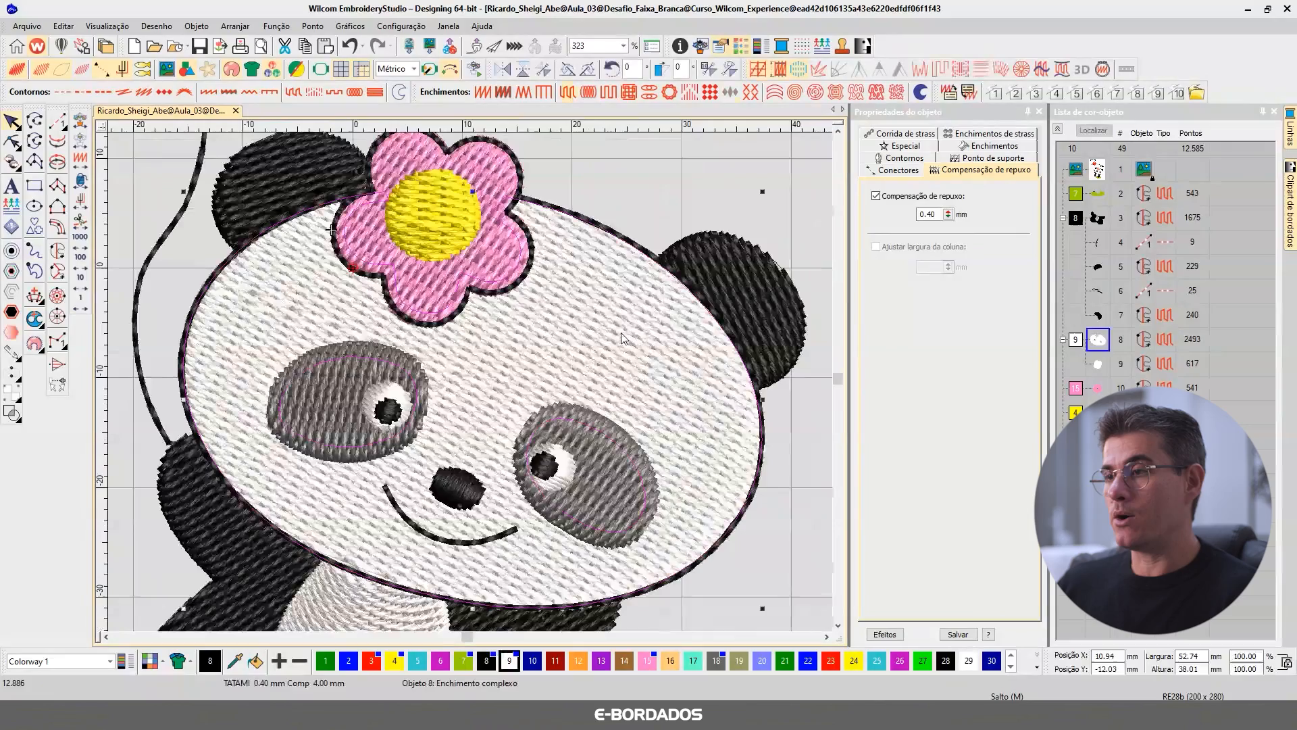
click(1094, 131)
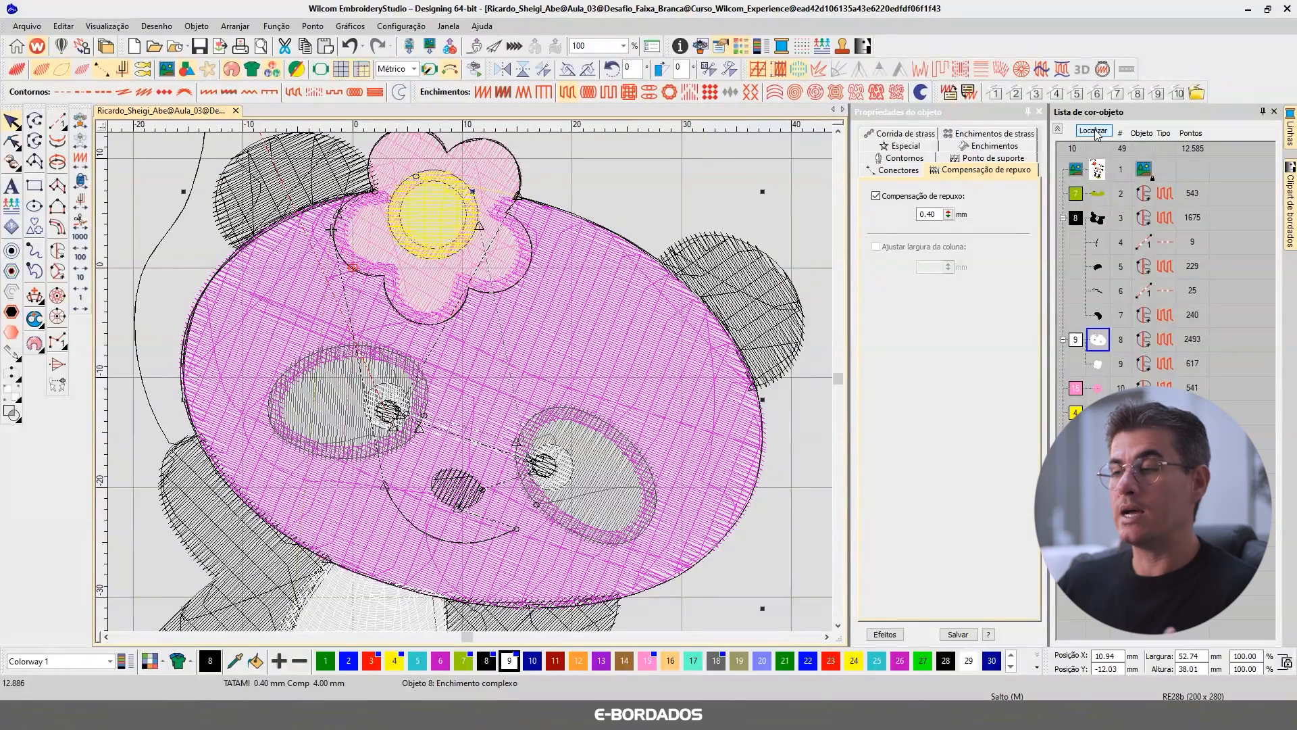
double_click(931, 214)
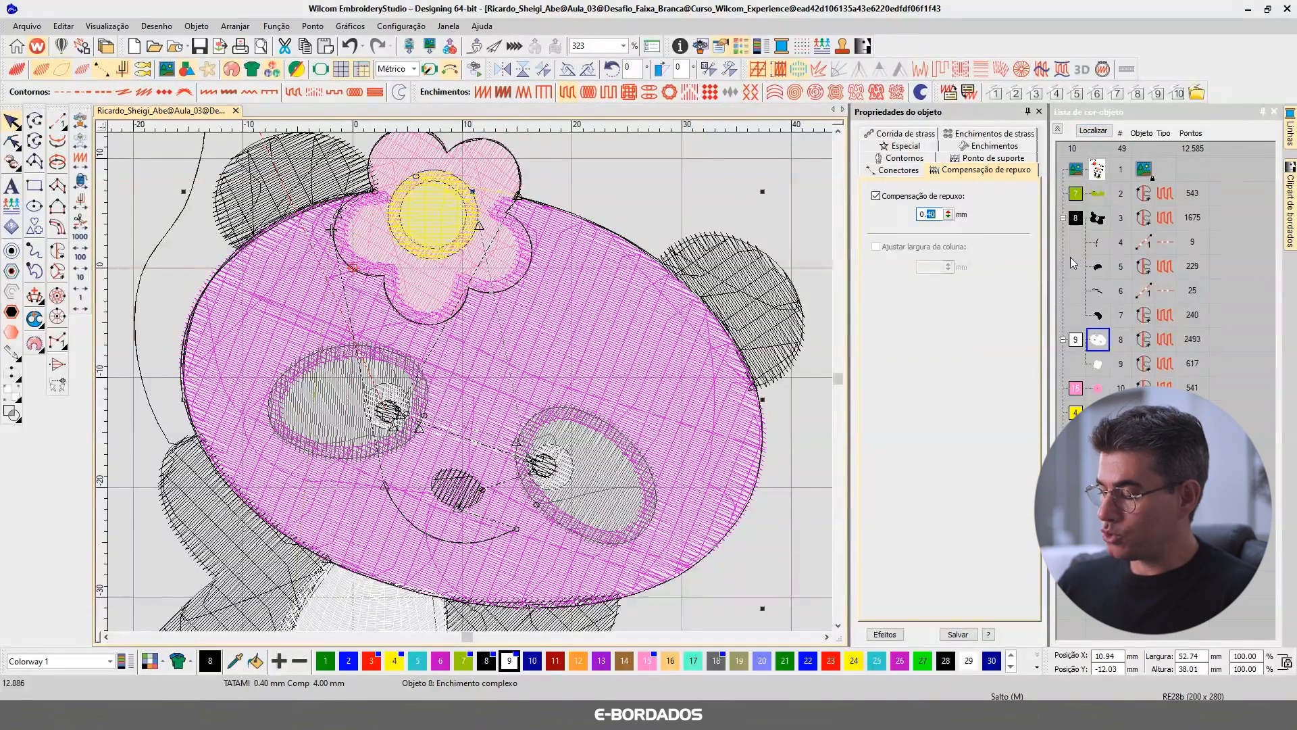
text(65)
key(Return)
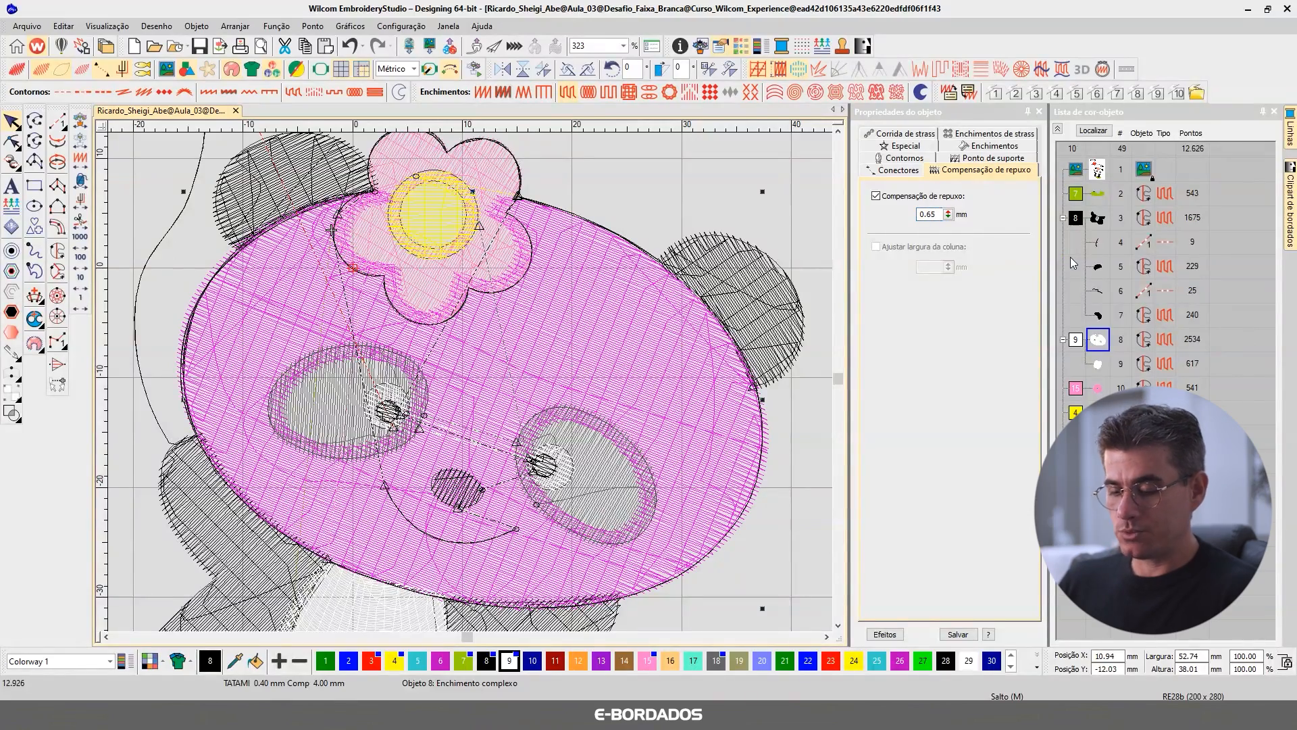
key(t)
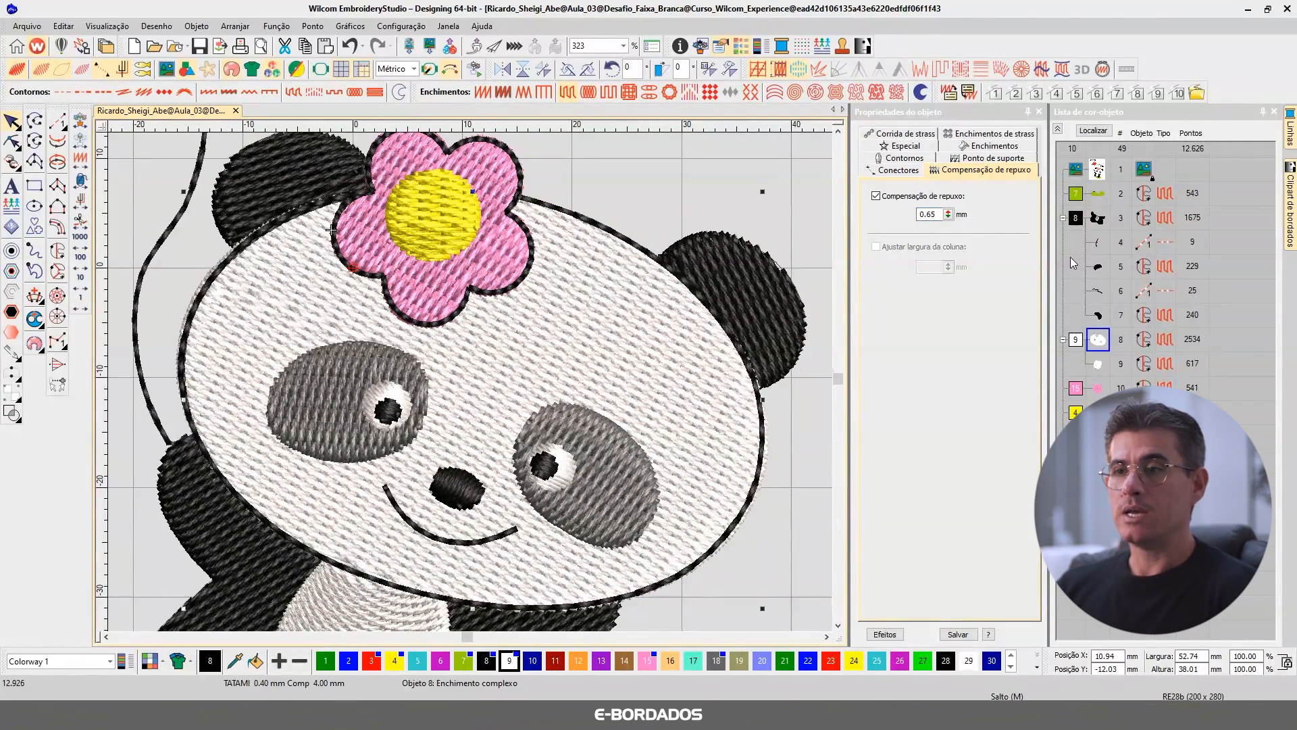
Turn the face fill's pull compensation off and restore it to compare the coverage at the black outline.
scroll(477, 386, up, 6)
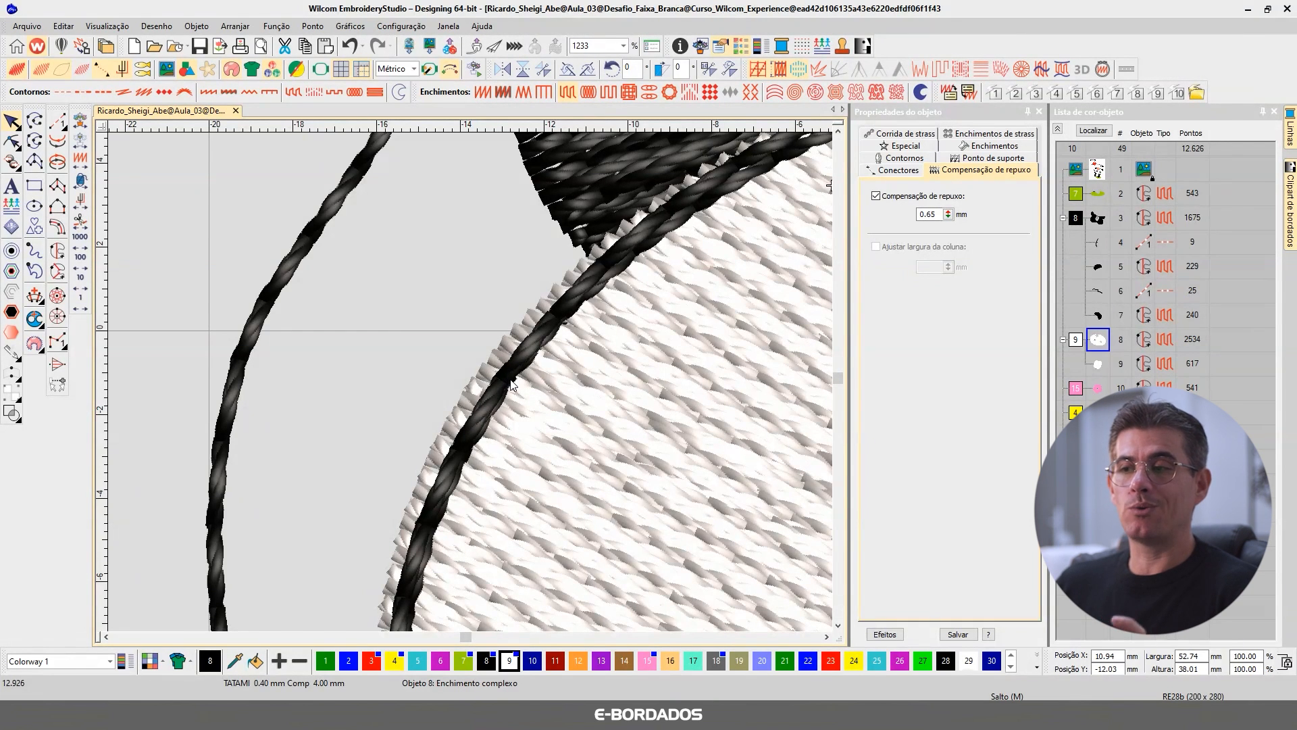
click(891, 196)
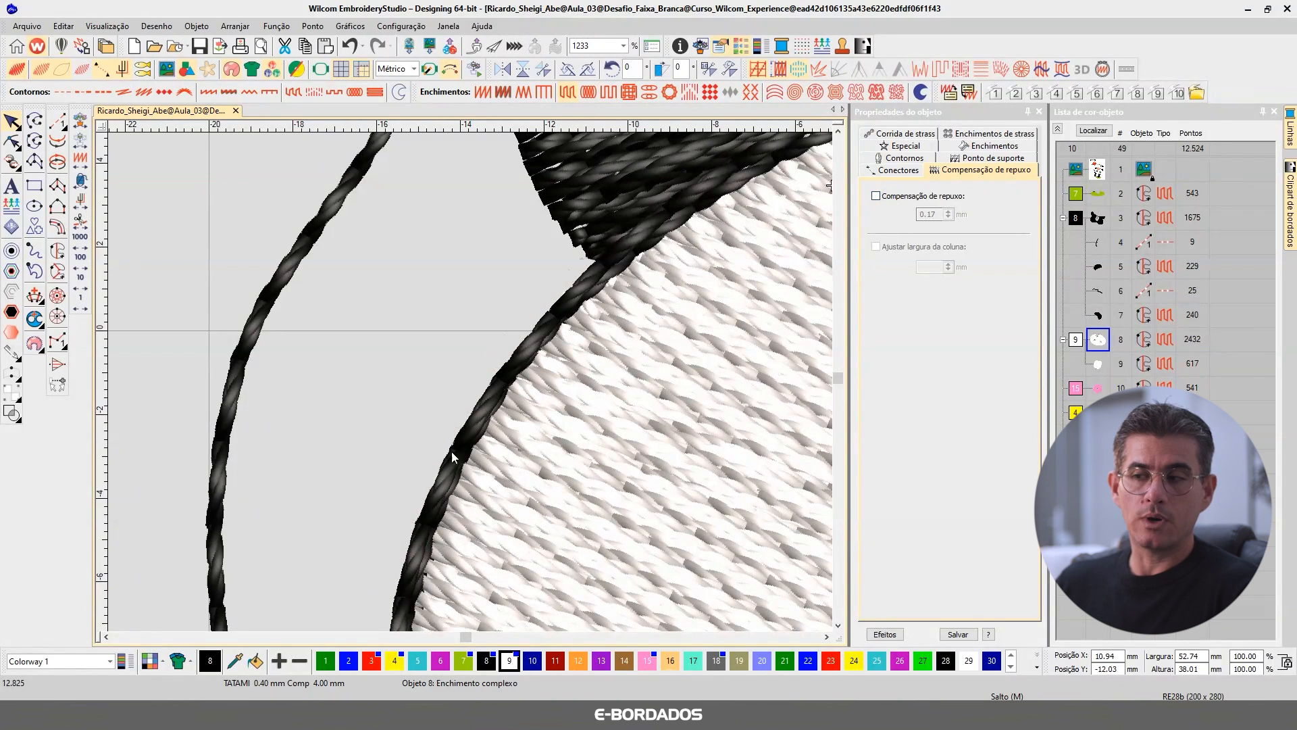
click(900, 197)
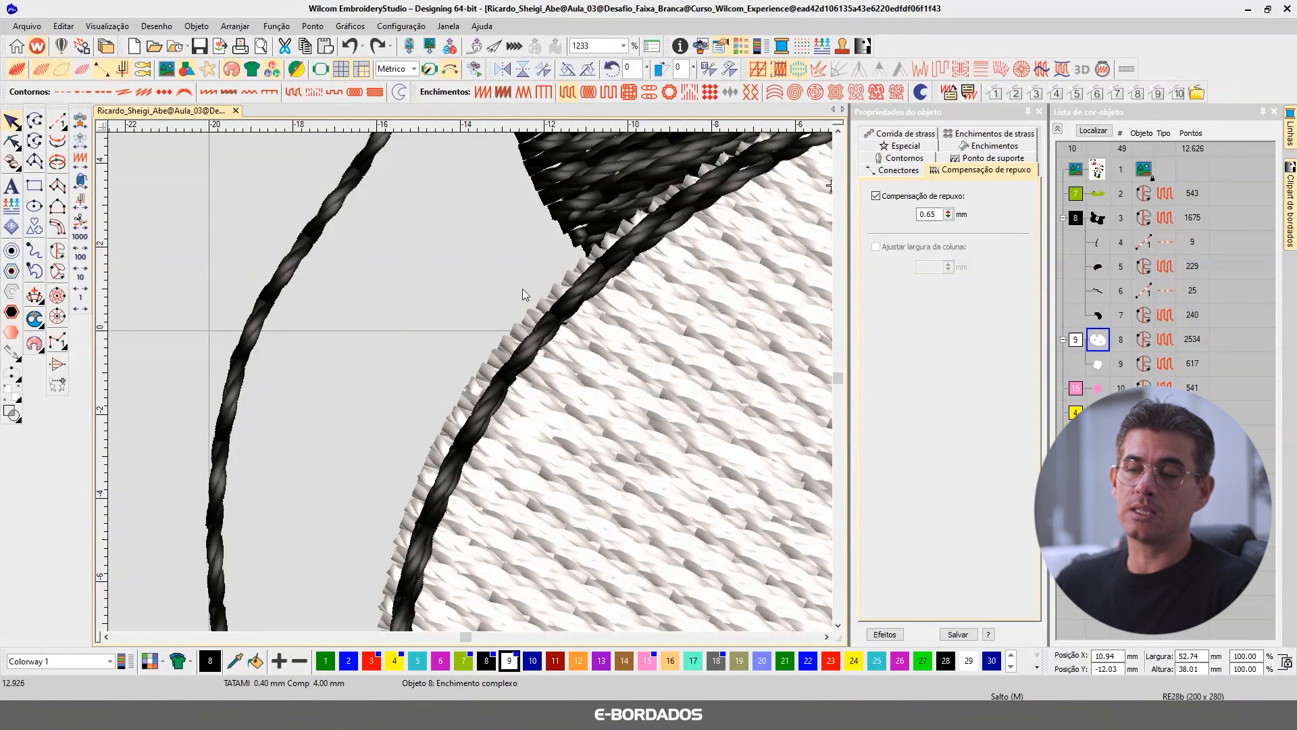
Review the whole design and then the panda in stitch and realistic views with nothing selected.
key(1)
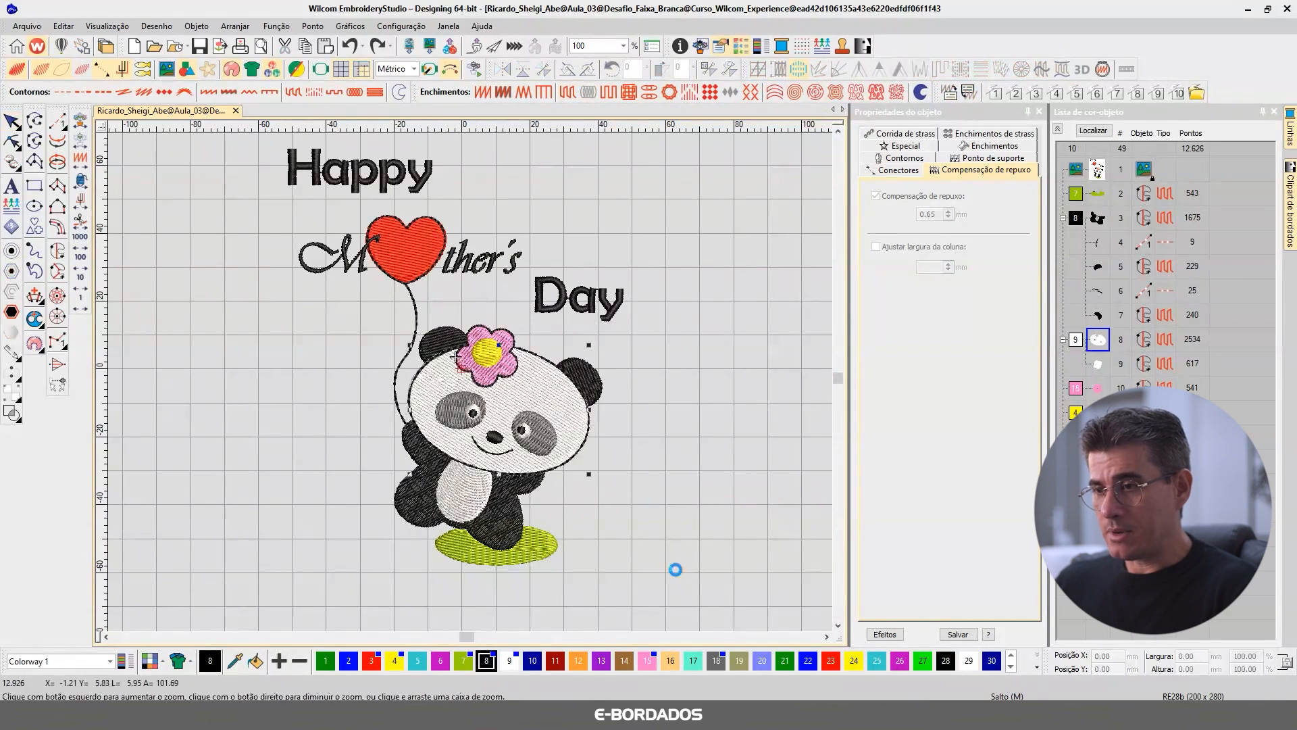
scroll(678, 549, up, 3)
key(t)
click(647, 403)
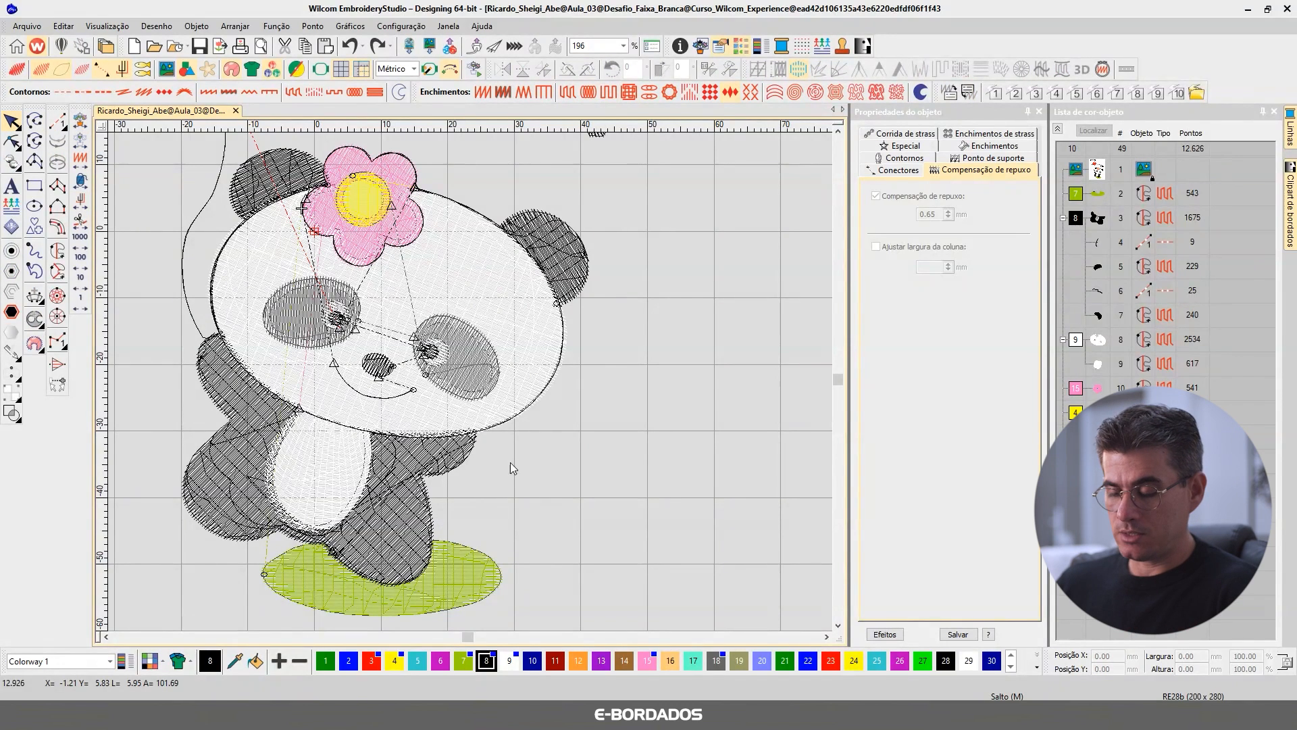
key(t)
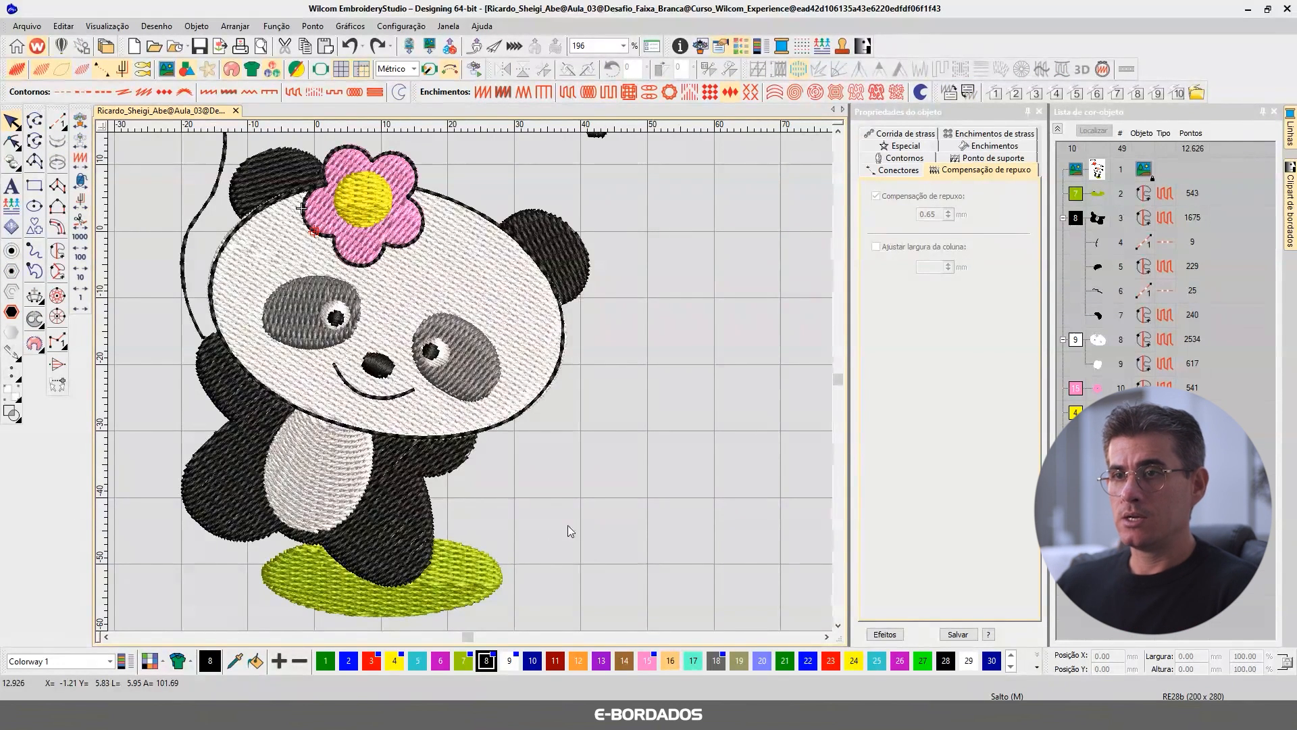
Apply a jagged edge on side 2 of the green ground fill under the panda, with roughness 2 and range 3.00 mm.
click(838, 626)
click(838, 625)
click(838, 626)
key(b)
drag(223, 345, 579, 524)
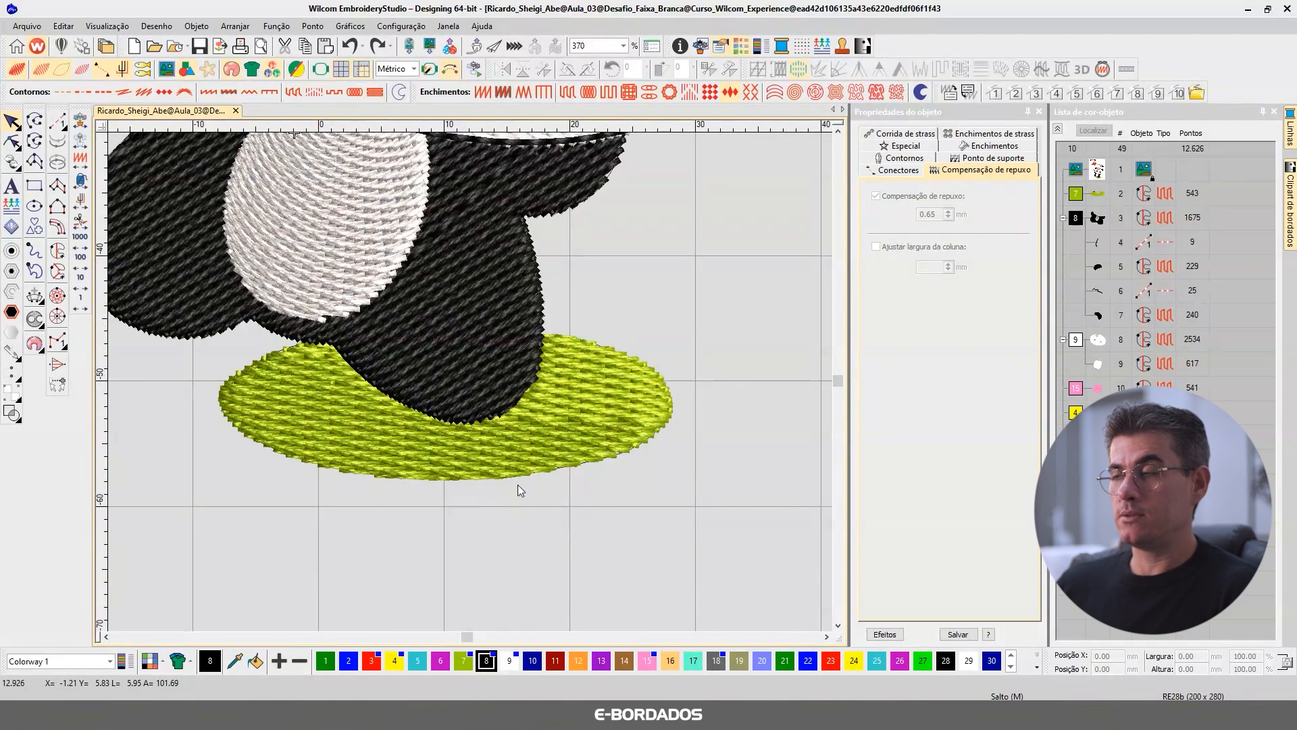
click(513, 447)
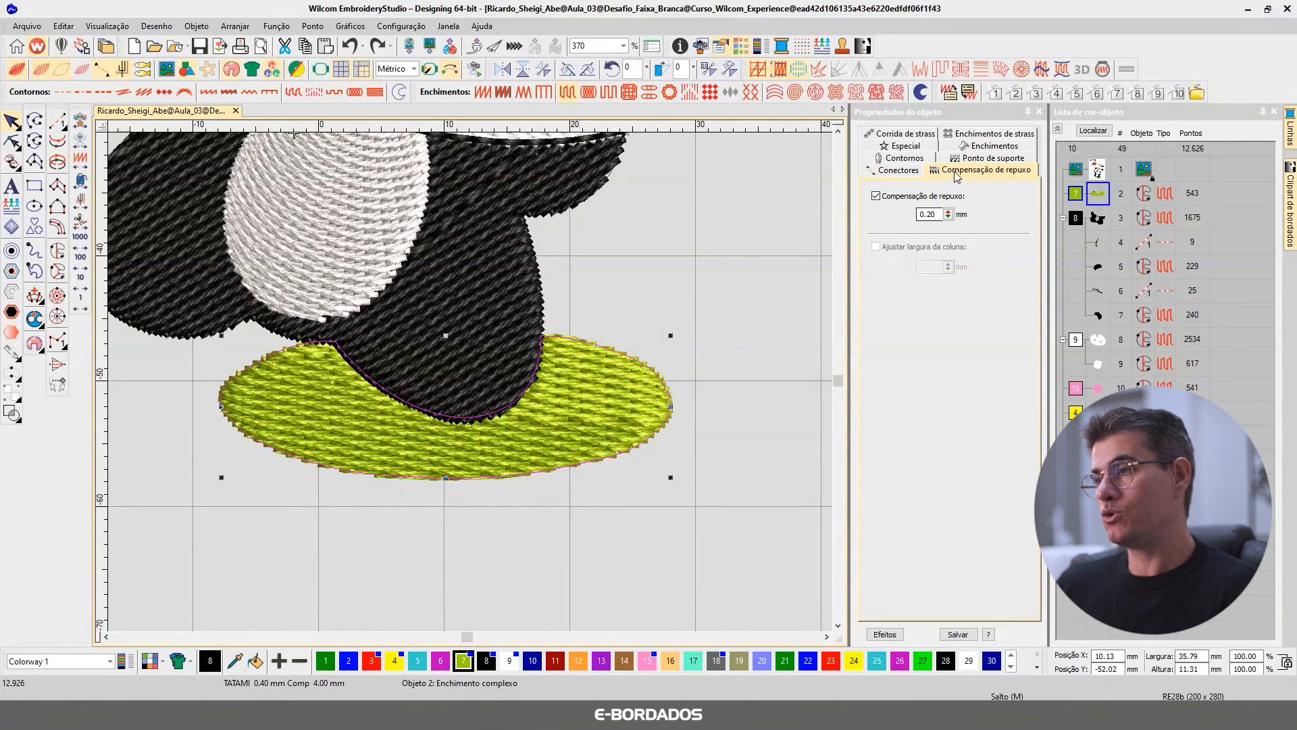
click(922, 70)
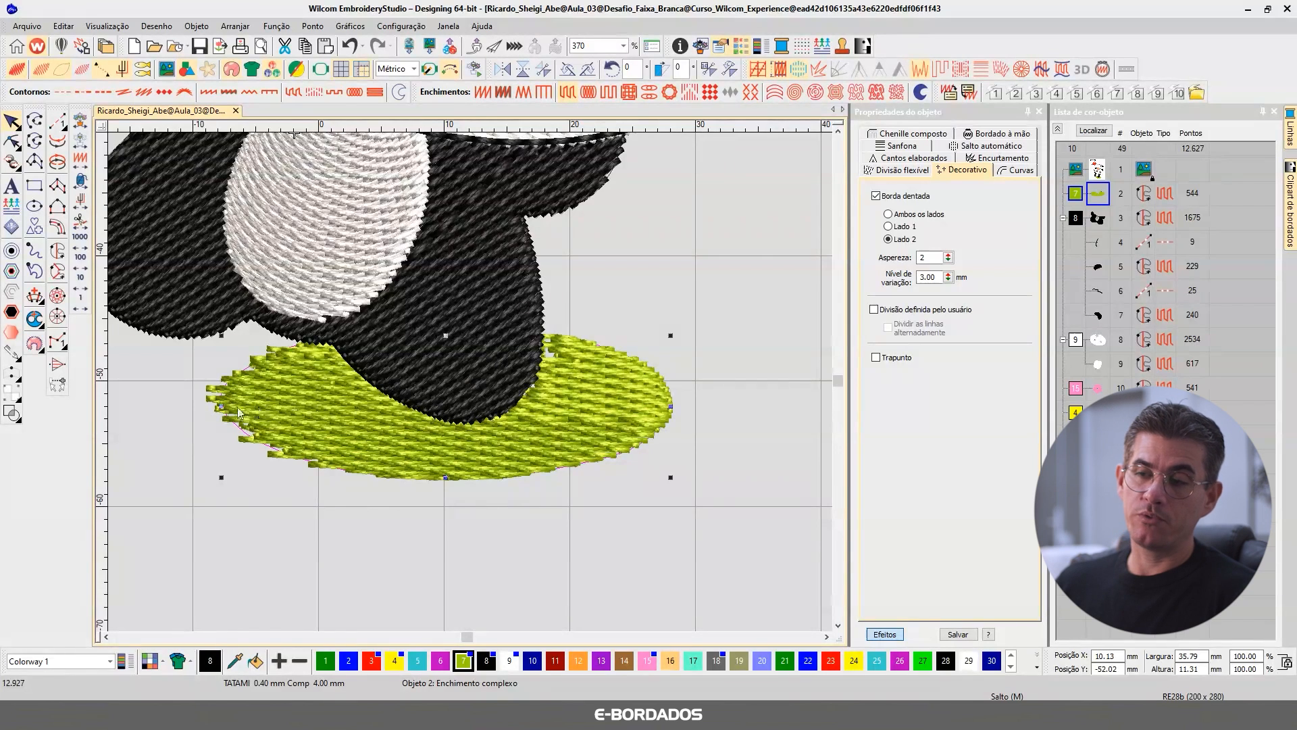
Reshape the green ground fill's stitch angle from horizontal to a diagonal rising to the right.
scroll(437, 281, down, 2)
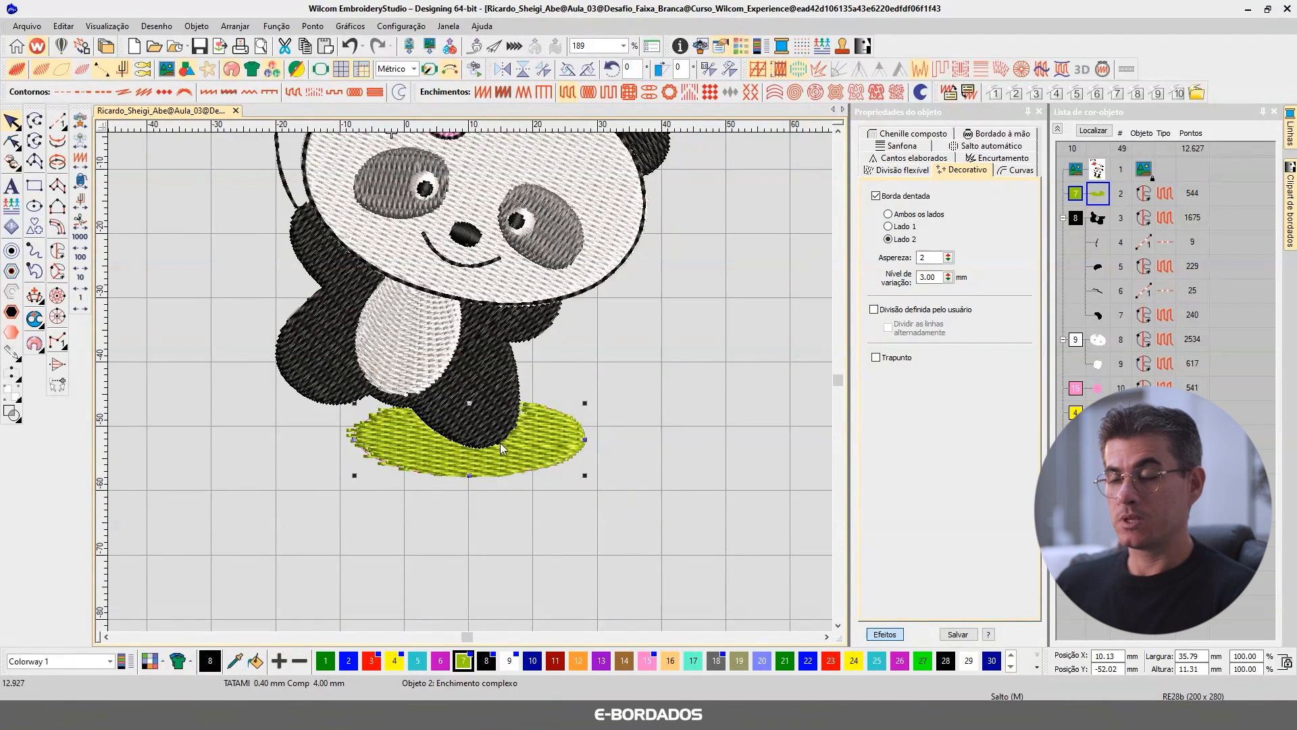
scroll(333, 440, up, 2)
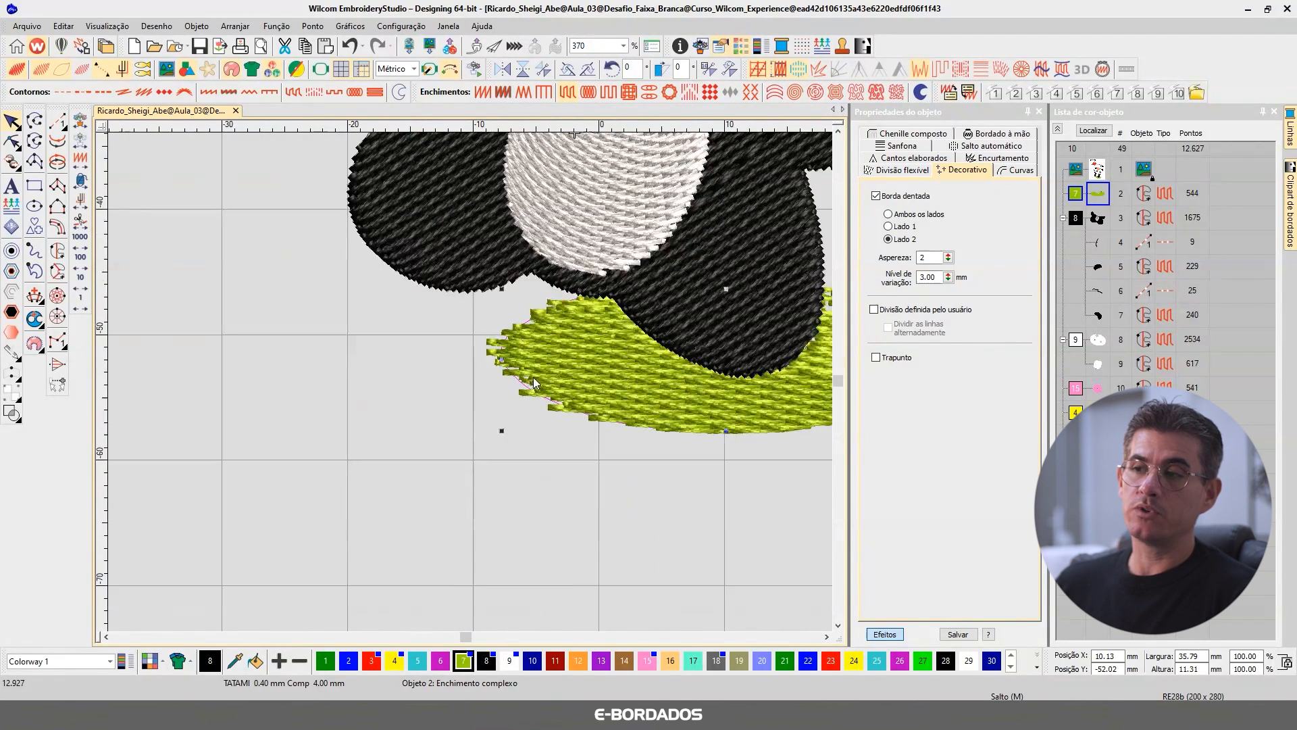
scroll(472, 387, down, 2)
scroll(498, 376, up, 3)
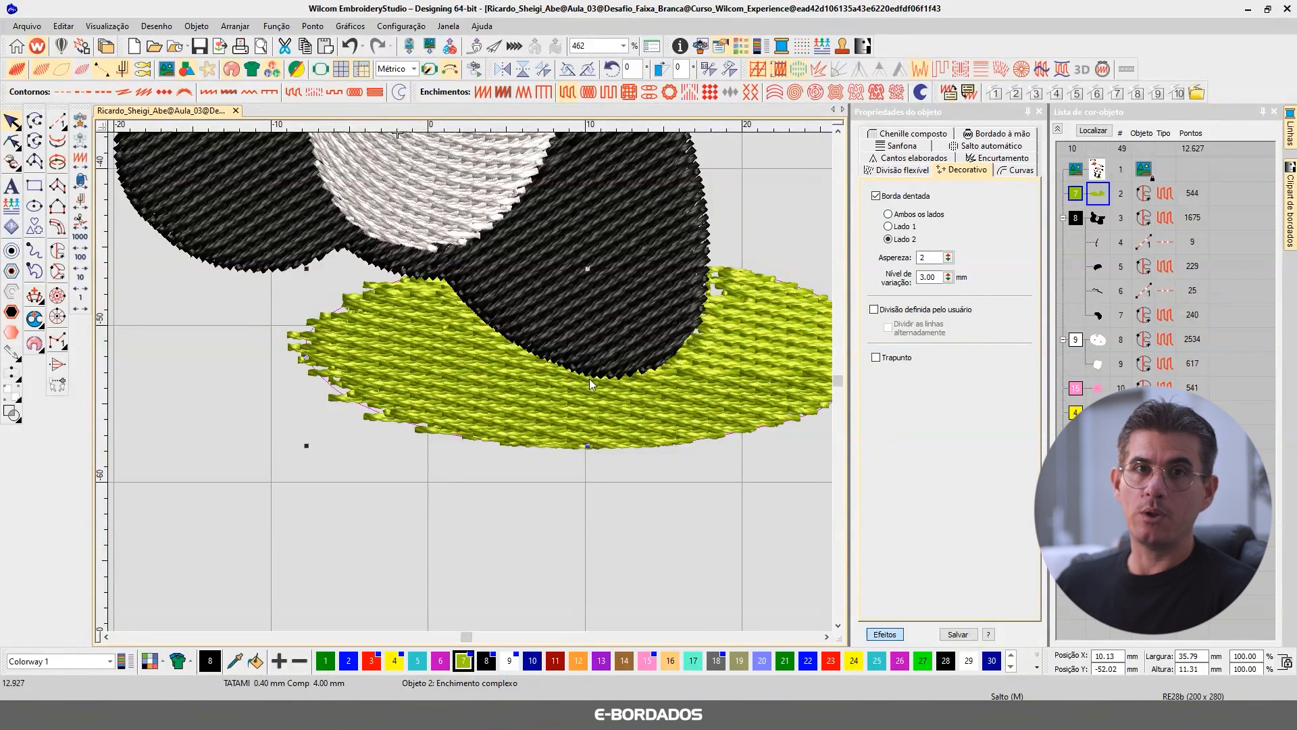
scroll(602, 372, down, 2)
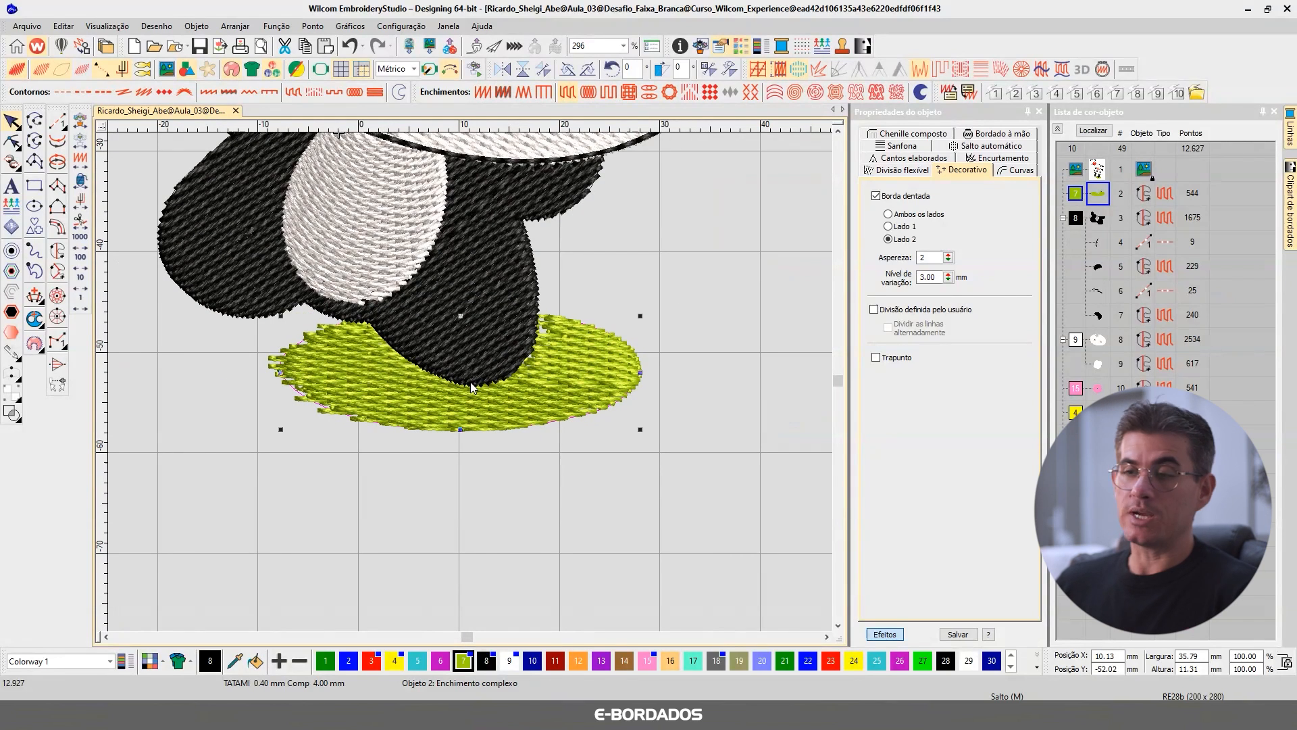
click(13, 141)
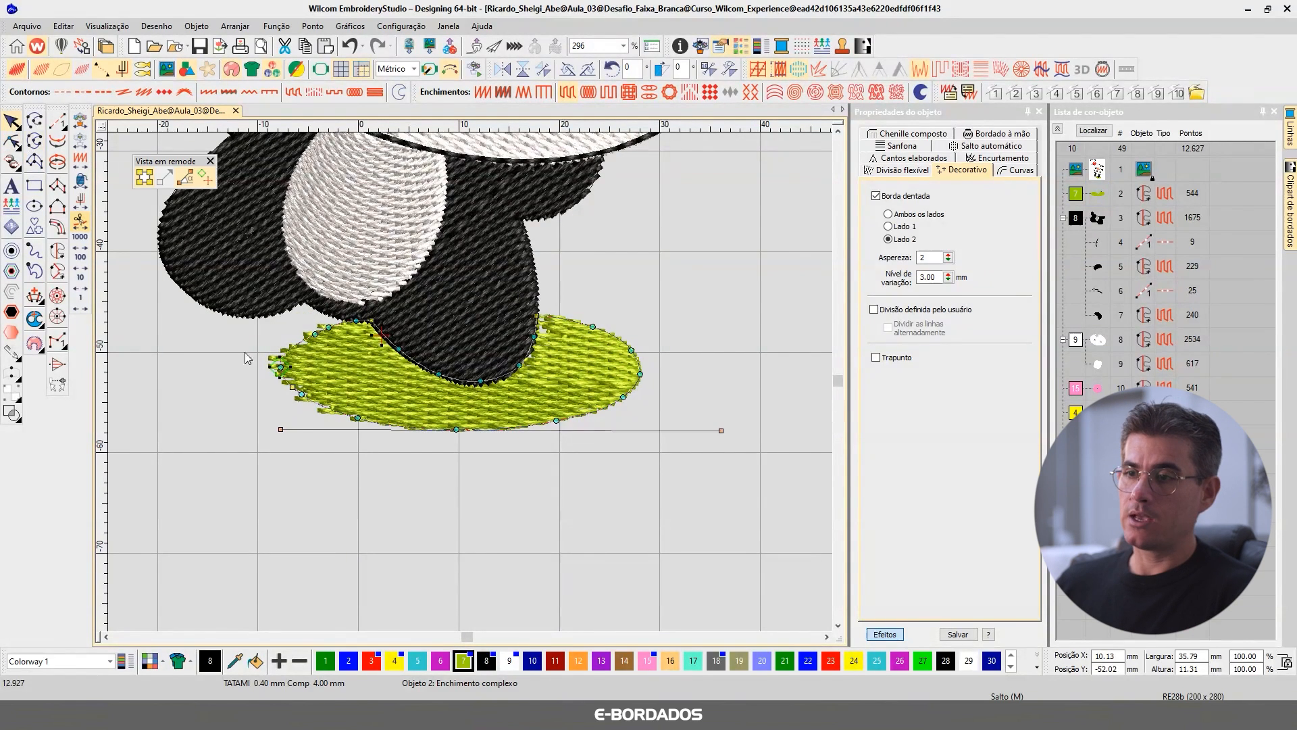
drag(281, 430, 406, 521)
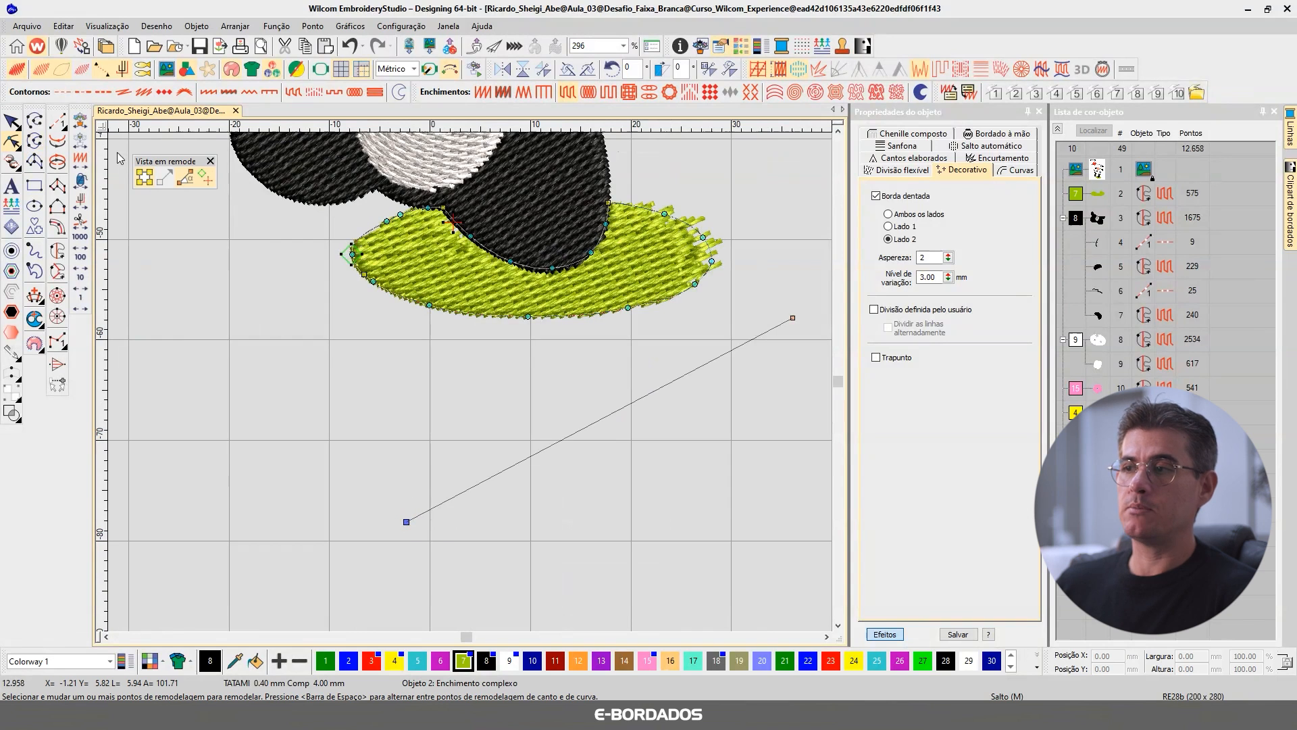
click(12, 121)
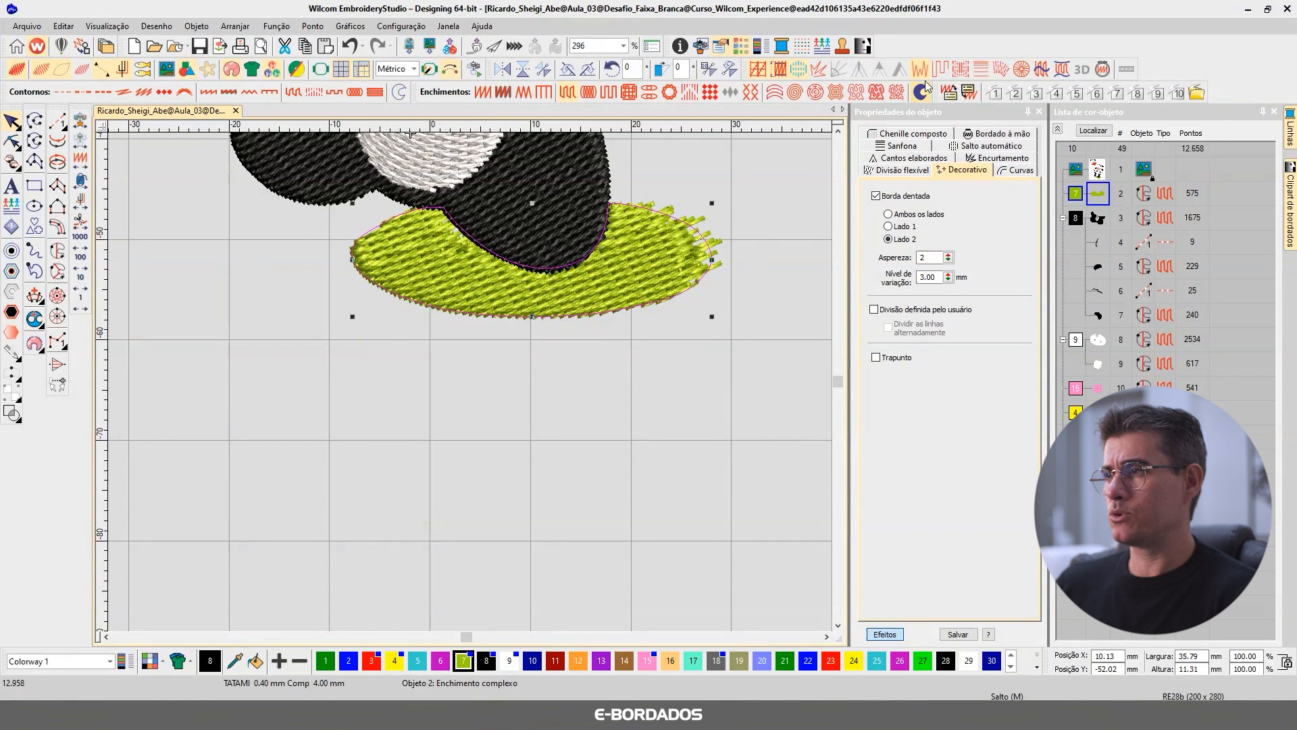
Apply the green ground fill's jagged edge to both sides and check the result around the ellipse.
click(908, 215)
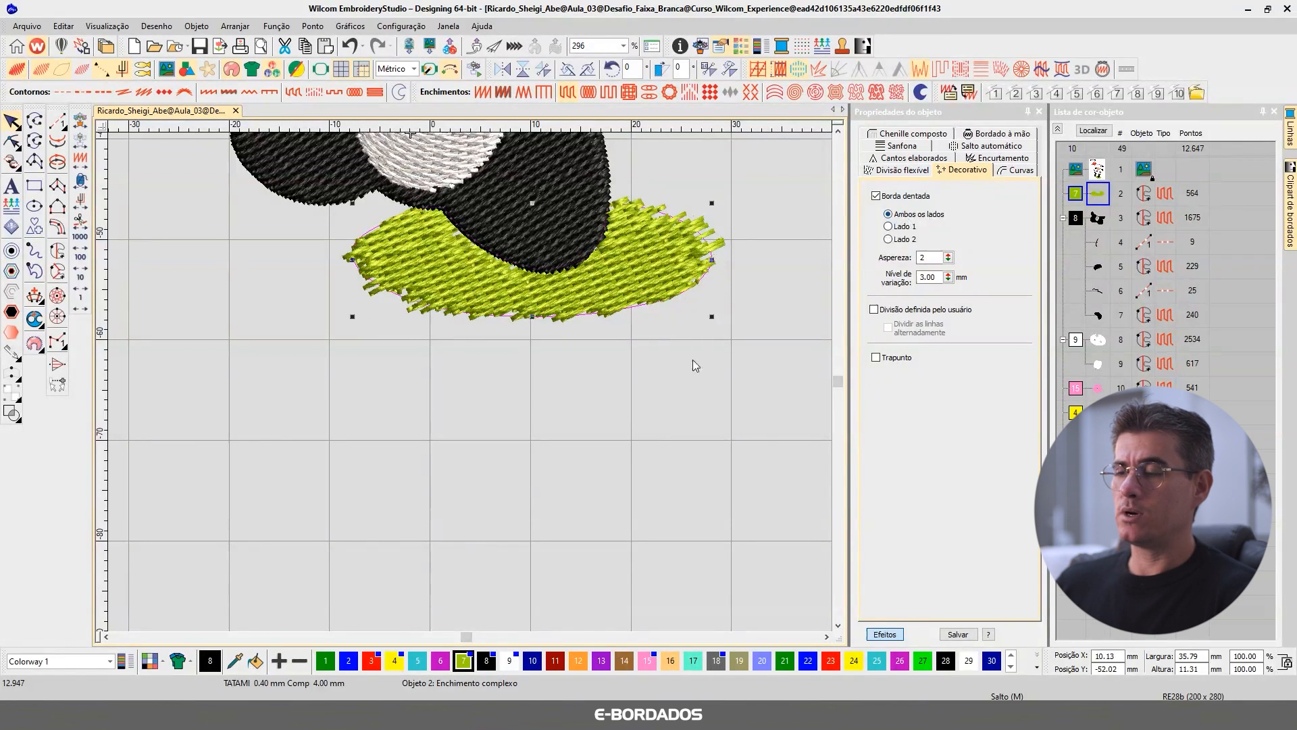
click(691, 359)
click(620, 297)
click(637, 400)
scroll(684, 320, down, 1)
scroll(472, 387, down, 2)
scroll(399, 364, up, 3)
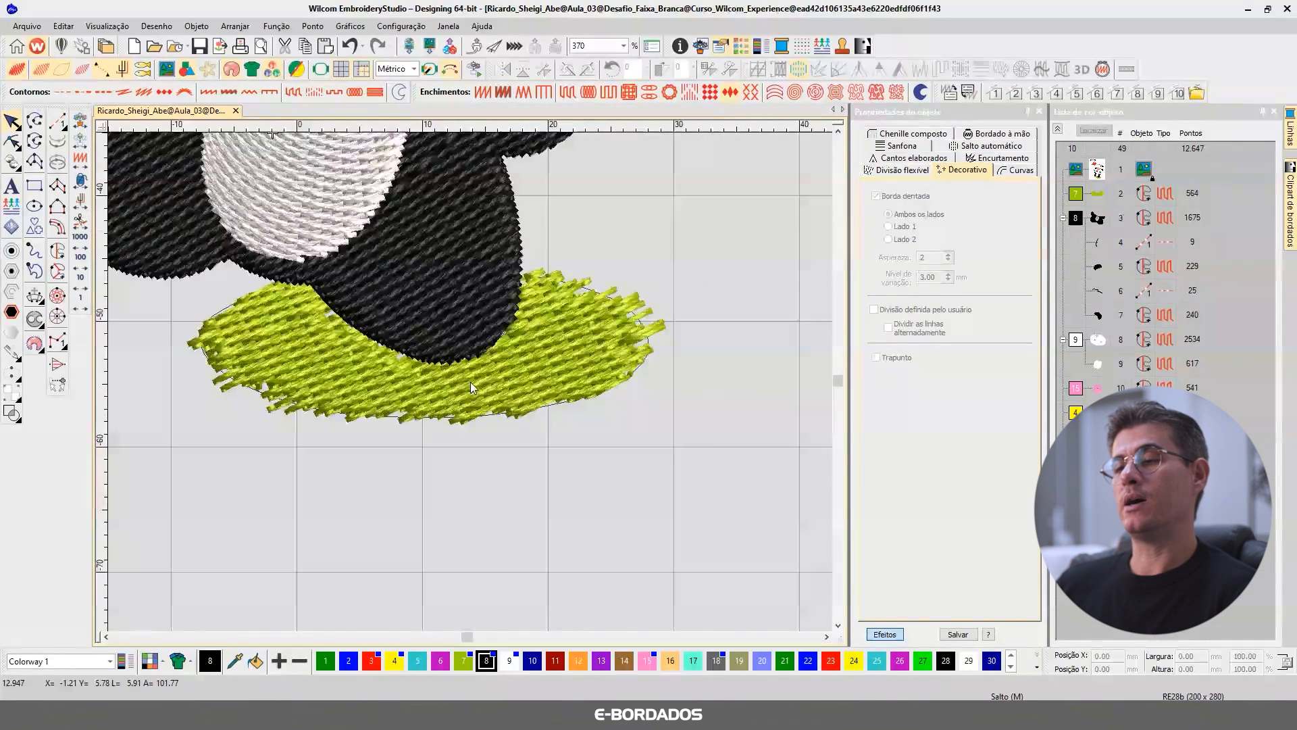
click(520, 390)
click(12, 140)
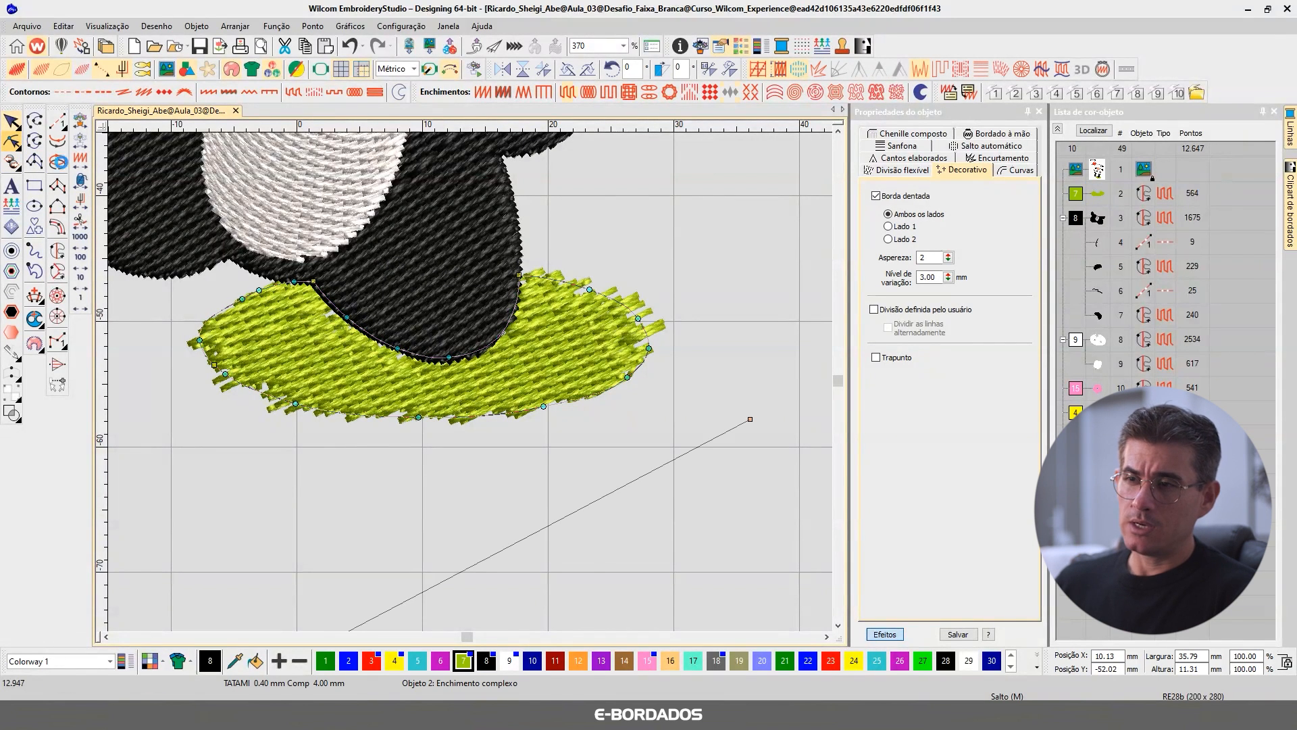
click(12, 121)
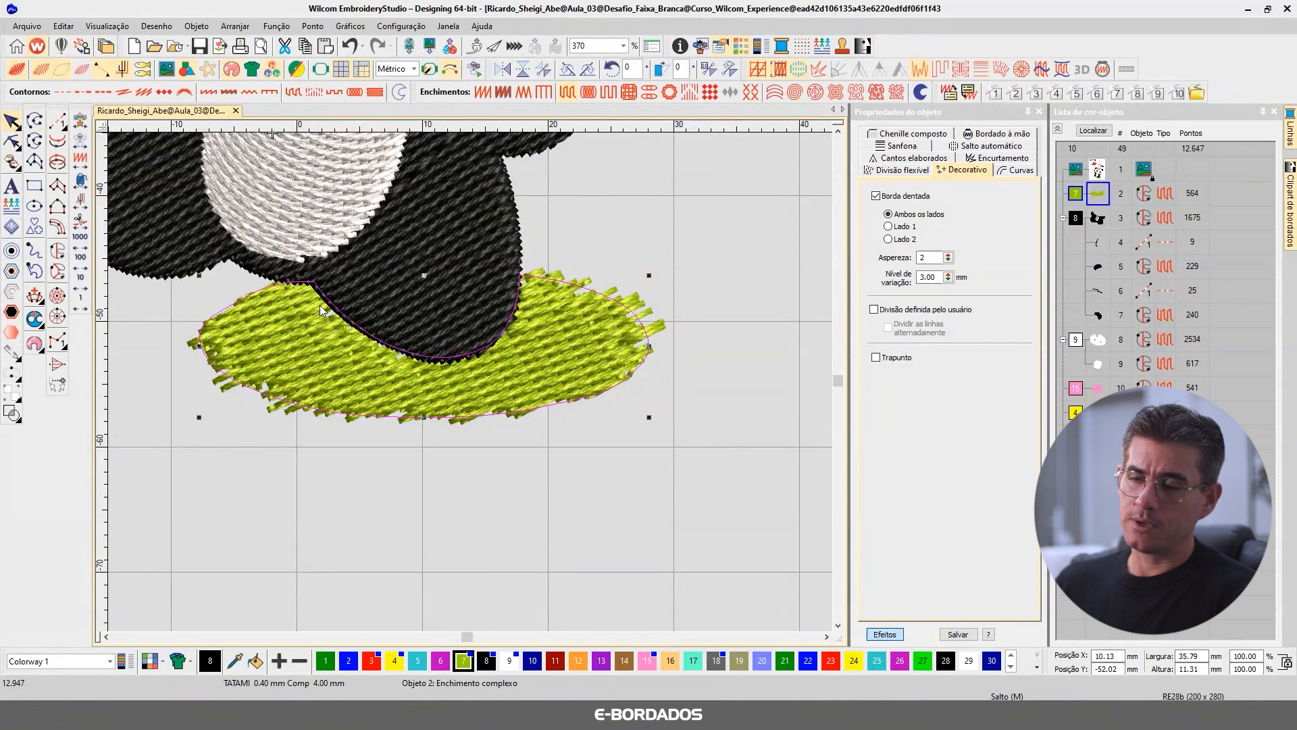
click(736, 246)
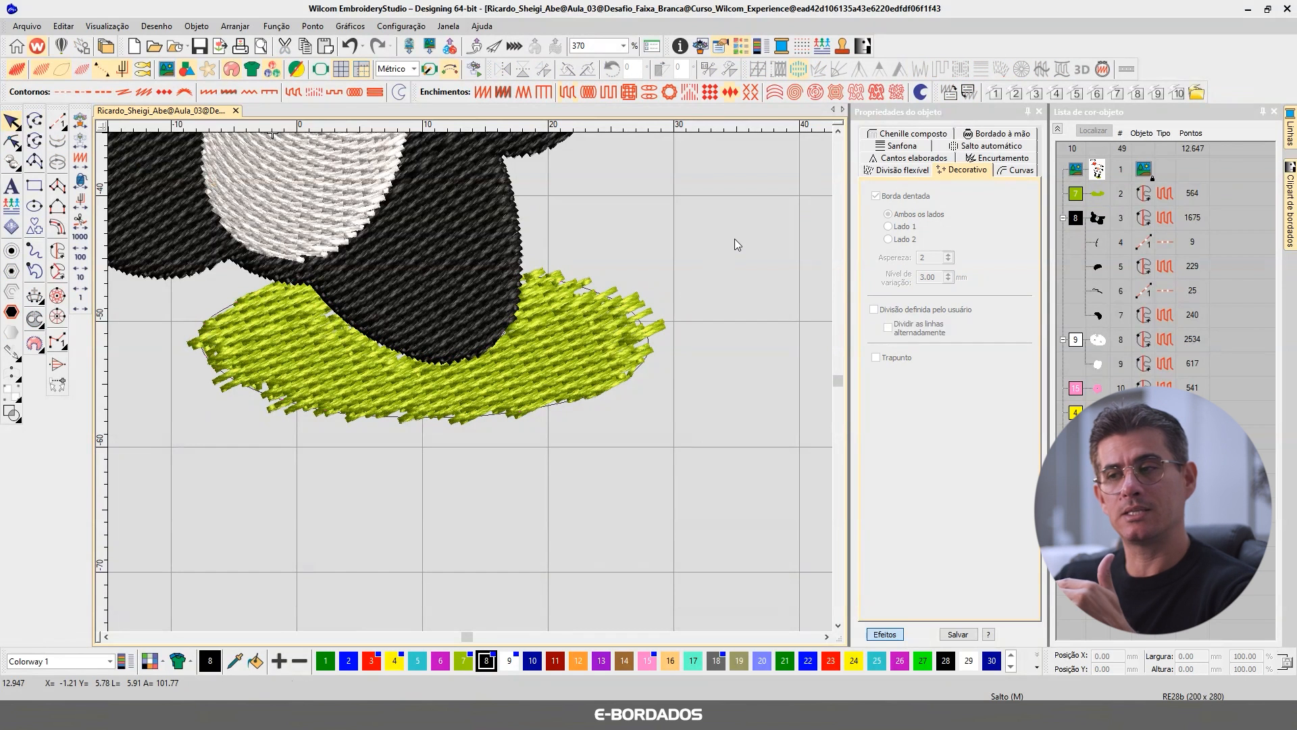
click(510, 352)
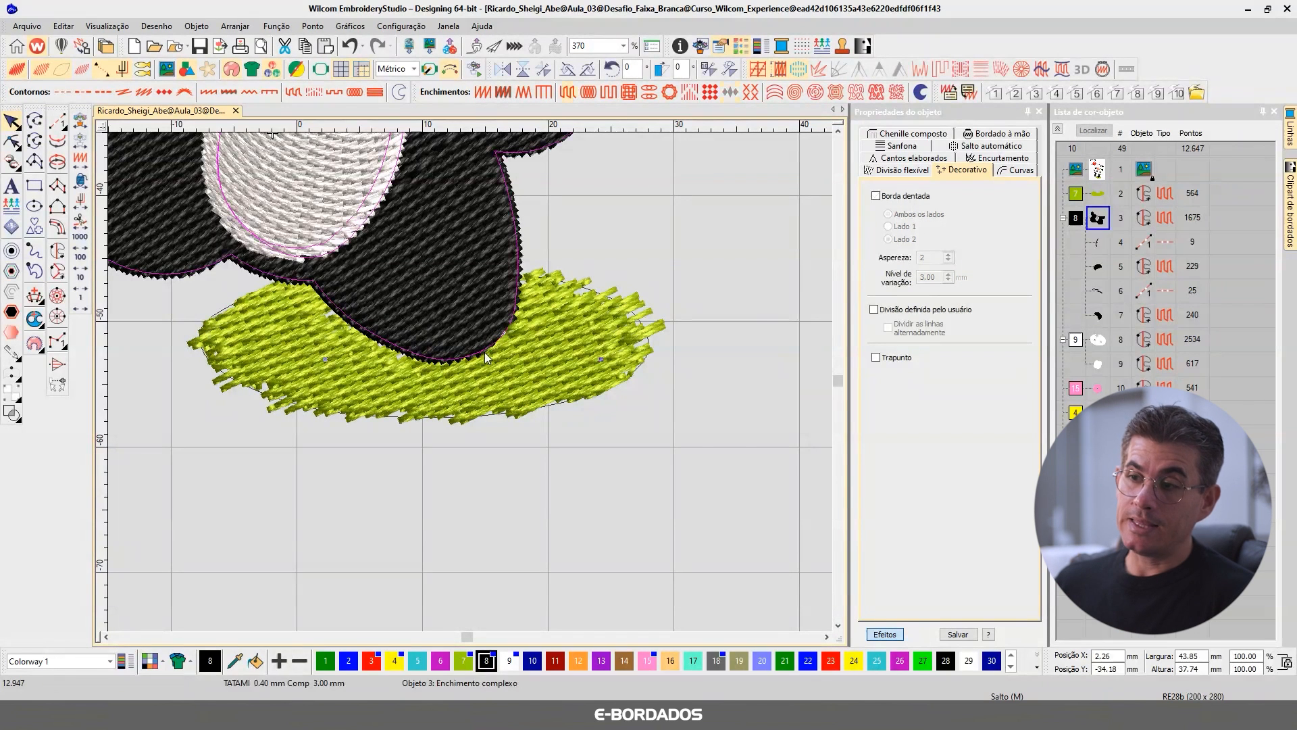
Reshape the green fill's inner edge by moving its nodes up so it extends beneath the panda's black foot.
click(12, 140)
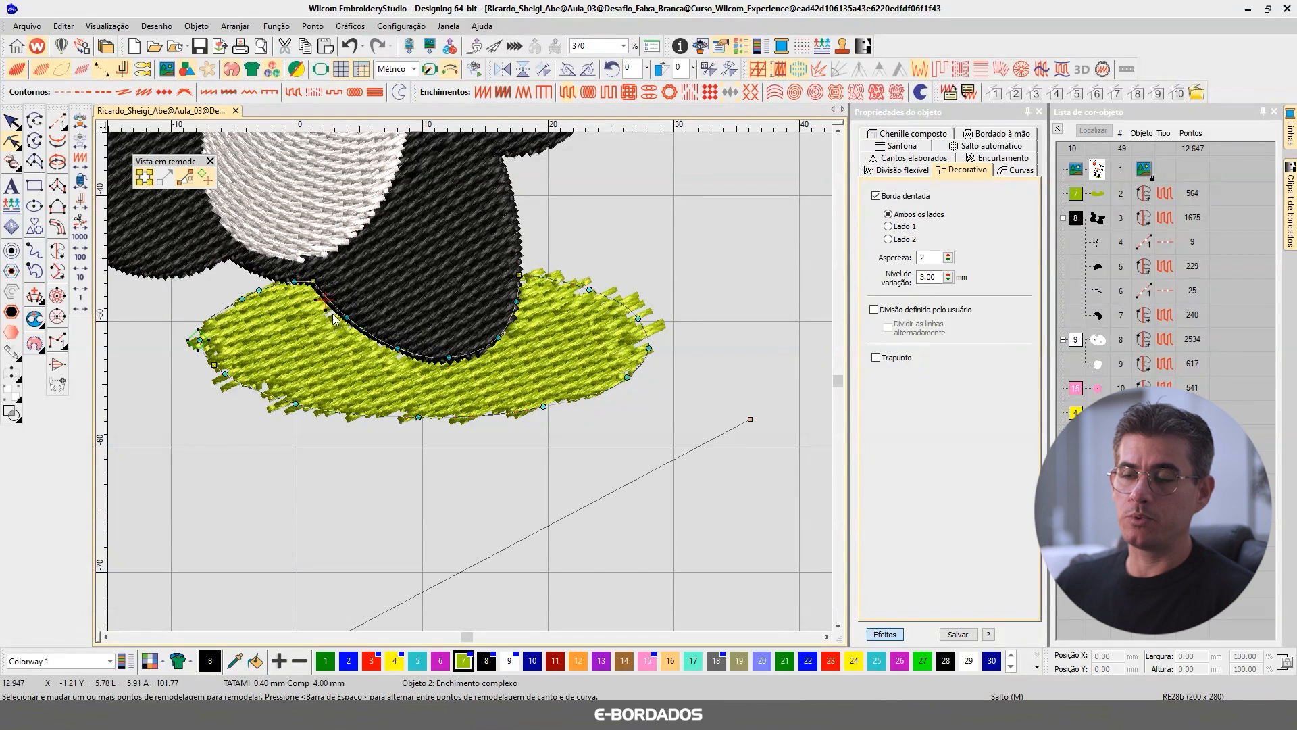
drag(314, 281, 361, 309)
drag(396, 349, 506, 275)
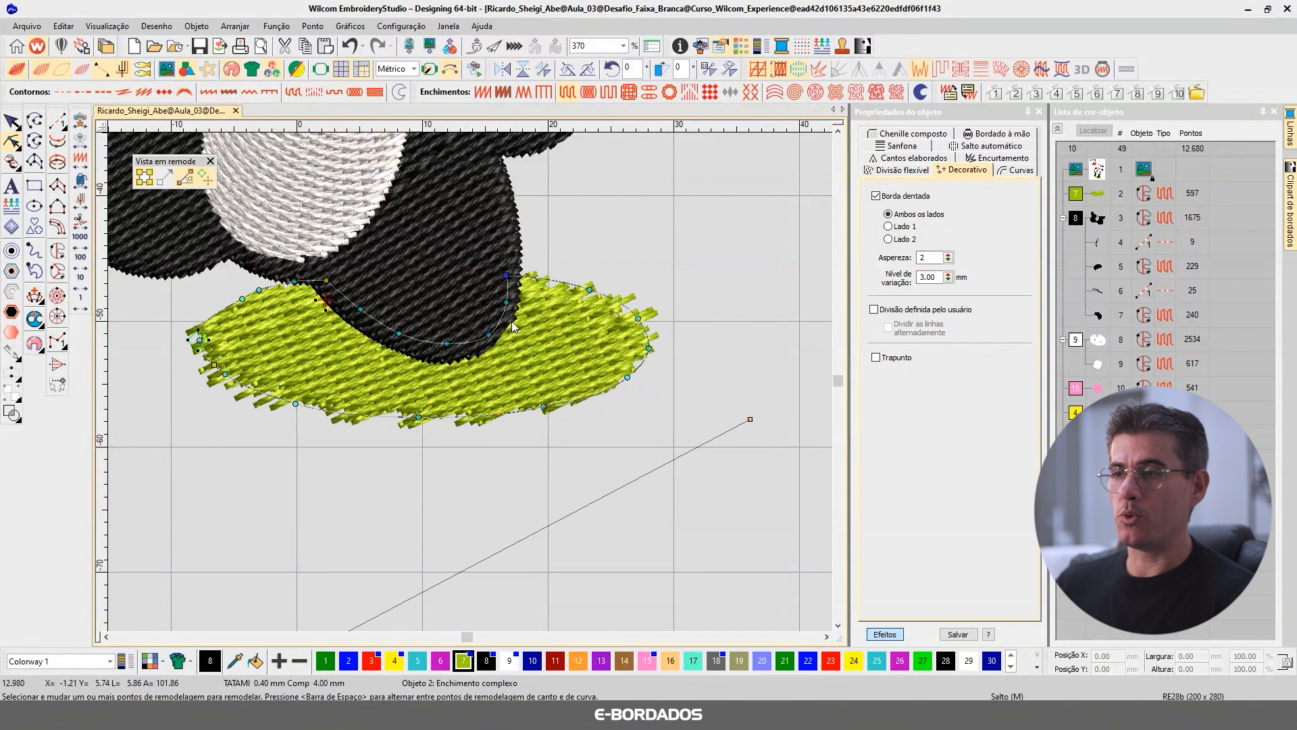
click(10, 123)
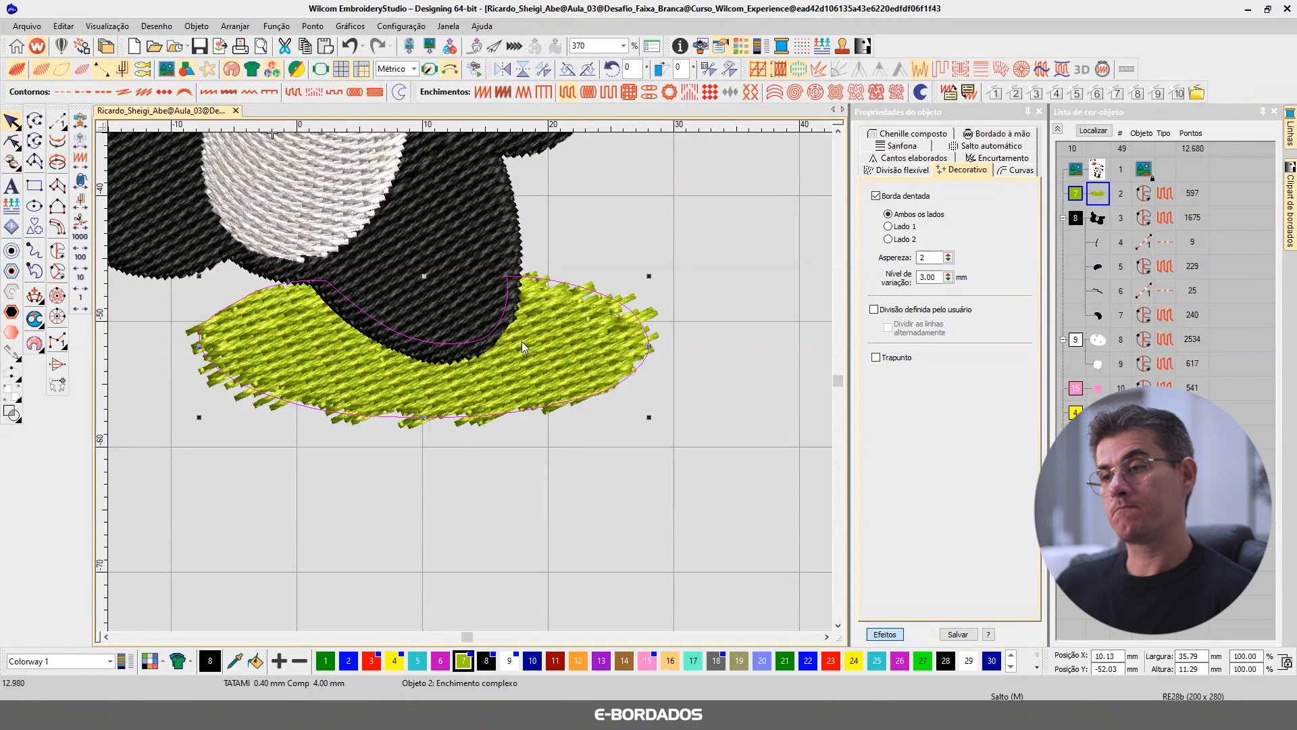
click(721, 233)
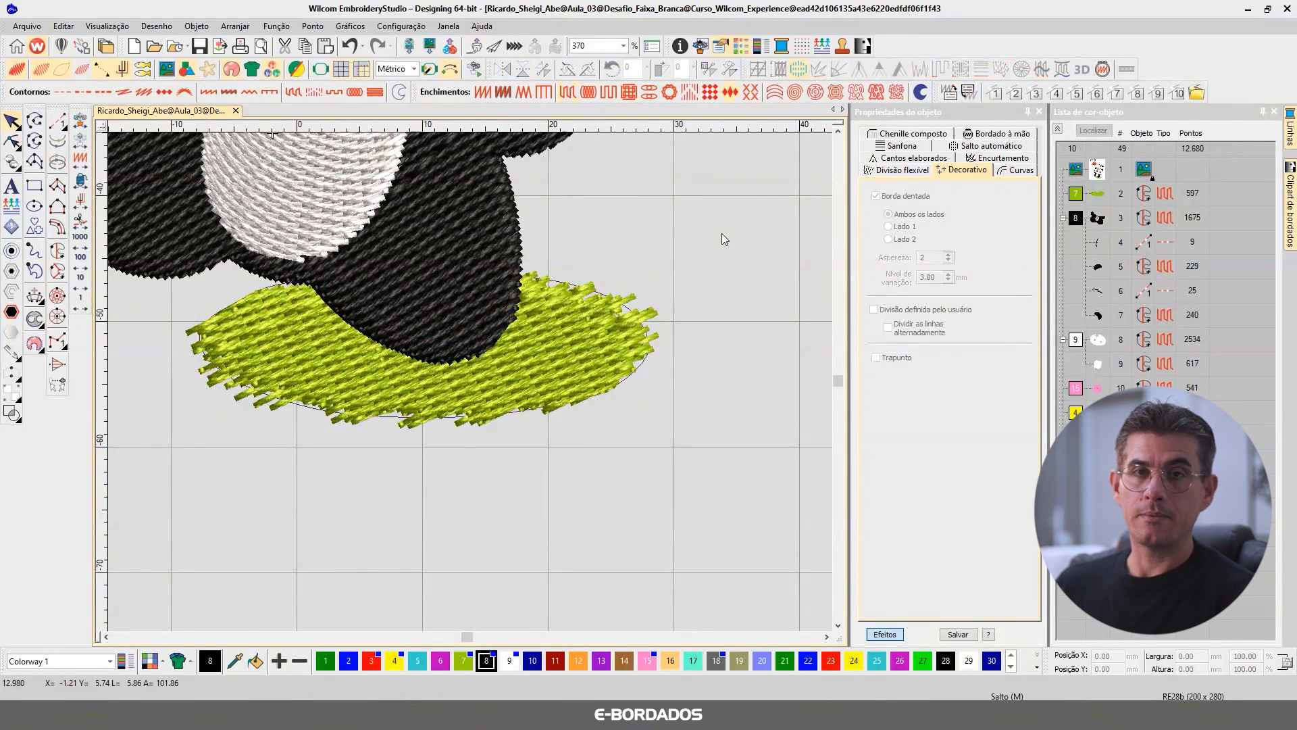